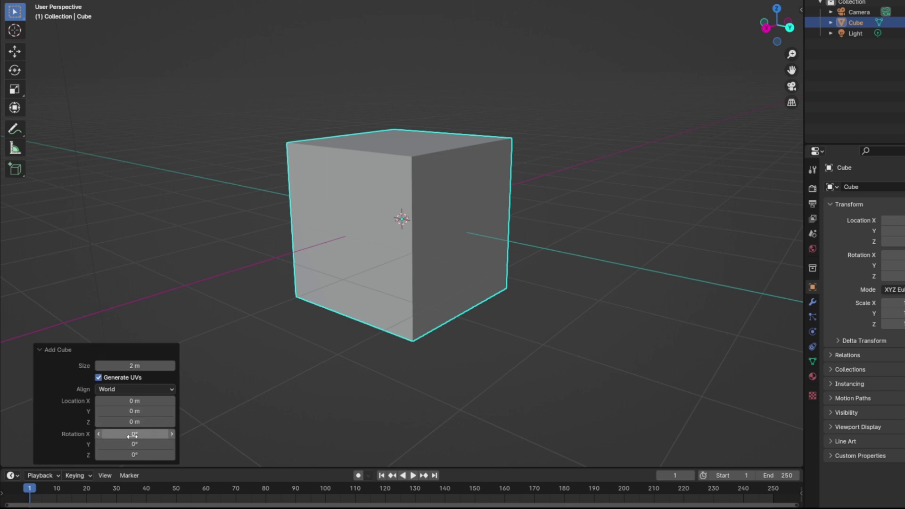
Step: Delete the existing cube and add a new mesh cube to the scene
left_click_drag(133, 434, 151, 434)
key("Delete")
left_click(139, 0)
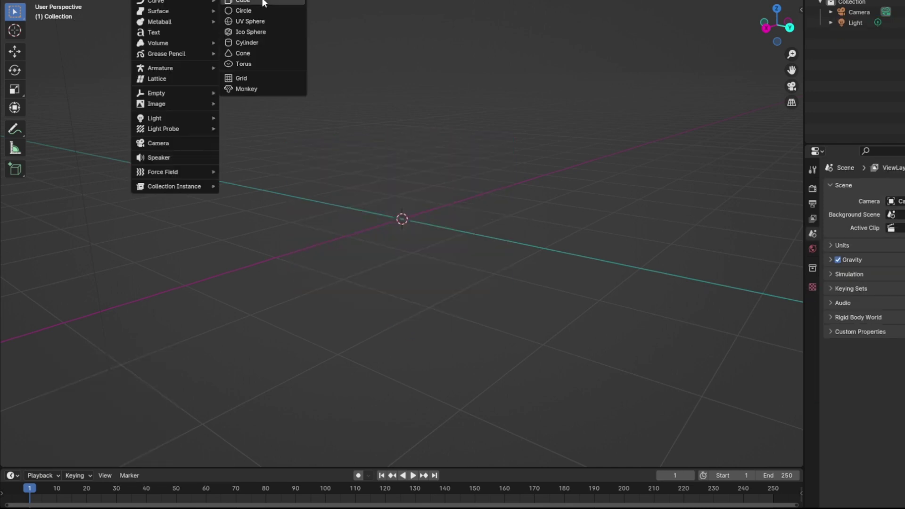
left_click(257, 4)
Step: Try different alignment options for the new cube, including 3D Cursor
left_click(120, 413)
left_click(121, 390)
left_click(122, 424)
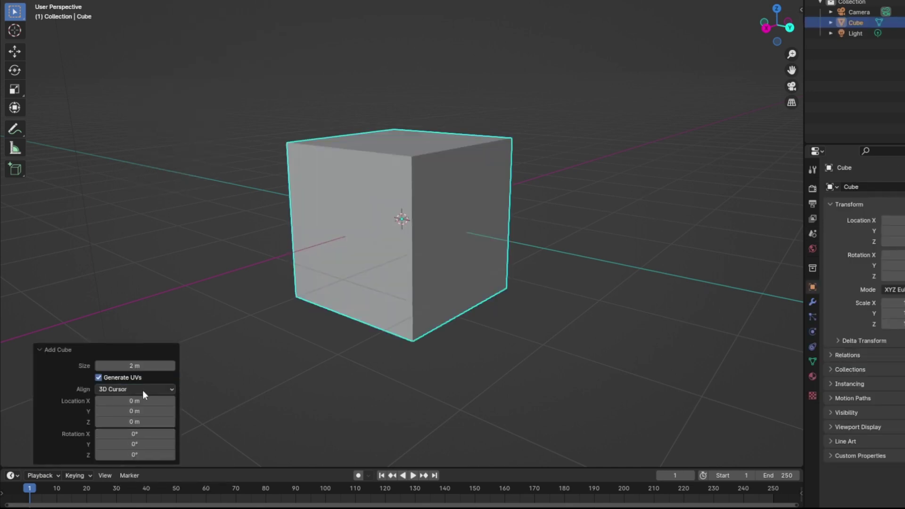
left_click(143, 389)
left_click(128, 401)
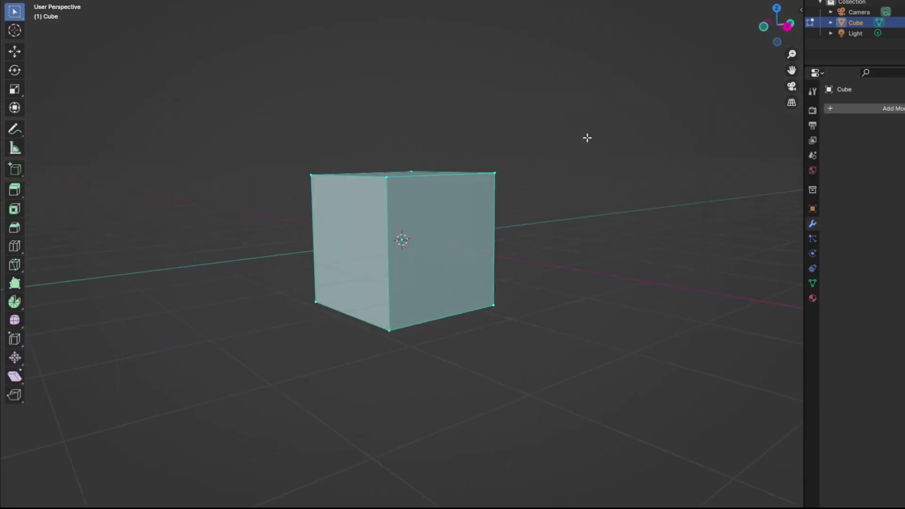
Step: Add a Subdivision Surface modifier to the cube and raise its level to round it into a sphere
right_click(559, 63)
left_click(559, 63)
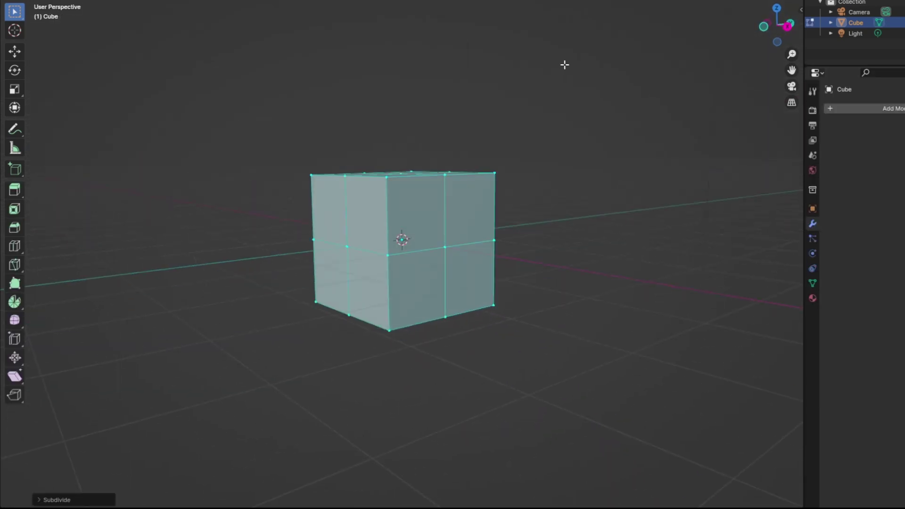
left_click(886, 107)
left_click(859, 106)
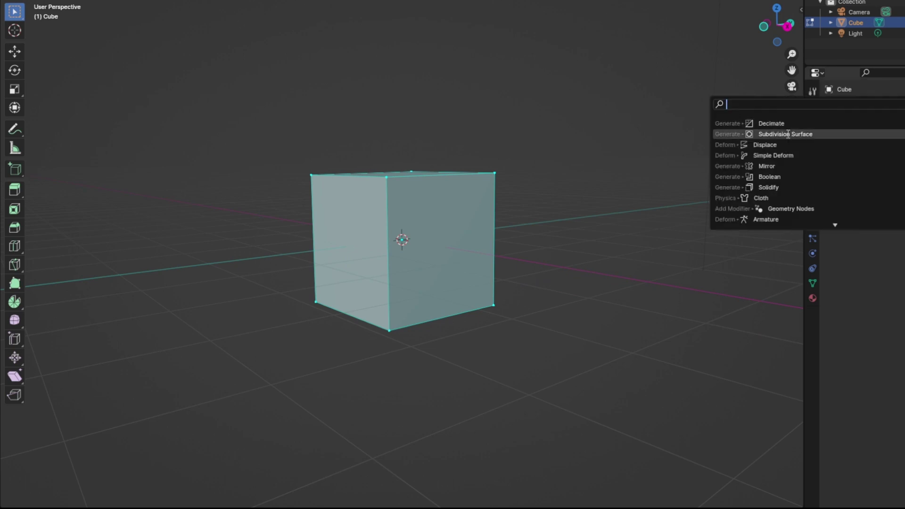
left_click(788, 134)
left_click(904, 179)
scroll(535, 247, "up", 3)
middle_click_drag(358, 239, 411, 241)
left_click(904, 150)
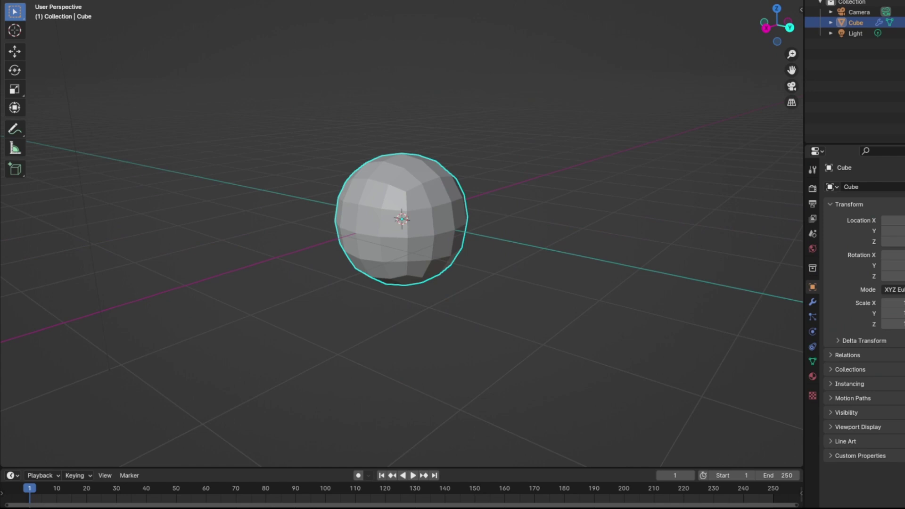
Step: Apply the Subdivision modifier to the rounded cube in Object Mode
middle_click_drag(556, 311, 660, 194)
left_click(813, 303)
left_click(903, 228)
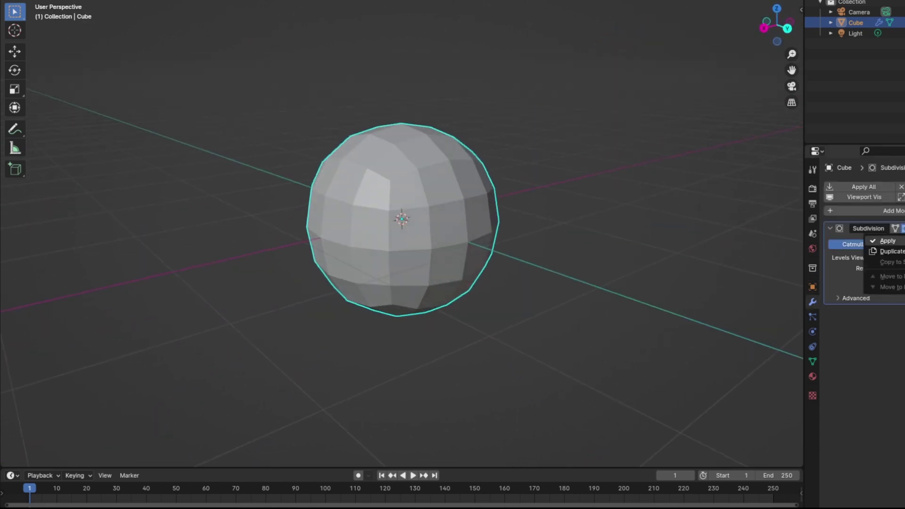
left_click(887, 240)
Step: In Edit Mode, select the shortest vertex path from the sphere's front up to its top and scale it slightly
middle_click_drag(500, 146, 372, 190)
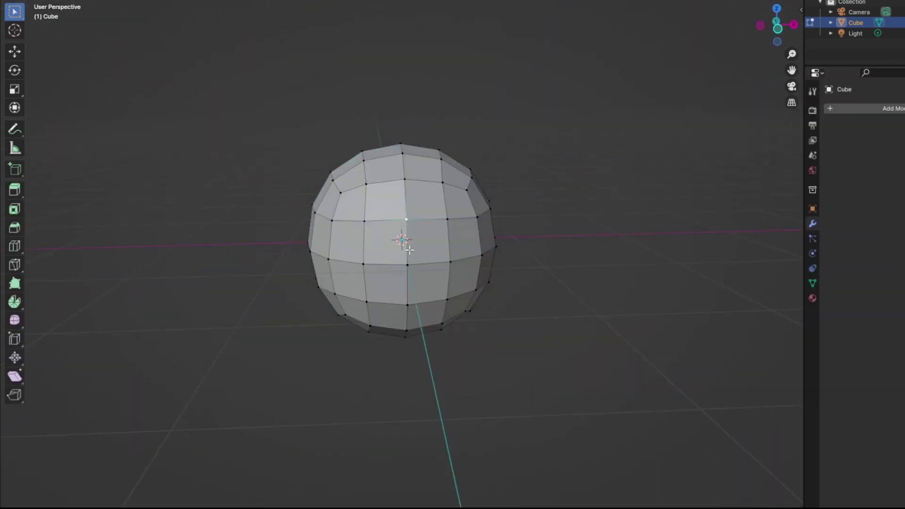
left_click(400, 149, "ctrl")
middle_click_drag(413, 165, 518, 225)
middle_click_drag(399, 196, 347, 167)
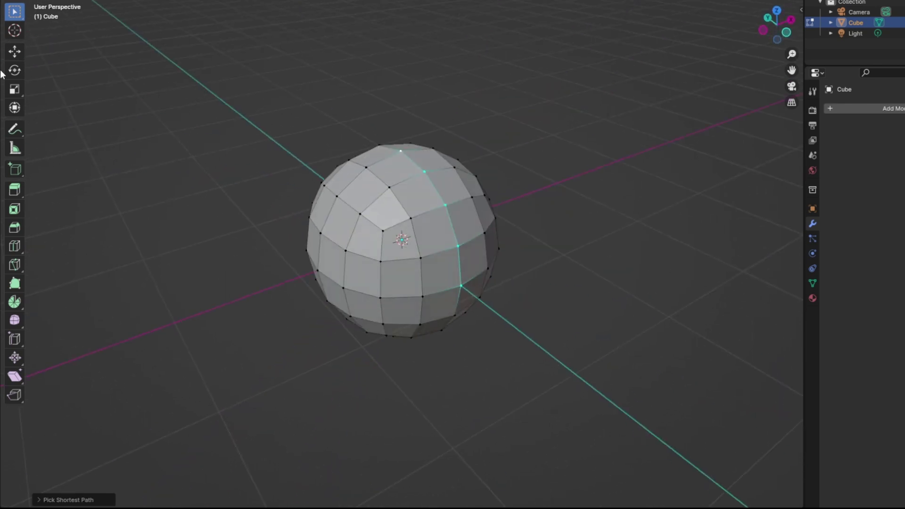
left_click(19, 86)
middle_click_drag(430, 238, 514, 191)
left_click_drag(527, 155, 521, 158)
middle_click_drag(542, 165, 527, 171)
Step: Move the selected vertex path slightly inward to form a shallow groove along the sphere
left_click(17, 52)
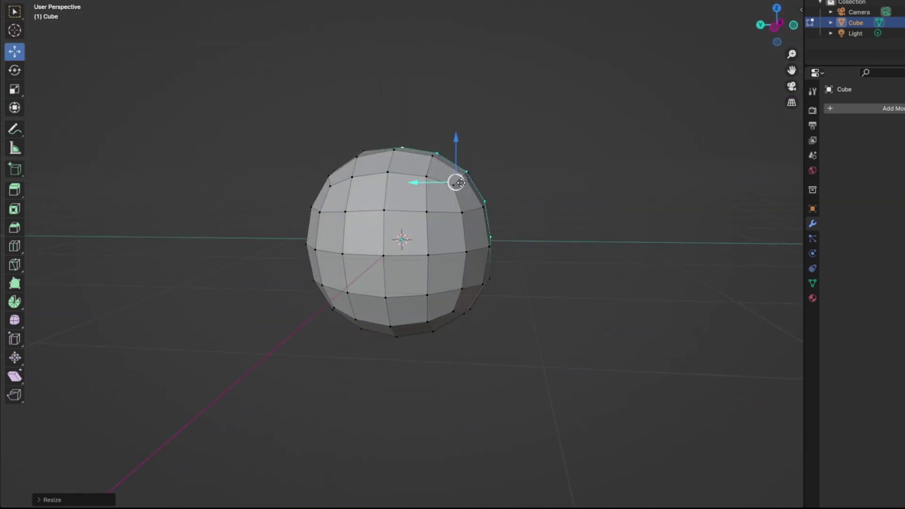
left_click_drag(462, 182, 457, 185)
scroll(465, 181, "up", 4)
middle_click_drag(467, 179, 446, 183)
scroll(586, 212, "down", 2)
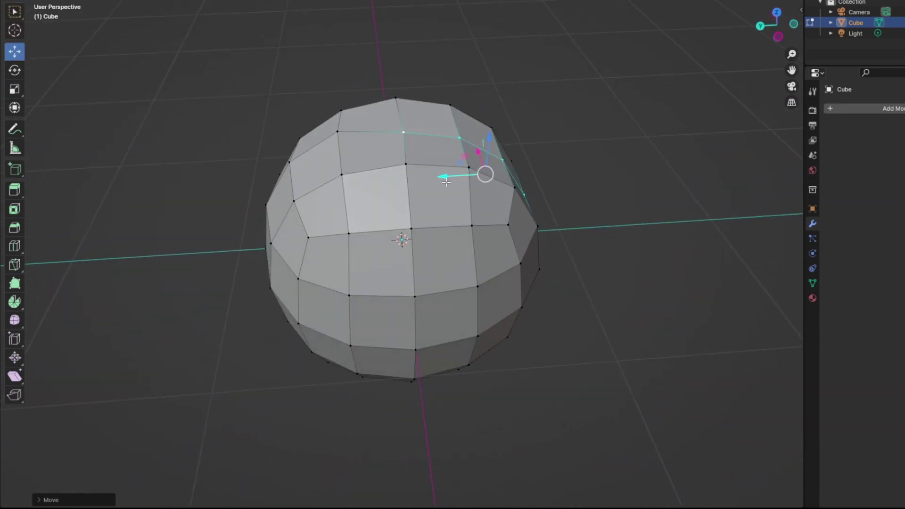
Step: Select the sphere's top centre vertex and cut a small diamond around it with the Knife tool
middle_click_drag(587, 169, 467, 207)
left_click(398, 128)
scroll(438, 245, "up", 2)
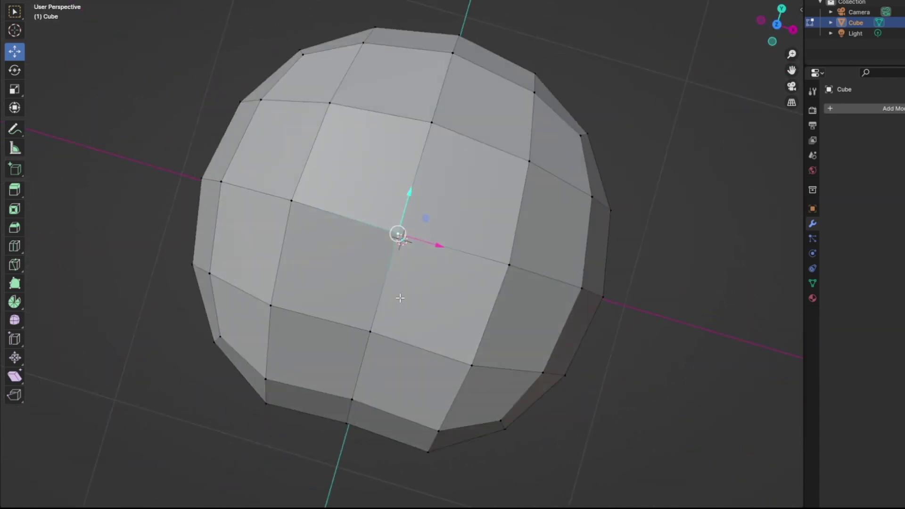
scroll(400, 297, "up", 2)
middle_click_drag(400, 298, 405, 281)
left_click(776, 29)
scroll(538, 203, "down", 4)
middle_click_drag(530, 203, 526, 402)
left_click(778, 29)
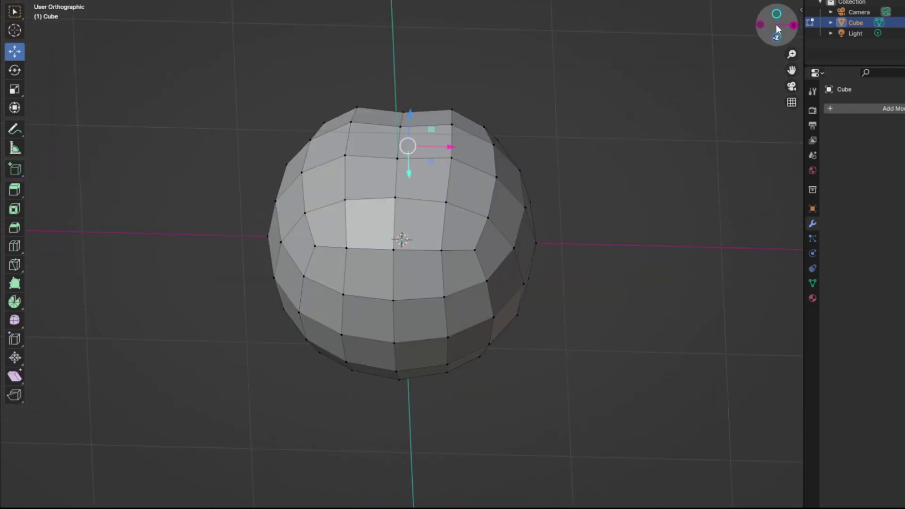
middle_click_drag(651, 134, 542, 276)
left_click(775, 32)
middle_click_drag(573, 179, 569, 393)
scroll(569, 393, "up", 1)
left_click(15, 265)
scroll(385, 282, "up", 4)
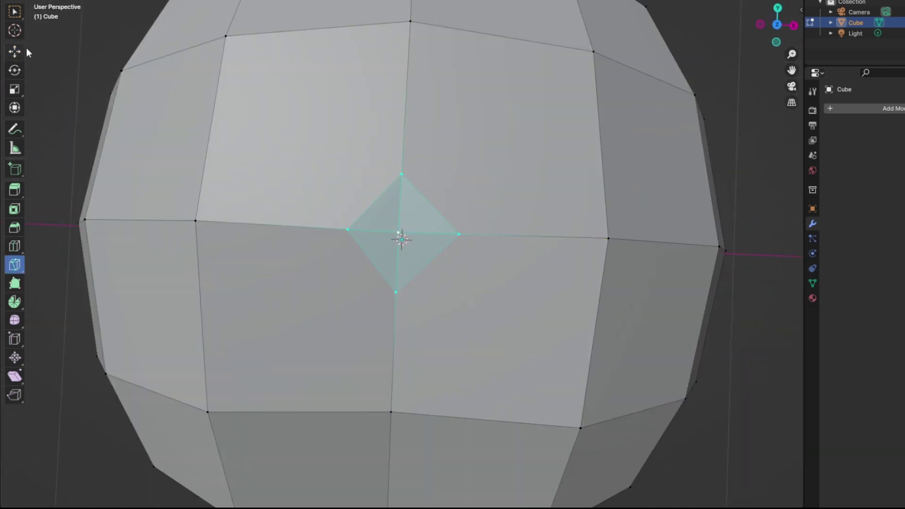
Step: Select vertices around the diamond cut at the top and move them along Z to shape a small dent
scroll(401, 237, "down", 3)
middle_click_drag(342, 334, 368, 265)
mouse_move(398, 15)
left_mouse_down()
mouse_move(398, 29)
mouse_move(401, 2)
left_mouse_up()
left_click(392, 49)
left_click(380, 56, "shift")
scroll(485, 48, "down", 3)
middle_click_drag(485, 48, 401, 35)
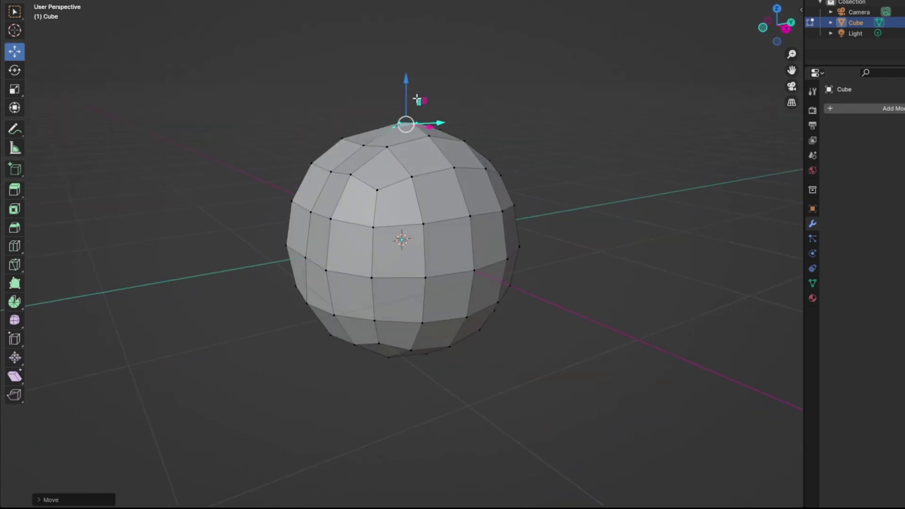
left_click_drag(403, 81, 402, 87)
Step: Select the sphere's bottom centre vertex and move it slightly along the Z axis
left_click(561, 155)
scroll(558, 165, "down", 3)
middle_click_drag(558, 166, 554, 111)
left_click(402, 313)
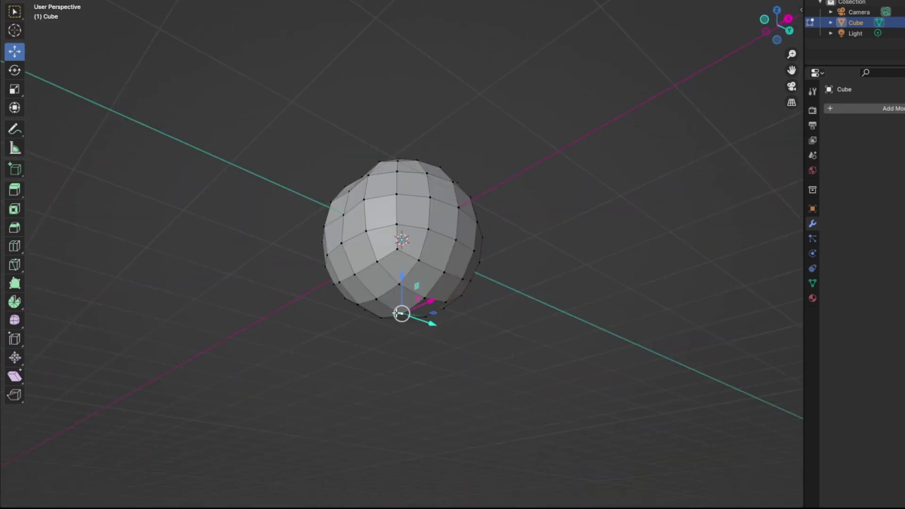
middle_click_drag(438, 301, 398, 297)
left_click_drag(402, 273, 402, 279)
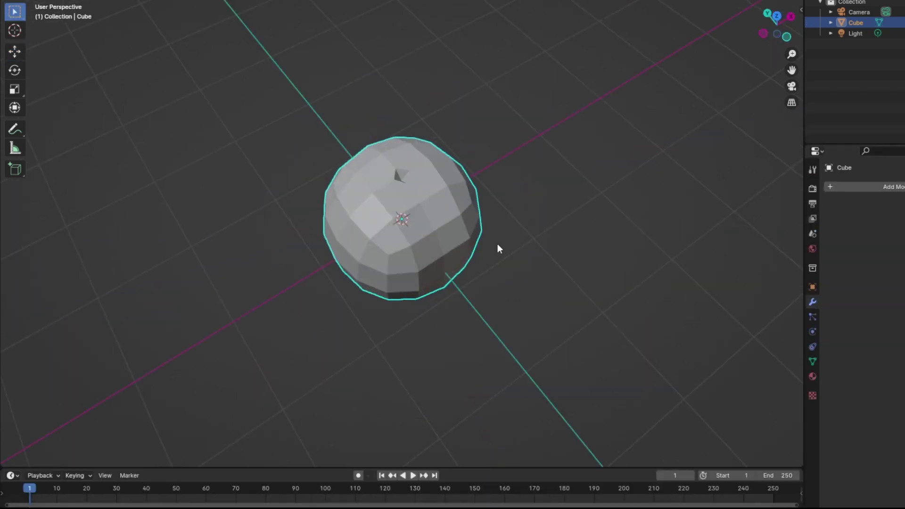
Step: Try smooth shading on the sphere in Object Mode and undo it
right_click(500, 172)
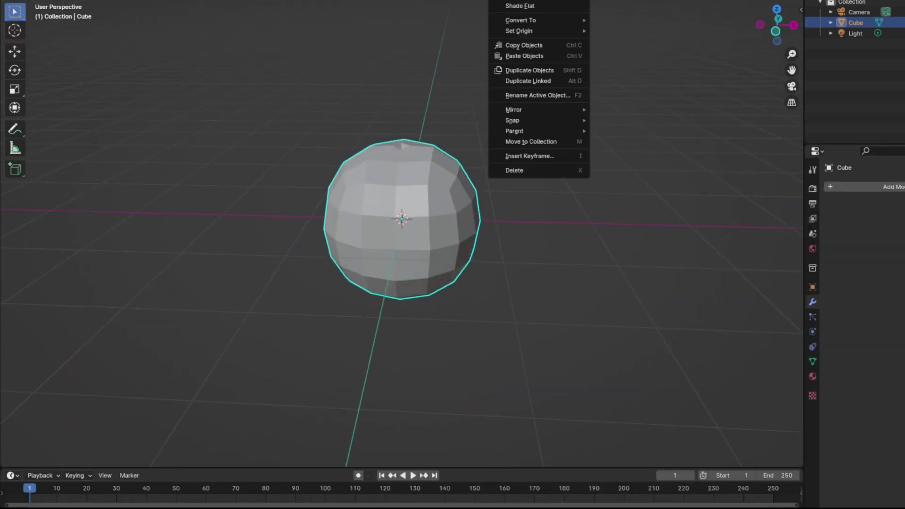
left_click(509, 5)
key("ctrl+z")
Step: Add a Subdivision Surface modifier to the dented sphere and undo the last change
left_click(878, 187)
left_click(870, 184)
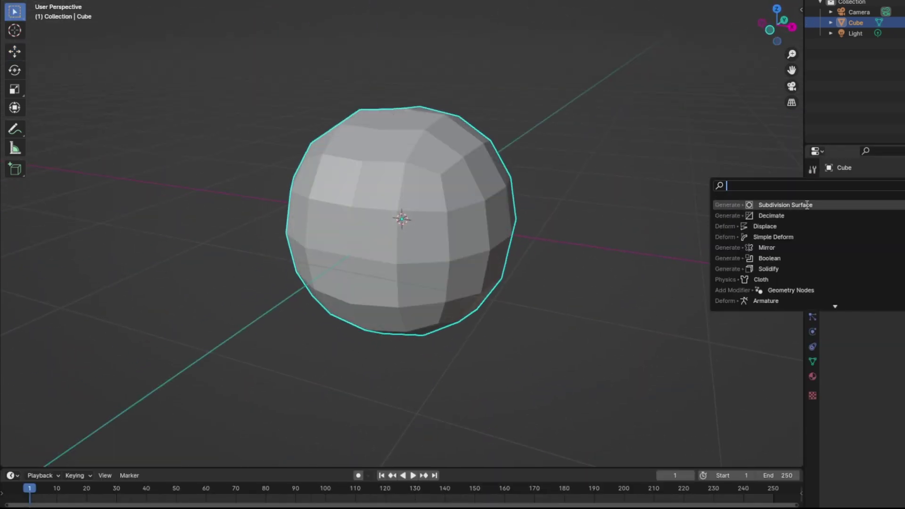
left_click(808, 204)
mouse_move(615, 158)
middle_mouse_down()
mouse_move(525, 212)
mouse_move(637, 154)
mouse_move(500, 163)
middle_mouse_up()
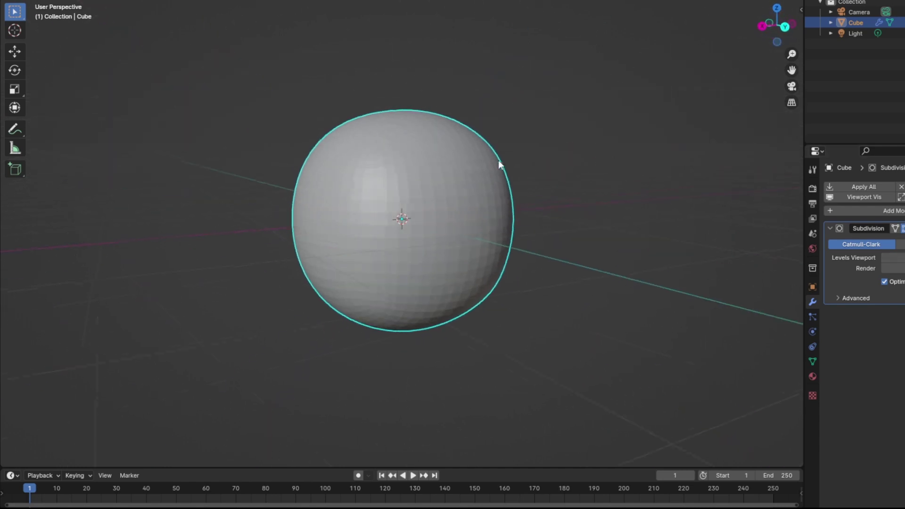
key("ctrl+z")
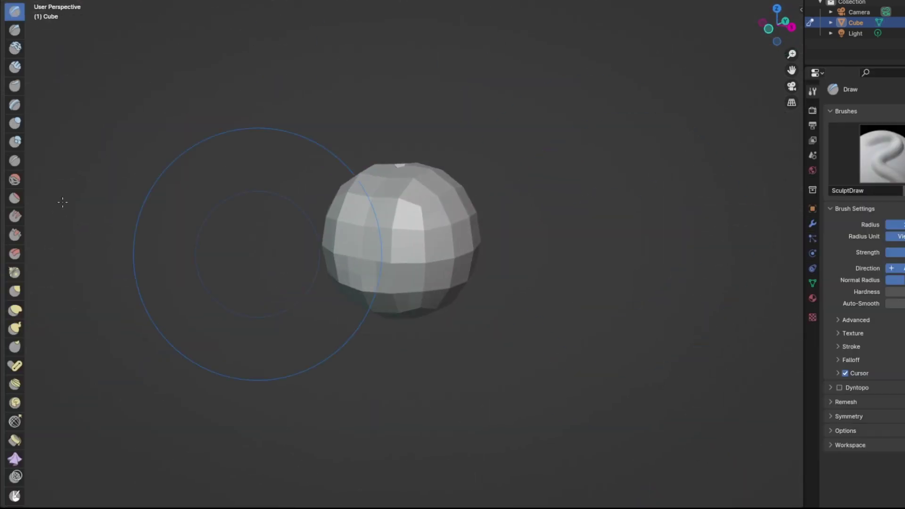
Step: Even out the sphere's surface with Smooth brush strokes in Sculpt Mode
key("shift+s")
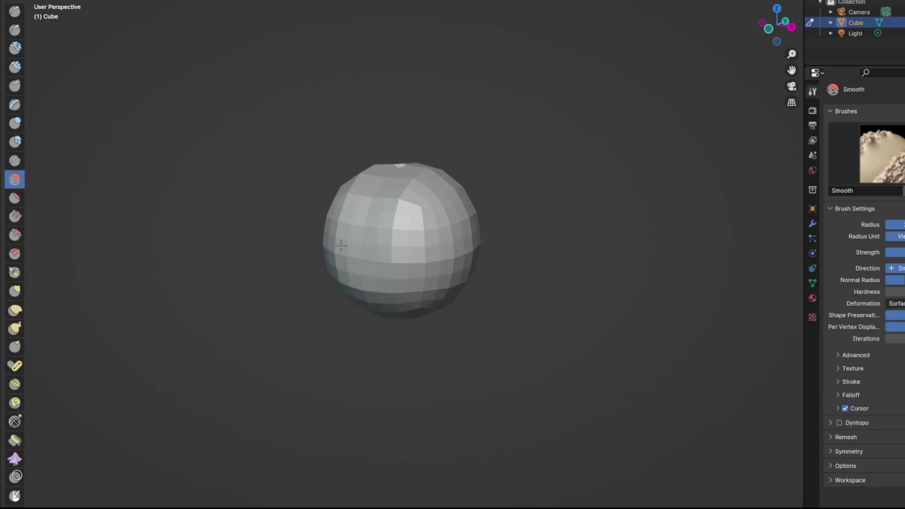
left_click_drag(367, 212, 398, 229)
middle_click_drag(398, 229, 521, 225)
left_click_drag(425, 217, 404, 236)
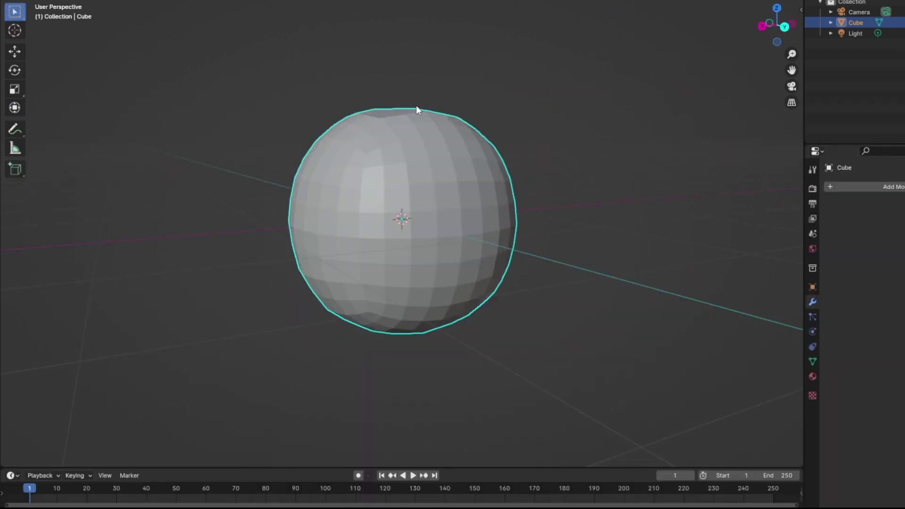
Step: Apply Shade Smooth to the sculpted sphere in Object Mode
right_click(582, 142)
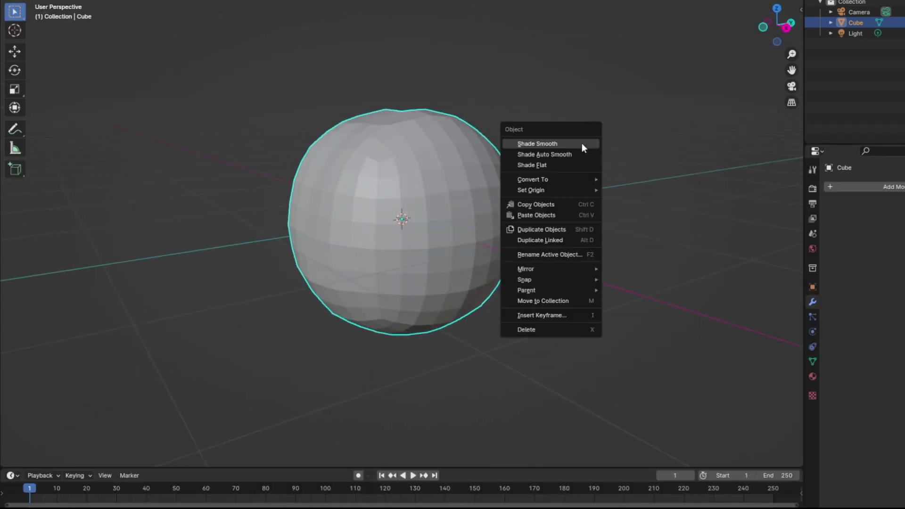
left_click(581, 143)
middle_click_drag(582, 144, 509, 114)
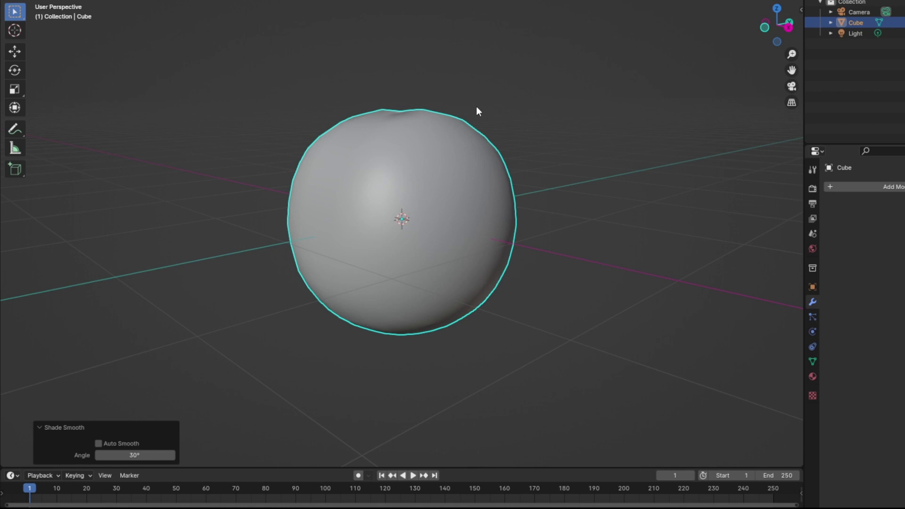
middle_click_drag(430, 76, 481, 115)
scroll(481, 115, "down", 3)
left_click(142, 1)
scroll(631, 150, "up", 3)
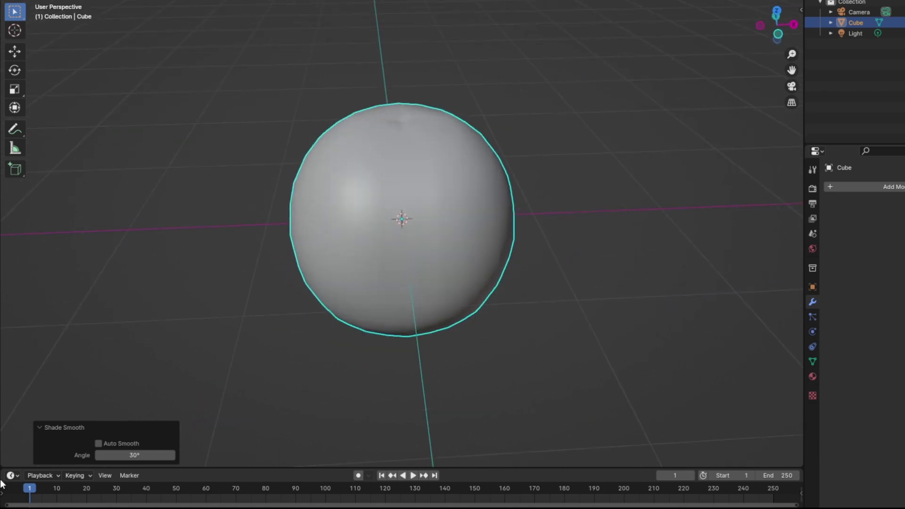
Step: Turn the timeline area into an enlarged Shader Editor and create a new material for the sphere
left_click(11, 476)
left_click(40, 439)
left_click(415, 475)
left_click_drag(552, 467, 568, 210)
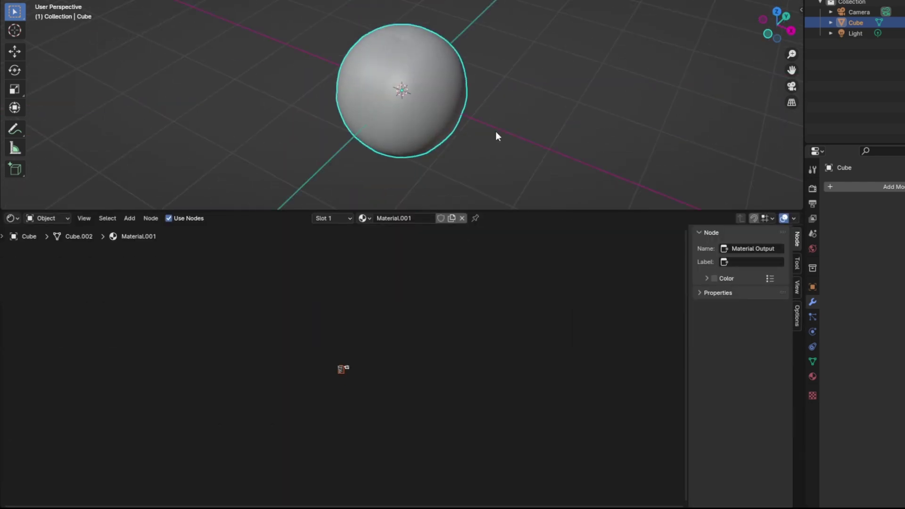
scroll(445, 403, "up", 8)
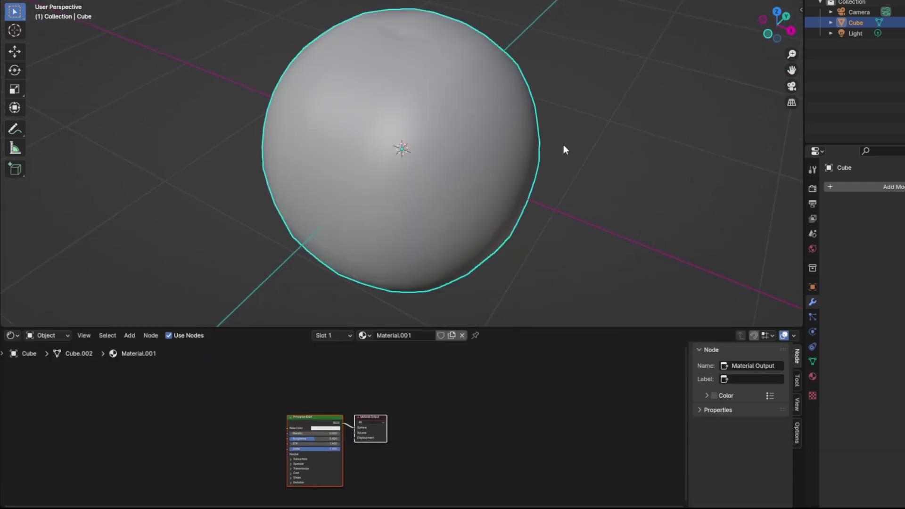
middle_click_drag(565, 150, 546, 144)
scroll(546, 144, "down", 2)
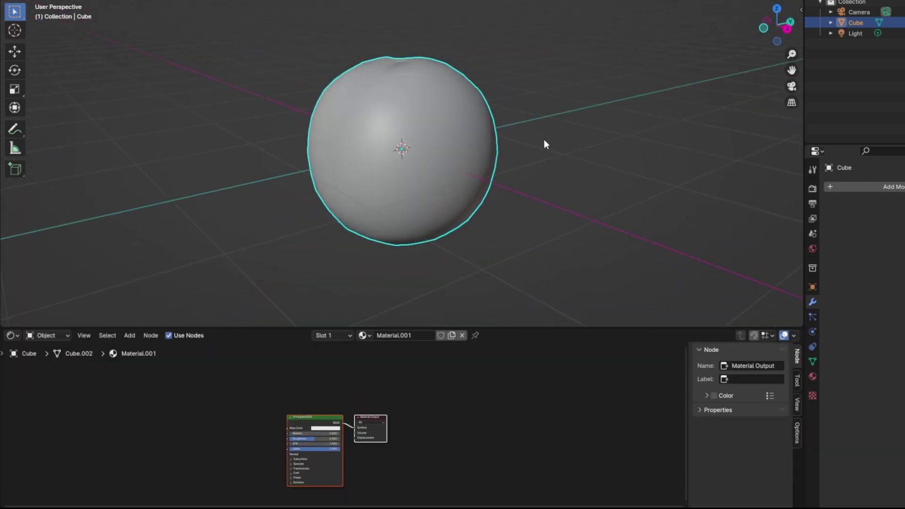
Step: Show the material in the viewport, deselect the sphere and frame the Principled BSDF and Material Output nodes
left_click(770, 1)
left_click(561, 226)
scroll(344, 427, "up", 10)
middle_click_drag(326, 457, 469, 404)
scroll(469, 403, "up", 2)
middle_click_drag(481, 349, 395, 415)
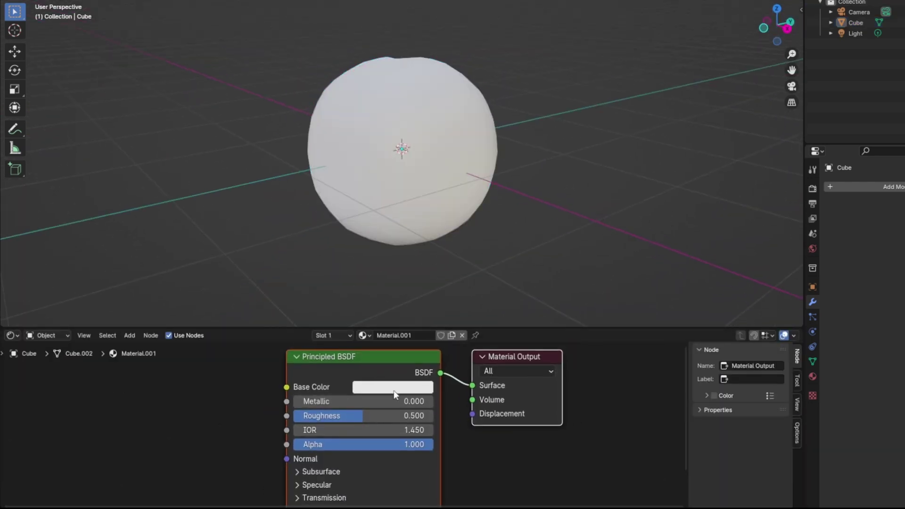
key("shift+a")
left_click(165, 384)
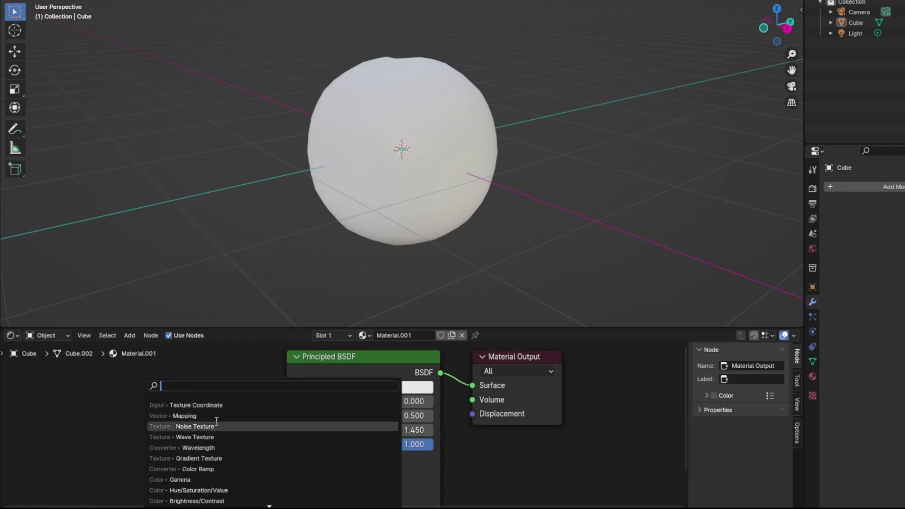
key("Escape")
Step: Add a Color Ramp node and feed its Color output into input A of a new Overlay mix node
key("shift+a")
type("ramp")
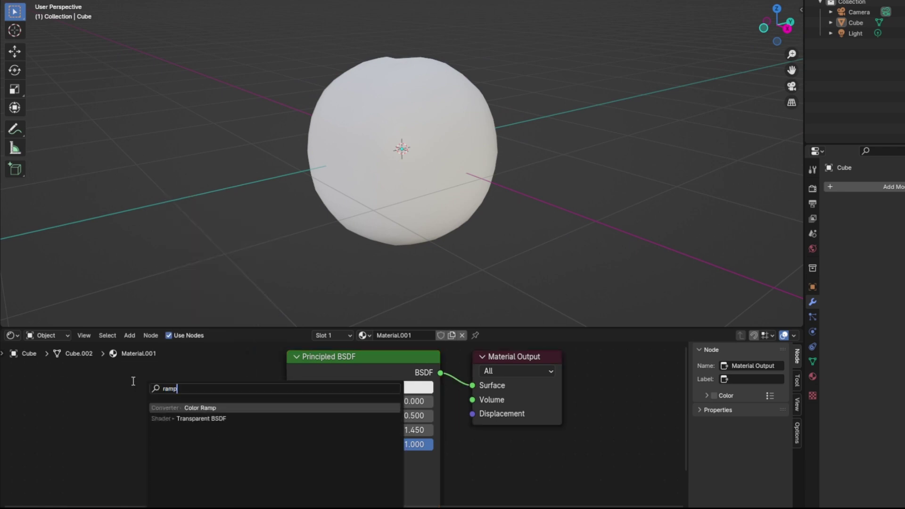
key("Return")
left_click_drag(158, 393, 181, 385)
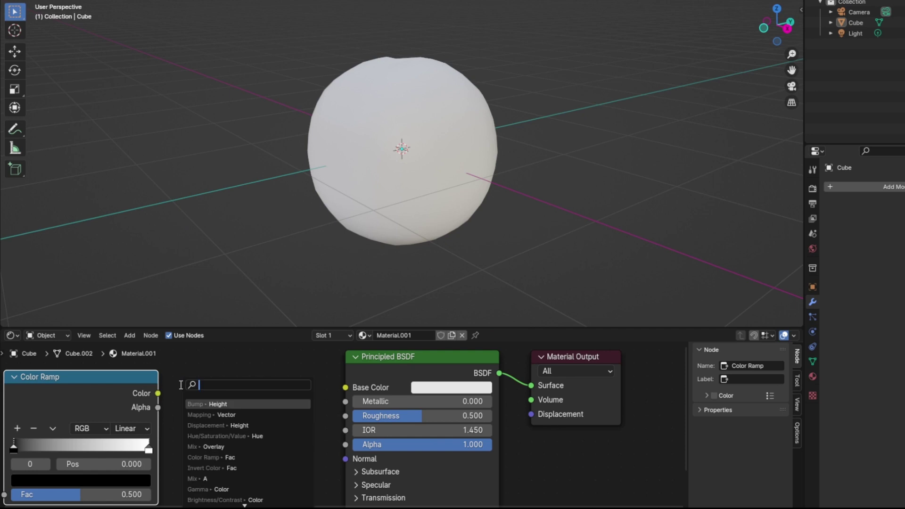
type("over")
key("Return")
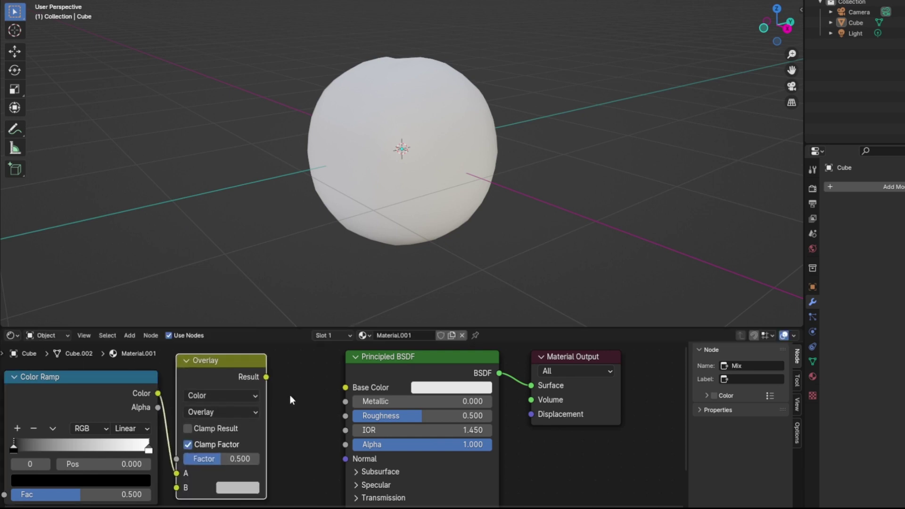
Step: Link the Overlay node's Result to the Principled BSDF's Base Color and reposition the Overlay node
left_click_drag(350, 392, 348, 390)
left_click_drag(255, 470, 284, 450)
scroll(307, 433, "down", 1)
middle_click_drag(307, 433, 336, 426)
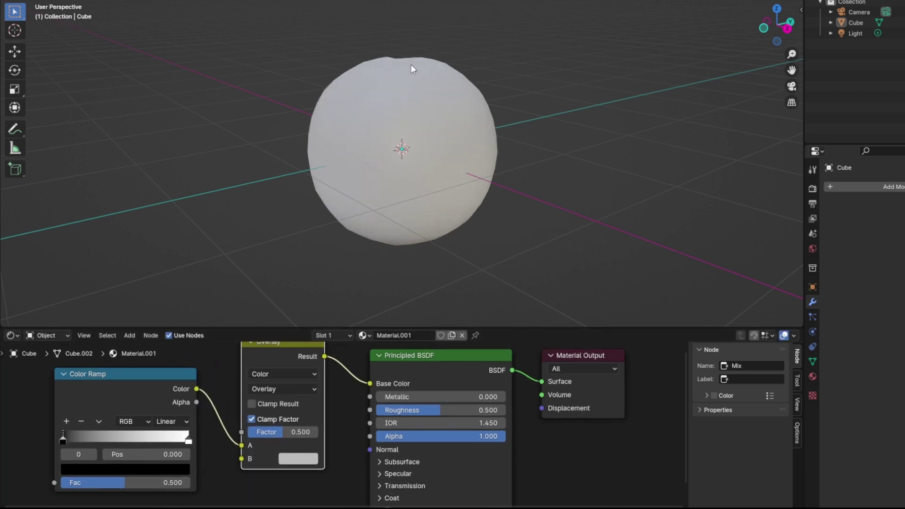
Step: Move the Color Ramp node away from the Overlay node and add a Noise Texture node below it
left_click_drag(127, 405, 74, 363)
scroll(171, 437, "down", 3)
middle_click_drag(171, 437, 291, 418)
left_click(129, 336)
mouse_move(159, 375)
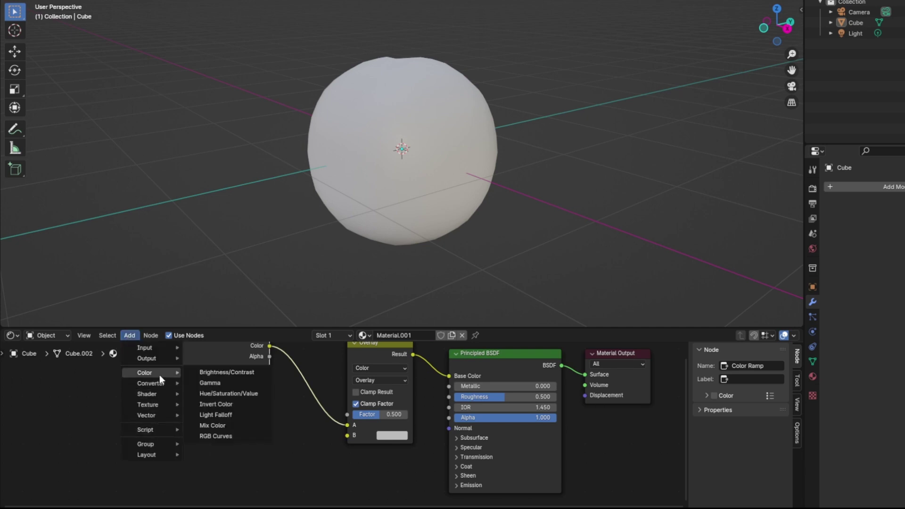
key("shift+a")
left_click(53, 385)
left_click(122, 434)
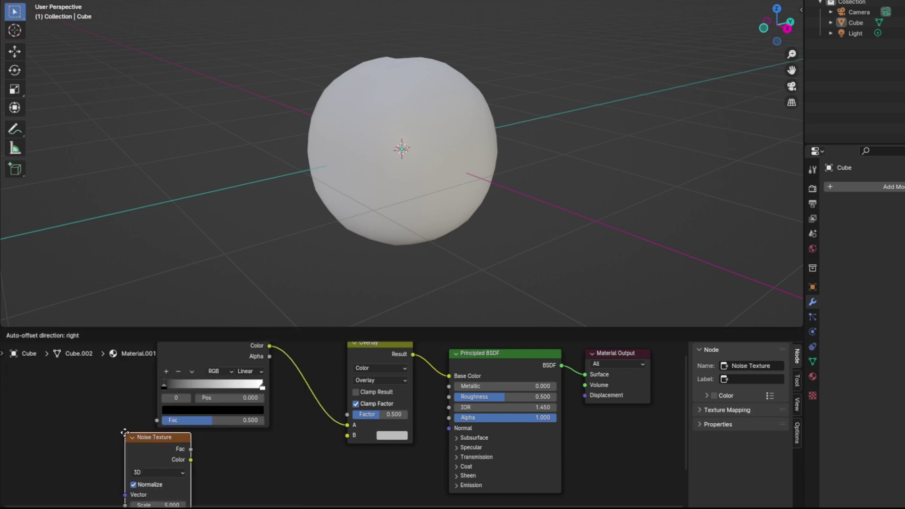
left_click(124, 433)
Step: Feed the Noise Texture's Color into a new Color Ramp node and link that ramp's Color to the Overlay node's input B
left_click_drag(191, 460, 213, 459)
type("x")
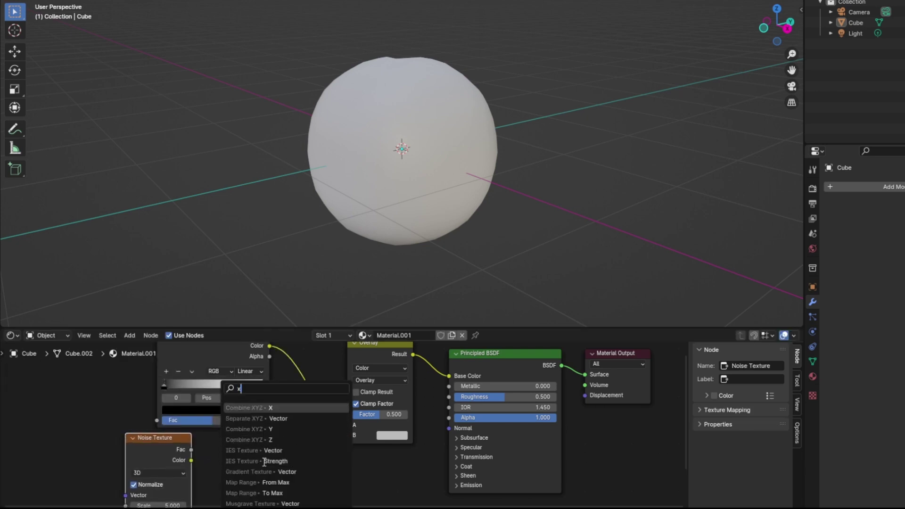
key("BackSpace")
type("ramp")
left_click(270, 408)
left_click(272, 427)
middle_click_drag(325, 484, 304, 430)
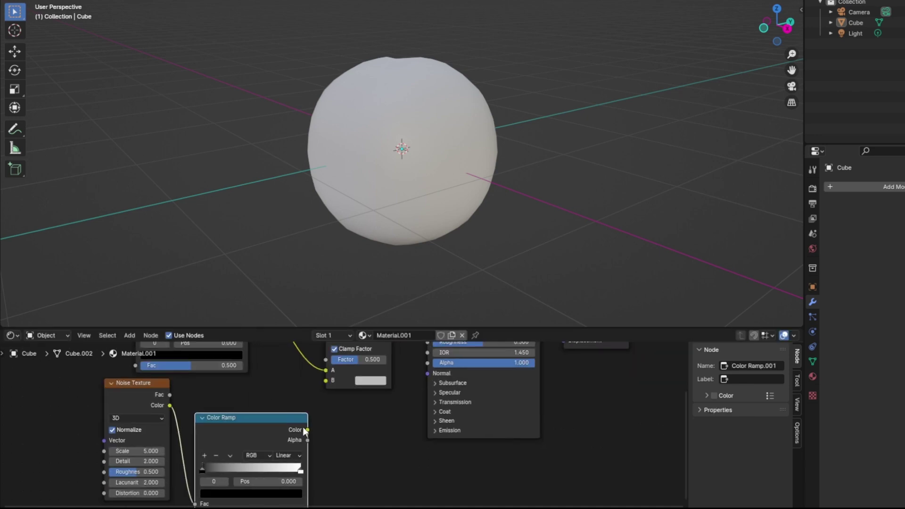
left_click_drag(306, 430, 327, 381)
Step: Reduce the second Color Ramp to one black stop at position 0.445 and set the Noise Texture's Detail to 15 and Roughness to 0.683
left_click(300, 471)
middle_click_drag(319, 471, 335, 444)
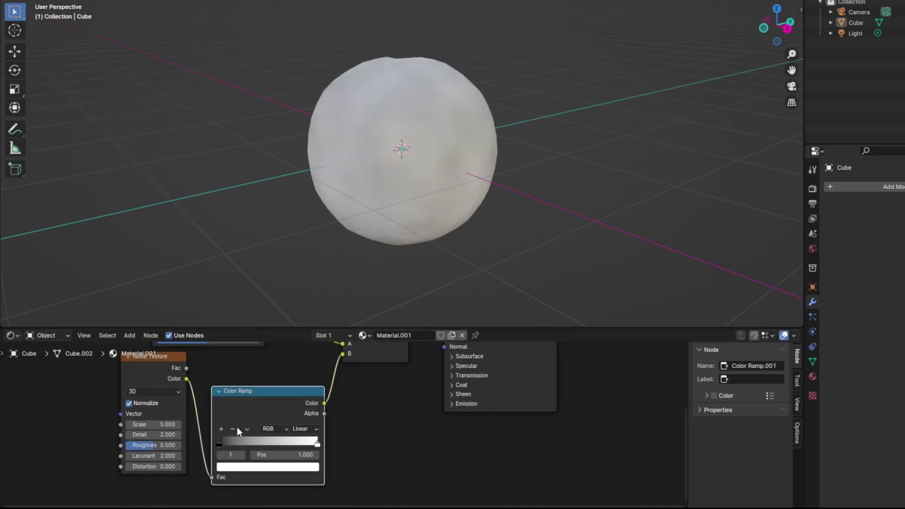
left_click_drag(219, 444, 255, 439)
scroll(503, 148, "up", 2)
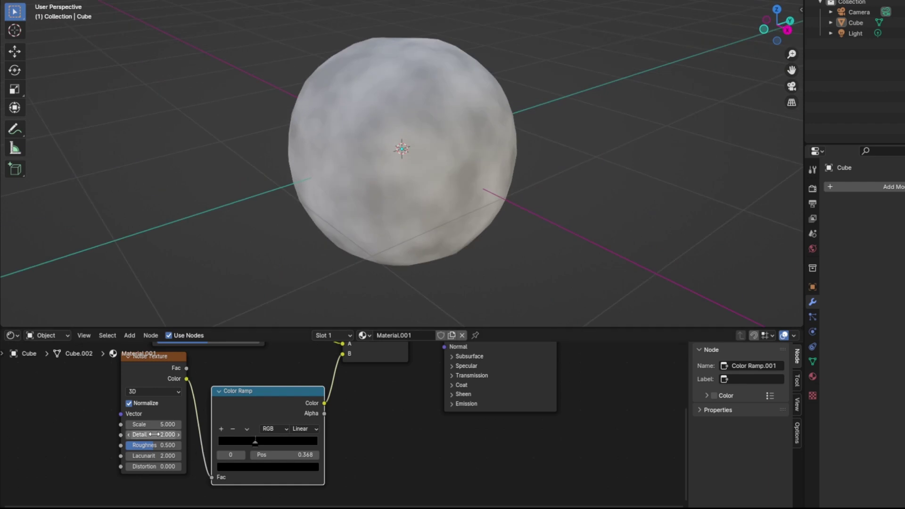
left_click_drag(141, 445, 175, 445)
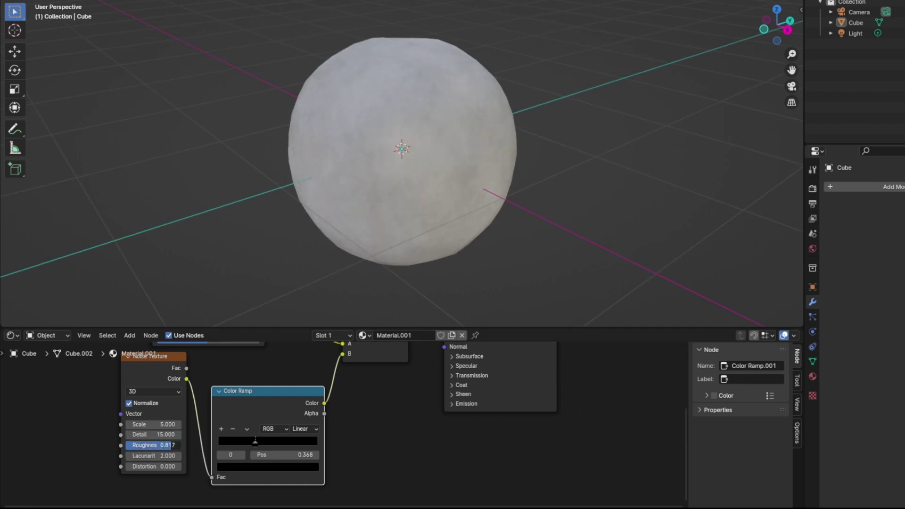
mouse_move(260, 442)
left_mouse_down()
mouse_move(226, 445)
mouse_move(291, 451)
mouse_move(270, 446)
left_mouse_up()
scroll(536, 243, "up", 2)
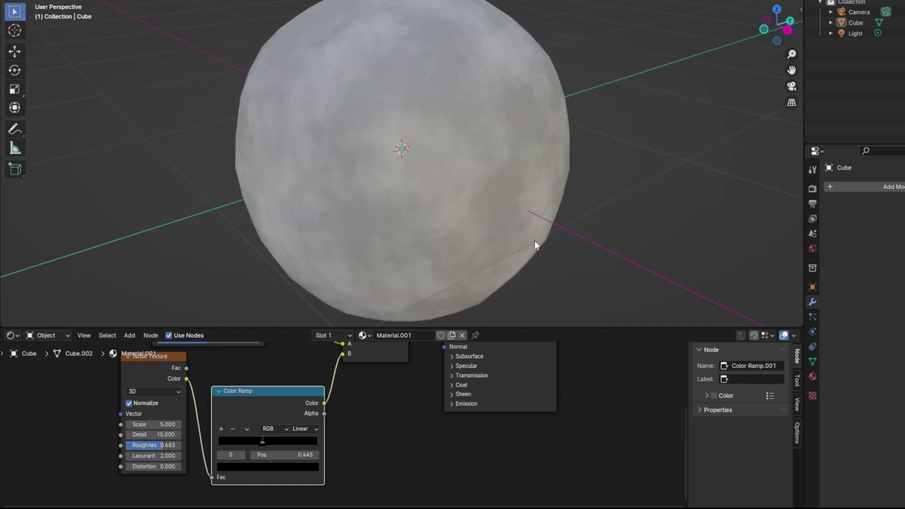
Step: Set the Noise Texture's Roughness to 0.742, Lacunarity to 5 and Detail to 7.4
scroll(536, 243, "down", 2)
mouse_move(417, 390)
middle_mouse_down()
mouse_move(412, 399)
mouse_move(413, 391)
middle_mouse_up()
left_click_drag(150, 457, 118, 453)
scroll(159, 470, "up", 3)
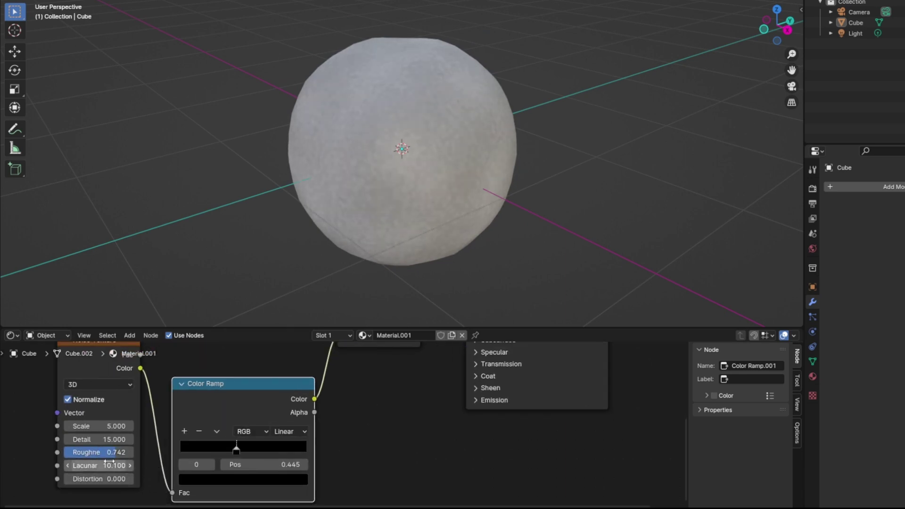
left_click_drag(99, 440, 81, 440)
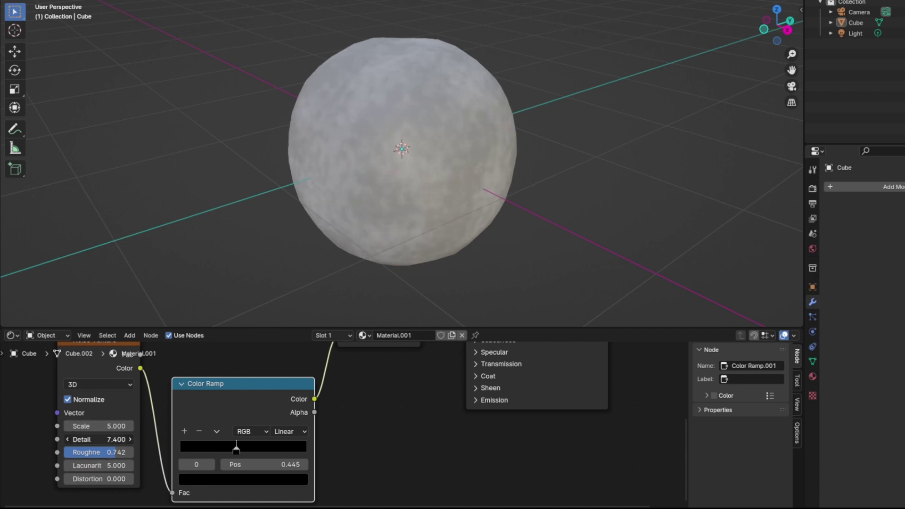
Step: Color the second Color Ramp's stop a bright orange-yellow with Hue 0.090, Saturation 1 and Value 1
left_click(242, 480)
left_click_drag(299, 389, 299, 324)
left_click_drag(231, 352, 199, 380)
left_click(257, 479)
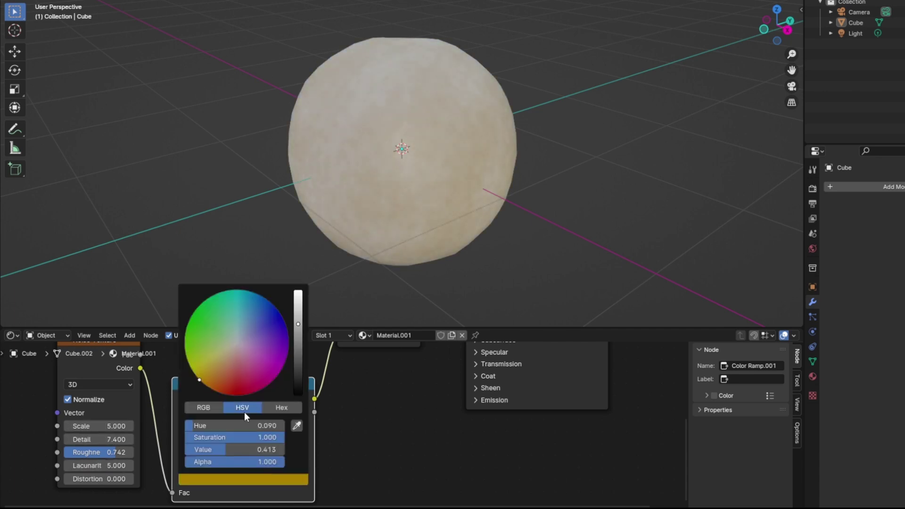
left_click_drag(222, 445, 287, 445)
scroll(351, 425, "down", 4)
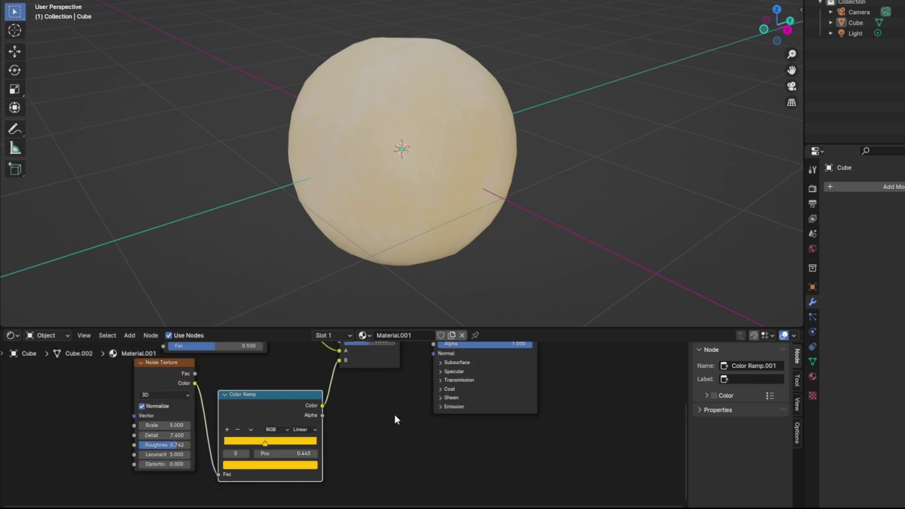
Step: Link the second Color Ramp's Color to the Principled BSDF's Emission Color and set the Emission Strength to 5.1
middle_click_drag(443, 408, 409, 444)
left_click(409, 444)
left_click_drag(393, 453, 465, 465)
middle_click_drag(340, 386, 342, 424)
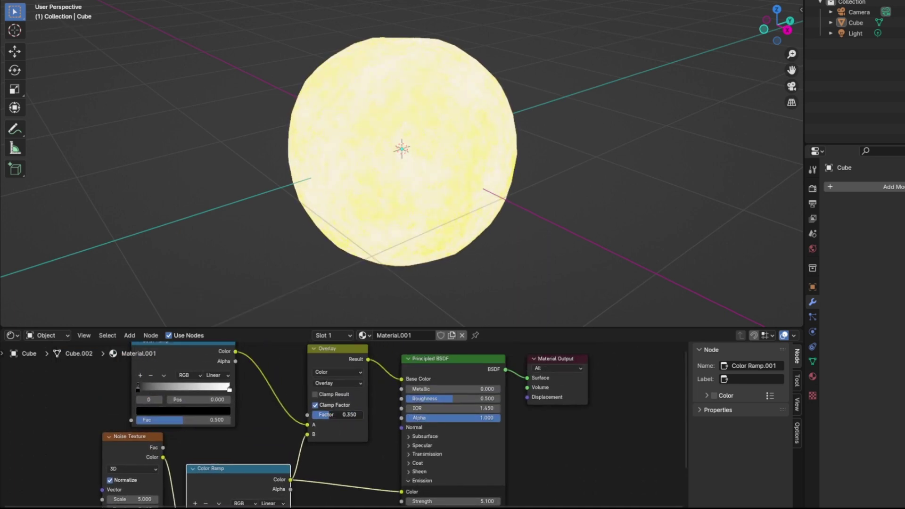
left_click(208, 412)
scroll(257, 471, "up", 1)
middle_click_drag(257, 486, 243, 406)
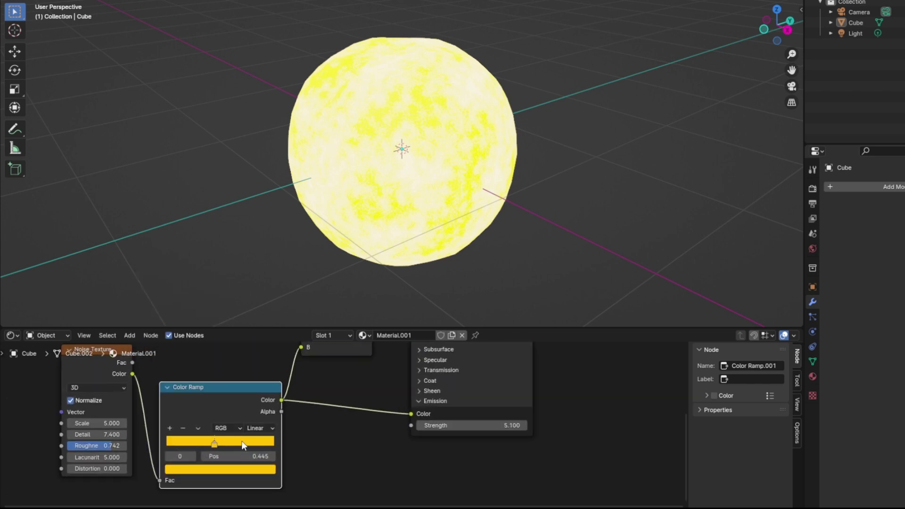
Step: Set the Emission Strength to 0 and add a lighter yellow stop at position 0.900 to the second Color Ramp
left_click(242, 468)
left_click_drag(471, 423, 392, 429)
left_click(169, 428)
left_click(245, 469)
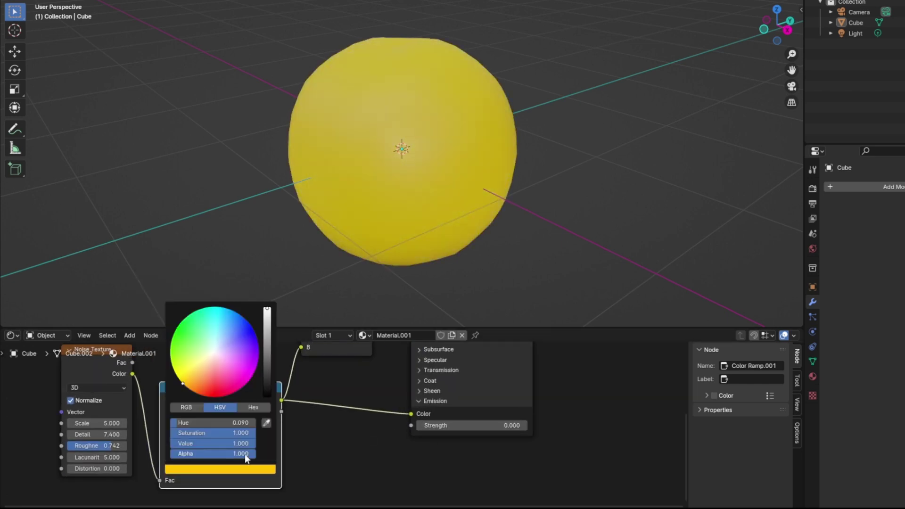
left_click_drag(194, 361, 187, 377)
left_click_drag(210, 445, 264, 445)
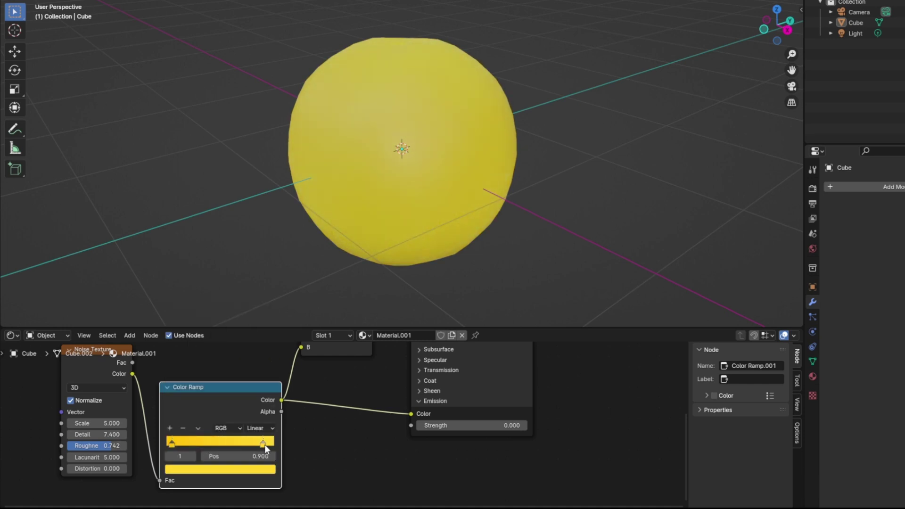
Step: Remove the second Color Ramp's lighter stop, move the remaining stop to position 0.464 and set the Noise Texture's Detail to 11.6
scroll(227, 394, "down", 1)
middle_click_drag(226, 394, 337, 393)
left_click_drag(219, 431, 283, 431)
left_click_drag(360, 386, 375, 401)
middle_click_drag(427, 379, 394, 375)
left_click(284, 437)
left_click_drag(274, 451, 316, 449)
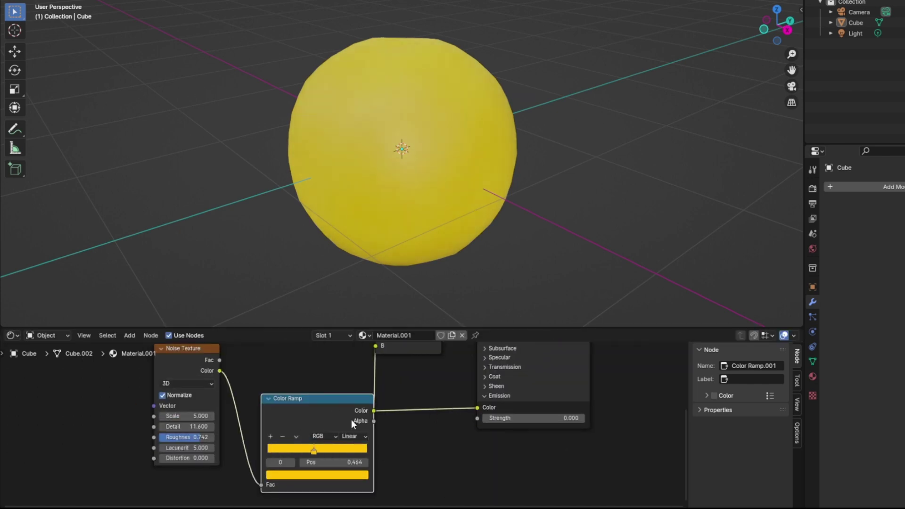
Step: Move the first Color Ramp's white stop to position 0.723 and switch the Overlay node to Multiply blending with a Factor of 0.875
middle_click_drag(351, 410, 311, 500)
left_click_drag(248, 387, 223, 386)
scroll(349, 424, "up", 4)
middle_click_drag(416, 363, 372, 428)
left_click(336, 430)
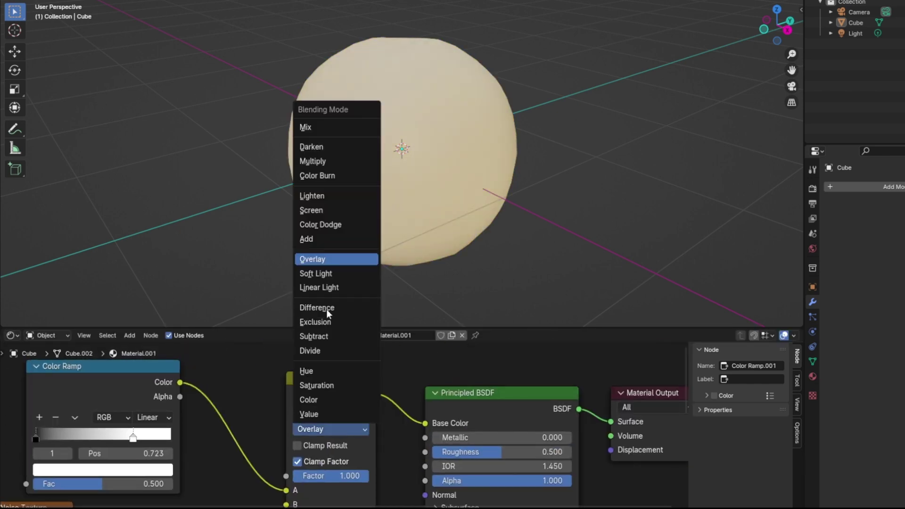
left_click(327, 161)
left_click_drag(349, 476, 336, 475)
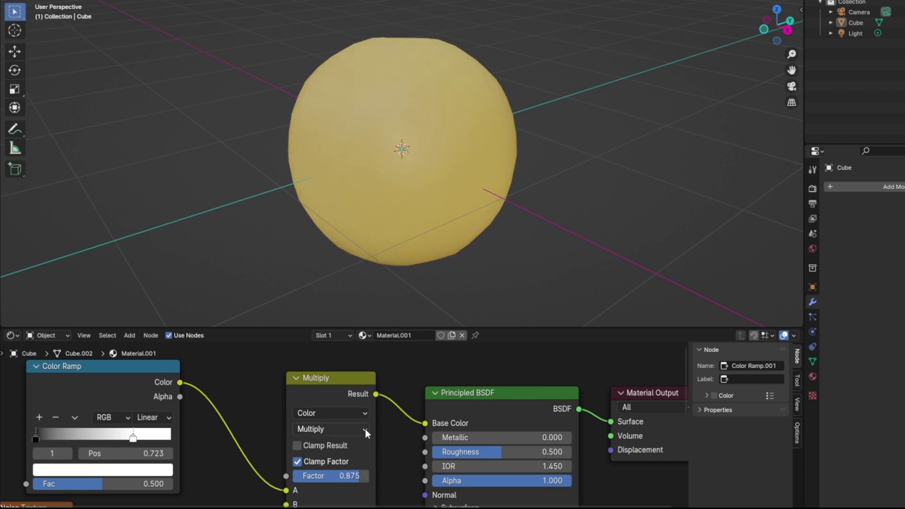
Step: Try the Saturation, Mix and Darken blending modes on the Multiply node with a Factor of 0.883
left_click(330, 429)
left_click(316, 385)
left_click(330, 429)
left_click(305, 127)
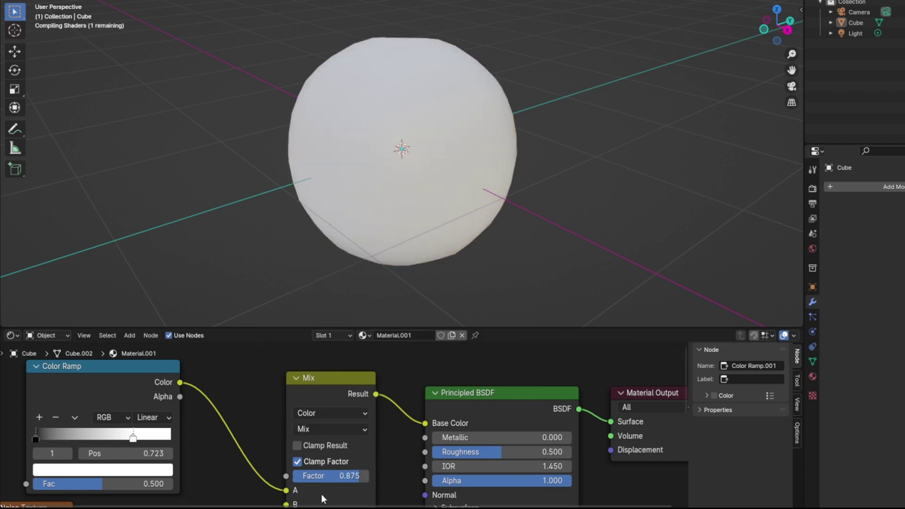
left_click_drag(345, 478, 346, 478)
left_click(330, 429)
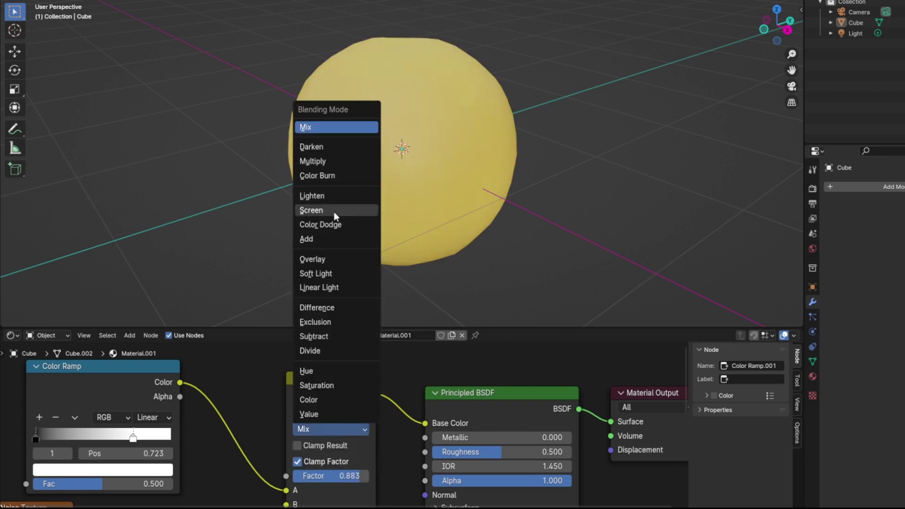
left_click(327, 146)
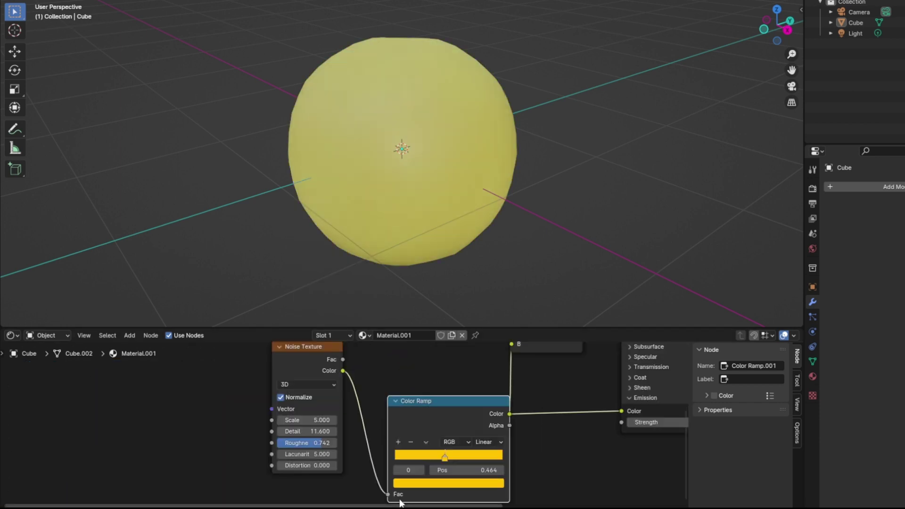
Step: Replace the Noise Texture with a Wave Texture node and link its Color to the second Color Ramp's Fac
right_click(274, 388)
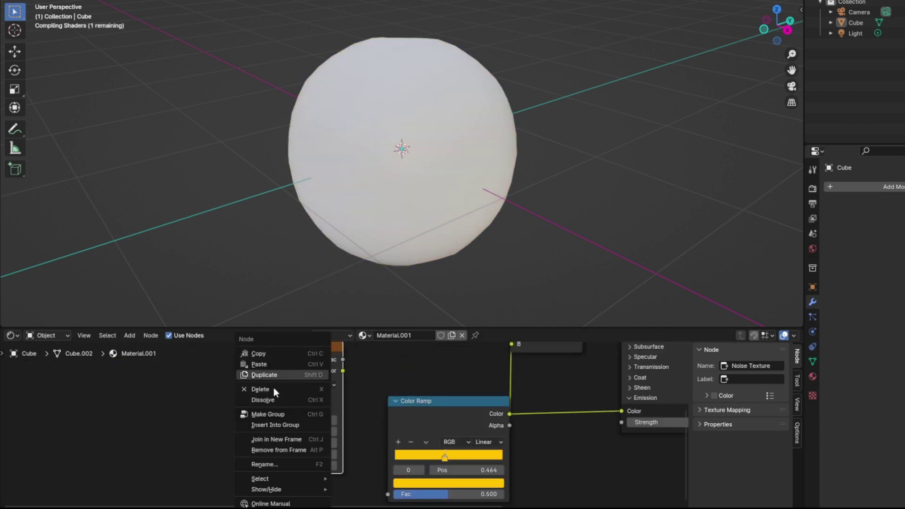
left_click(255, 388)
key("shift+a")
type("wa")
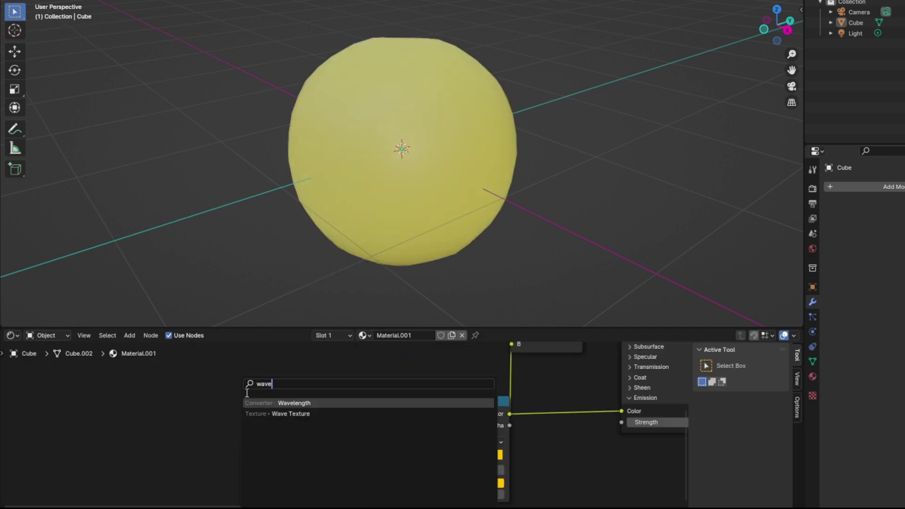
type("ve")
left_click(291, 413)
left_click(334, 436)
left_click_drag(332, 432, 388, 475)
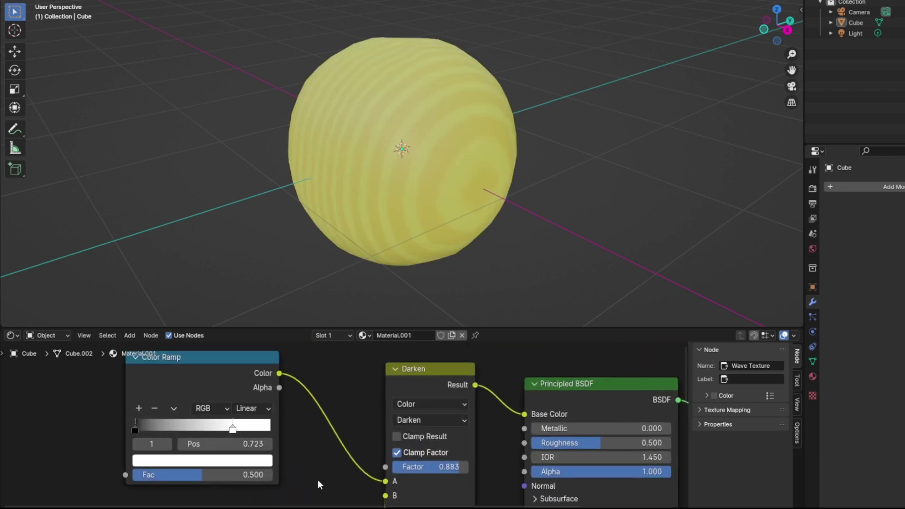
Step: Try the Mix and Multiply blending modes on the Darken node
left_click(430, 420)
left_click(436, 119)
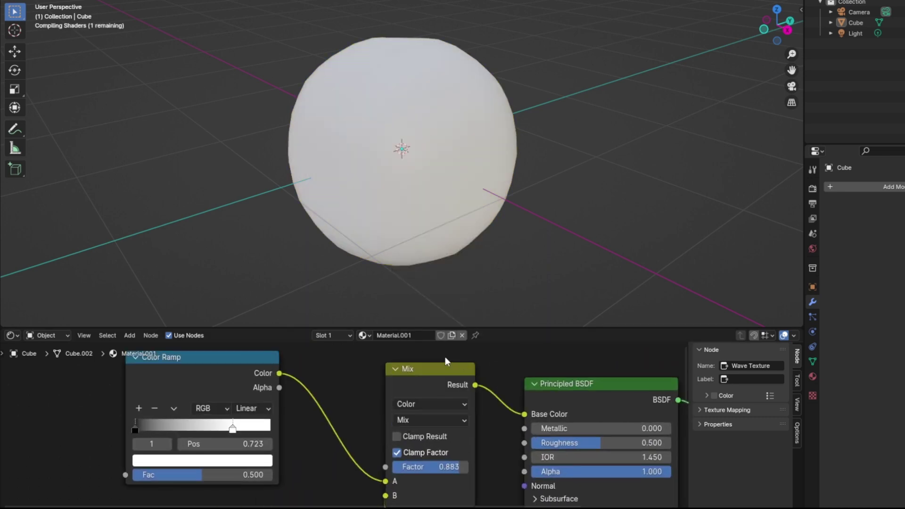
left_click(434, 404)
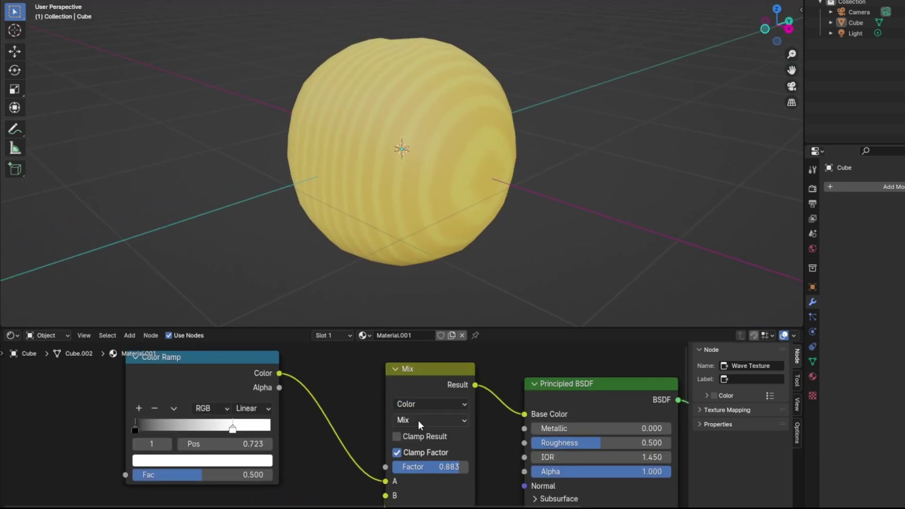
left_click(417, 421)
left_click(435, 147)
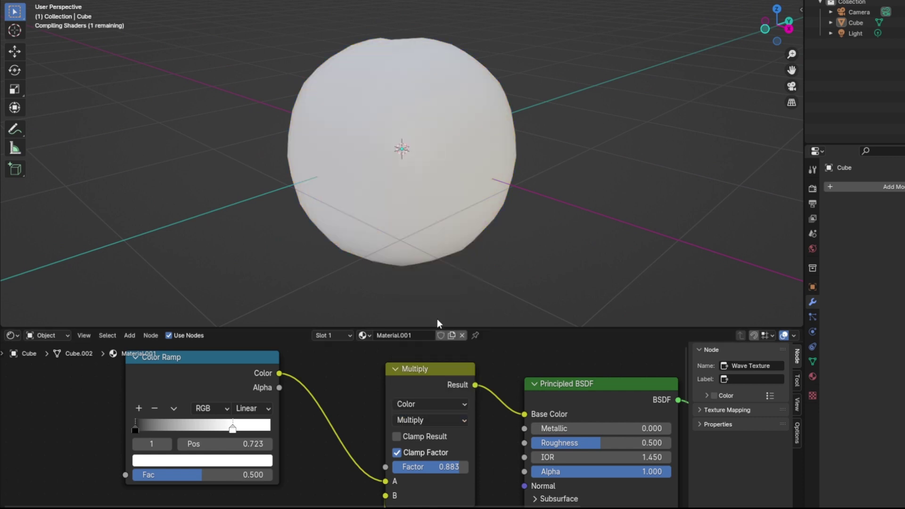
Step: Set the color blending node to Mix with a Factor of 0.742 and color the first Color Ramp's white stop red
left_click(425, 415)
left_click(428, 421)
mouse_move(438, 467)
left_mouse_down()
mouse_move(380, 466)
mouse_move(429, 467)
left_mouse_up()
left_click(430, 120)
left_click(202, 461)
left_click_drag(196, 330, 196, 367)
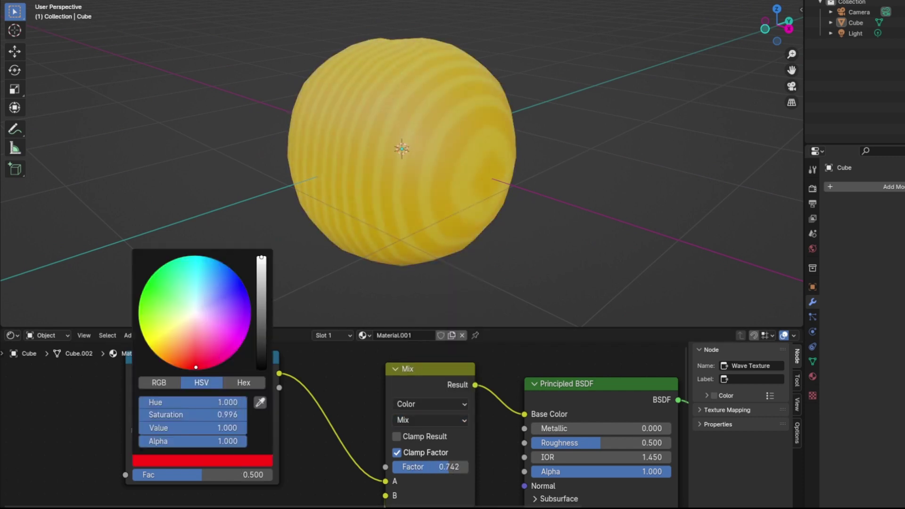
Step: Try the Darken, Color Burn, Lighten, Screen, Color Dodge, Add, Overlay and Soft Light blending modes with the Factor at 0.833
left_click(430, 421)
left_click(439, 140)
mouse_move(436, 467)
left_mouse_down()
mouse_move(457, 468)
mouse_move(396, 466)
mouse_move(429, 478)
mouse_move(409, 477)
mouse_move(471, 473)
mouse_move(401, 473)
mouse_move(451, 471)
left_mouse_up()
left_click(426, 420)
left_click(431, 168)
left_click(427, 420)
left_click(415, 187)
left_click(427, 420)
left_click(426, 202)
left_click(427, 420)
left_click(417, 218)
left_click(421, 421)
left_click(423, 237)
left_click(421, 420)
left_click(424, 250)
left_click(421, 420)
left_click(424, 265)
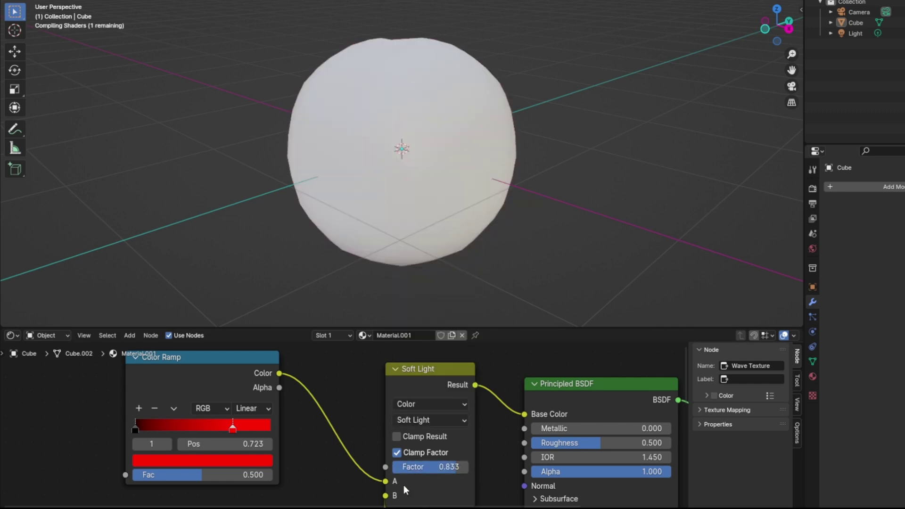
Step: Give the yellow Color Ramp fed by the Wave Texture a white stop at position 0.968
middle_click_drag(352, 442, 439, 311)
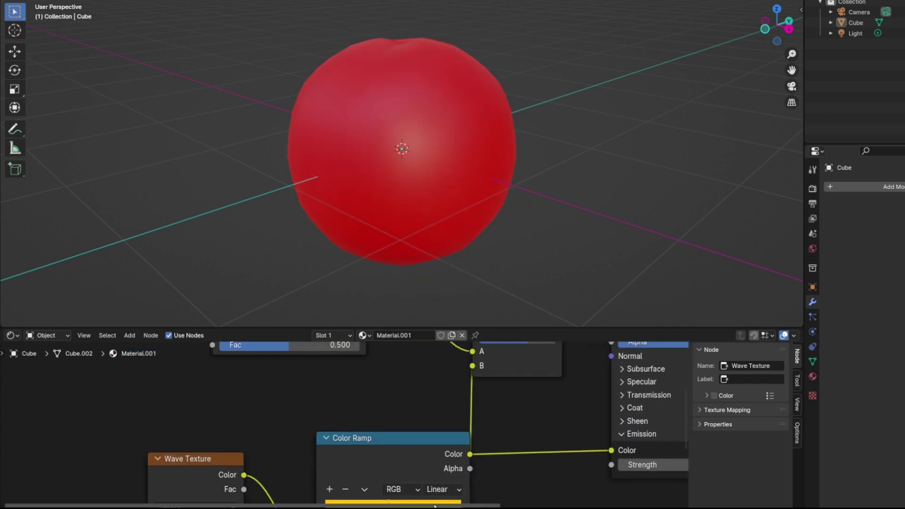
middle_click_drag(438, 507, 297, 446)
left_click(260, 473)
left_click_drag(275, 357, 241, 322)
left_click_drag(310, 282, 310, 383)
left_click_drag(250, 441, 314, 443)
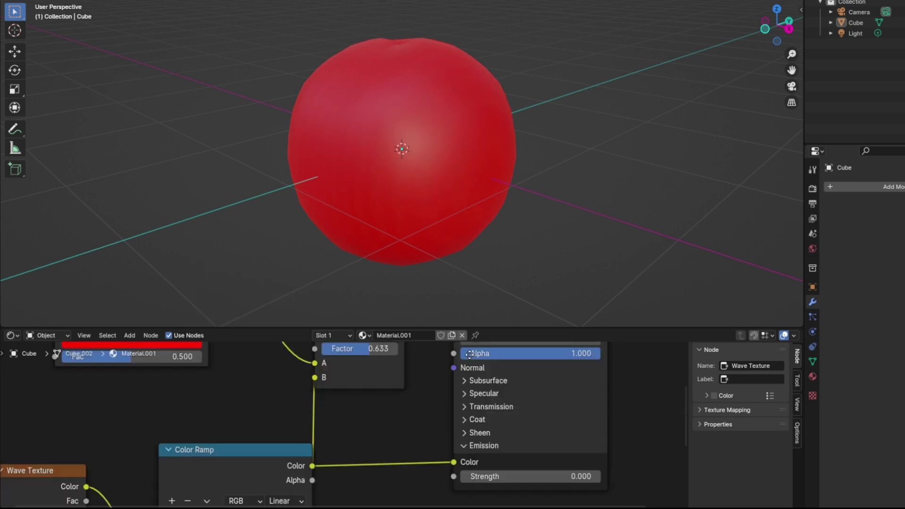
Step: Set the color blending node to Screen, adjust its Factor and turn the second Color Ramp's stop at 0.968 black
left_click(334, 425)
left_click_drag(312, 474, 347, 474)
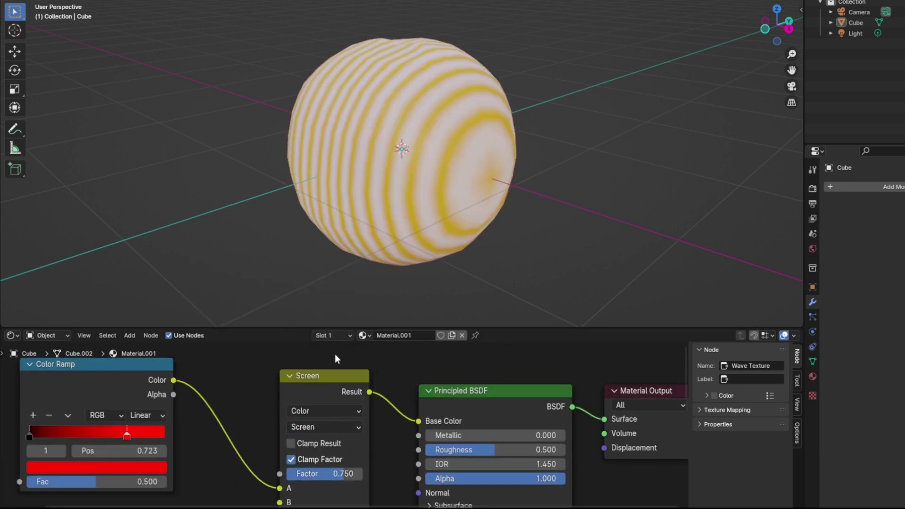
left_click_drag(347, 474, 326, 474)
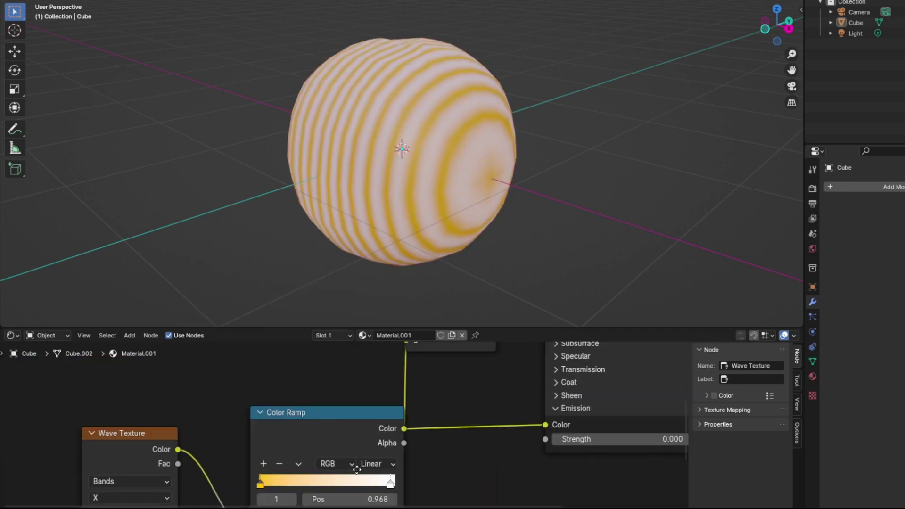
left_click(366, 417)
left_click_drag(391, 378, 390, 404)
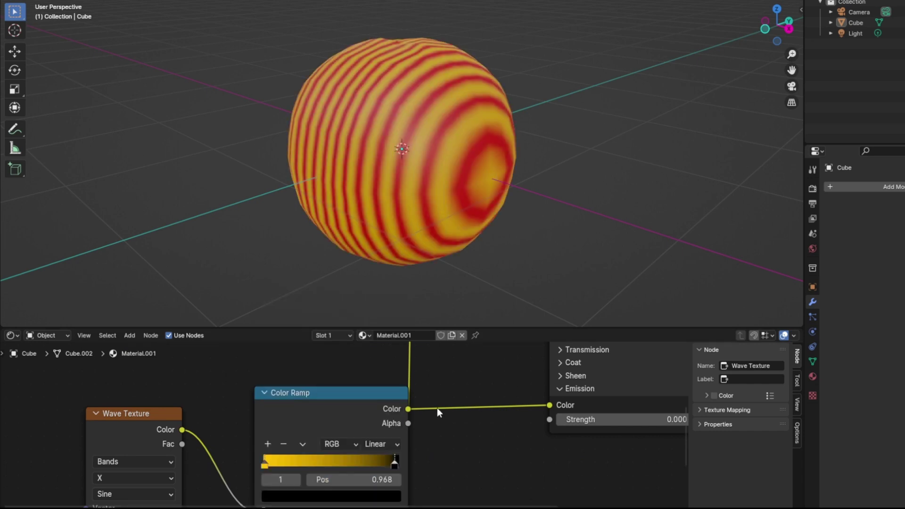
Step: Move the black stop of the Color Ramp fed by the Wave Texture to position 0.250
left_click_drag(393, 463, 289, 453)
middle_click_drag(588, 89, 637, 90)
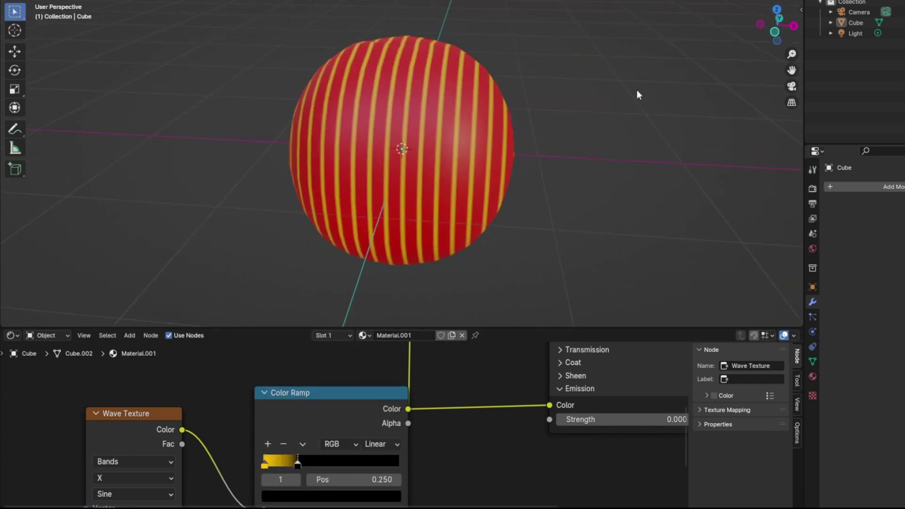
Step: Color the first Color Ramp's dark stop crimson with Hue 0.980, Saturation 1.000 and Value 0.220, and place it at position 0.068
middle_click_drag(403, 427, 383, 507)
left_click(141, 429)
left_click(152, 459)
left_click_drag(266, 364, 265, 311)
left_click_drag(215, 353, 220, 366)
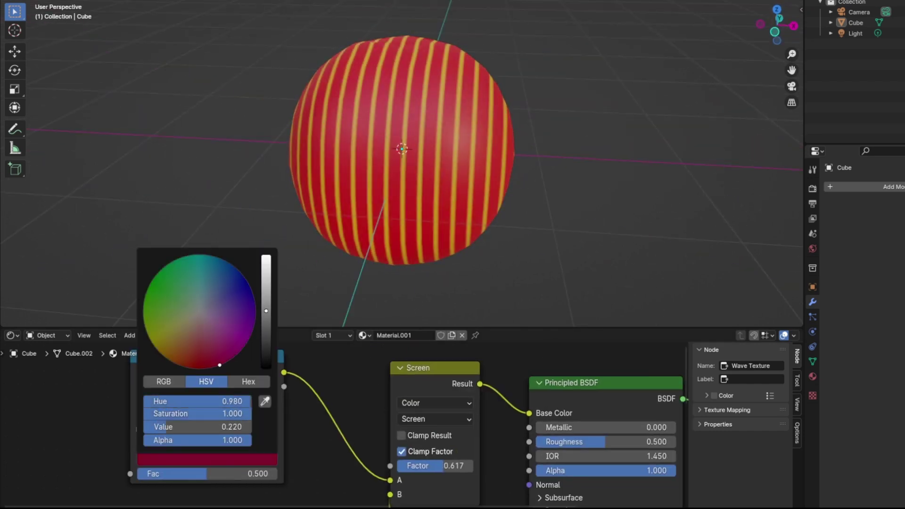
left_click(275, 428)
left_click_drag(150, 433, 151, 434)
middle_click_drag(598, 201, 561, 166)
scroll(561, 166, "down", 2)
scroll(313, 430, "down", 1)
Step: Set the Principled BSDF's Emission Strength to 0.100
middle_click_drag(313, 429, 290, 348)
left_click_drag(509, 489, 598, 491)
middle_click_drag(551, 98, 590, 137)
scroll(589, 137, "up", 3)
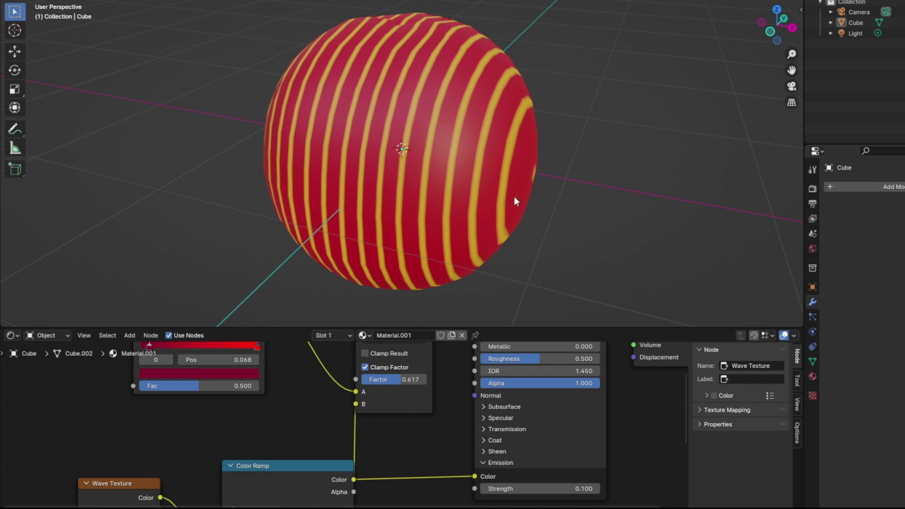
scroll(145, 455, "down", 1)
middle_click_drag(145, 456, 240, 334)
key("shift+a")
type("dot")
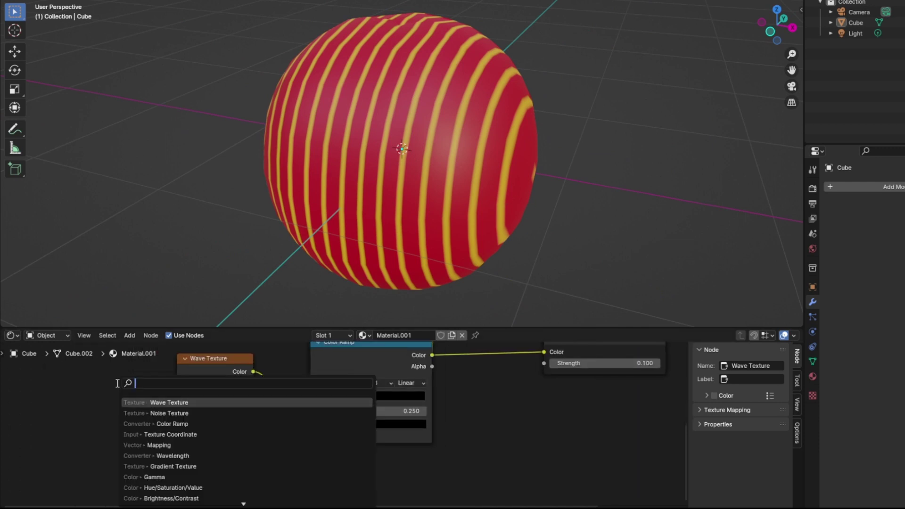
key("Escape")
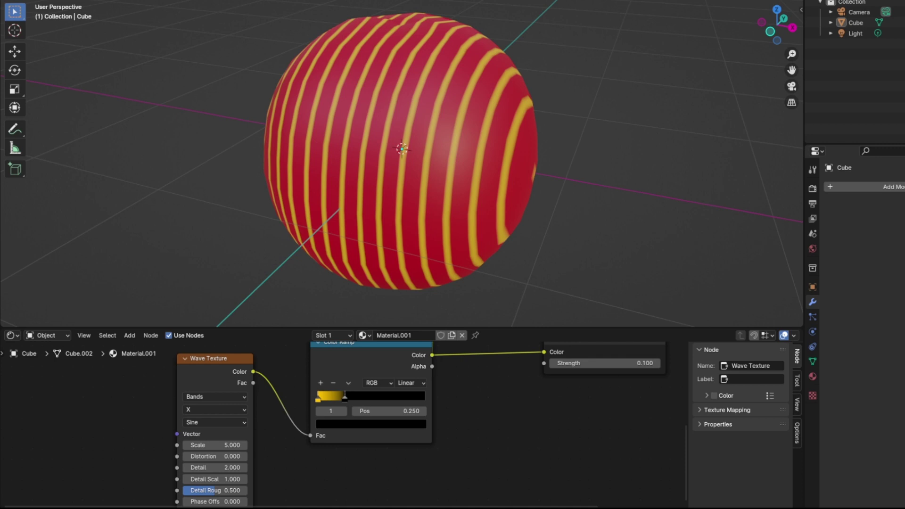
Step: Paste the rutyutyuu.PNG image texture, connect its Color to the yellow Color Ramp's Fac and delete the Wave Texture node
key("ctrl+v")
left_click_drag(196, 407, 309, 436)
right_click(232, 373)
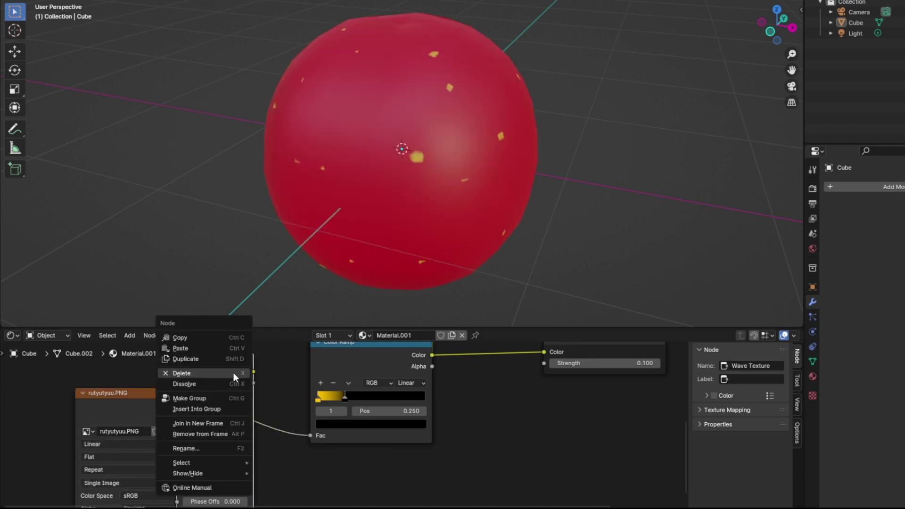
left_click(230, 374)
middle_click_drag(592, 87, 535, 85)
left_click(160, 419)
key("Home")
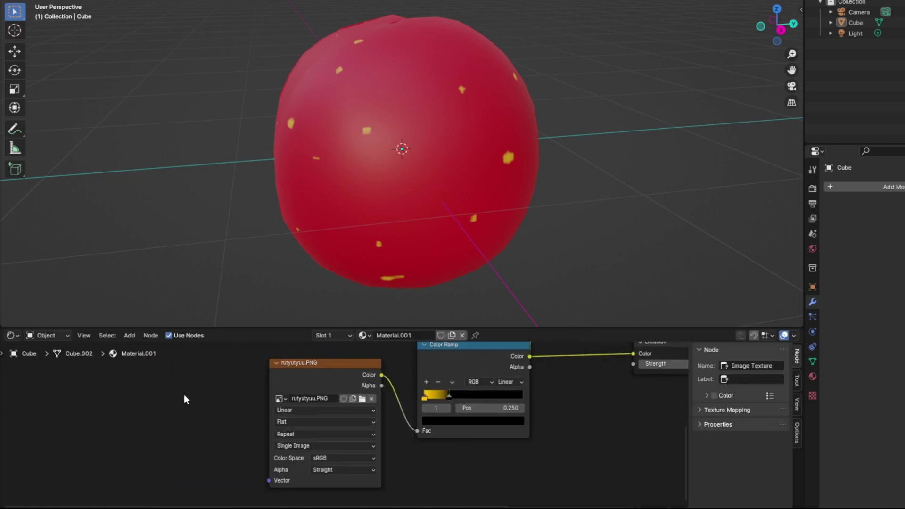
Step: Add a Texture Coordinate node and feed its UV output into the Vector input of a new Mapping node
key("shift+a")
left_click(132, 383)
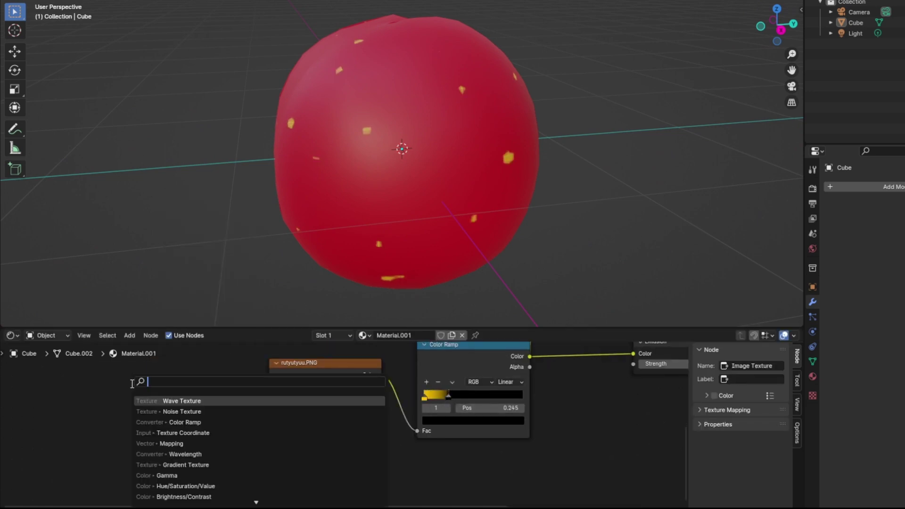
left_click(150, 433)
left_click_drag(149, 428, 171, 388)
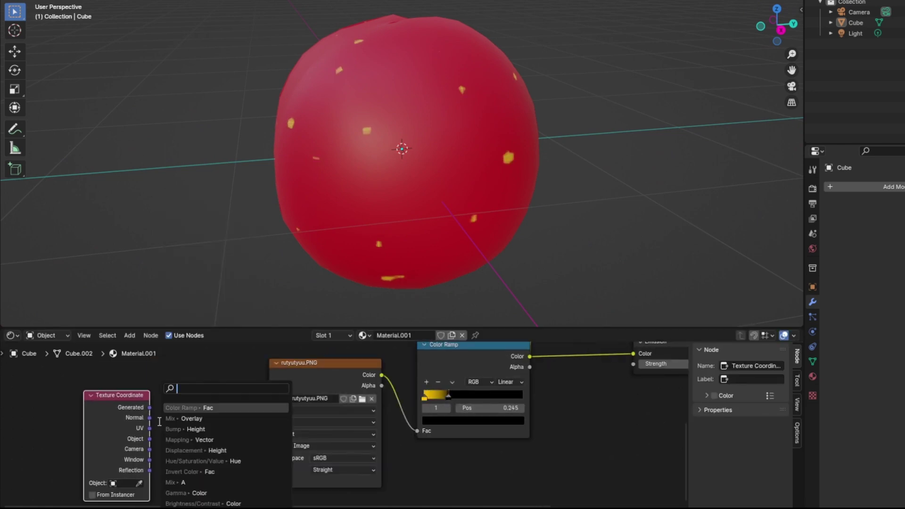
left_click(185, 440)
left_click(185, 439)
left_click(193, 422)
left_click(215, 421)
Step: Connect the Mapping node's Vector output to the image texture's Vector input and set the mapping type to Texture
left_click_drag(224, 410, 269, 480)
middle_click_drag(154, 450, 216, 397)
left_click_drag(177, 371, 117, 362)
left_click(267, 371)
left_click(262, 390)
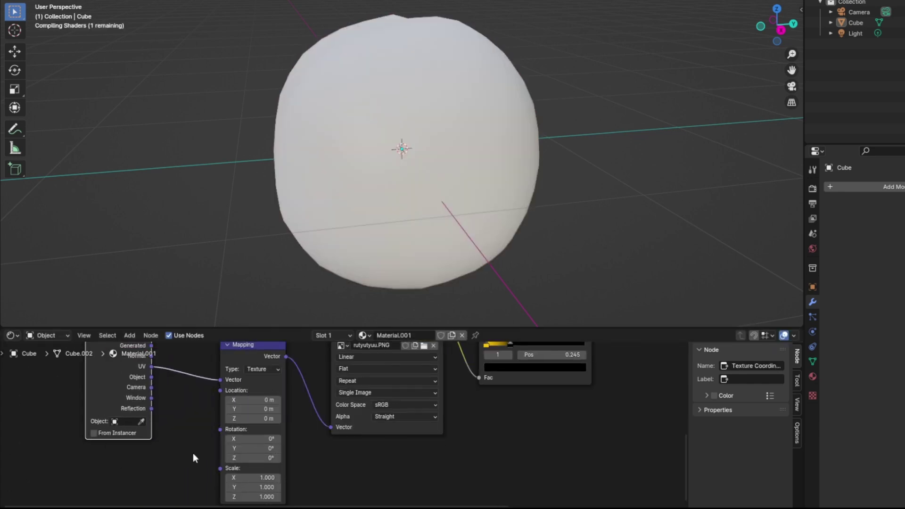
Step: Connect a new Value node to the Mapping node's Scale and set it to 0.100
middle_click_drag(187, 449, 224, 399)
left_click_drag(257, 418, 217, 425)
left_click(200, 428)
left_click(216, 437)
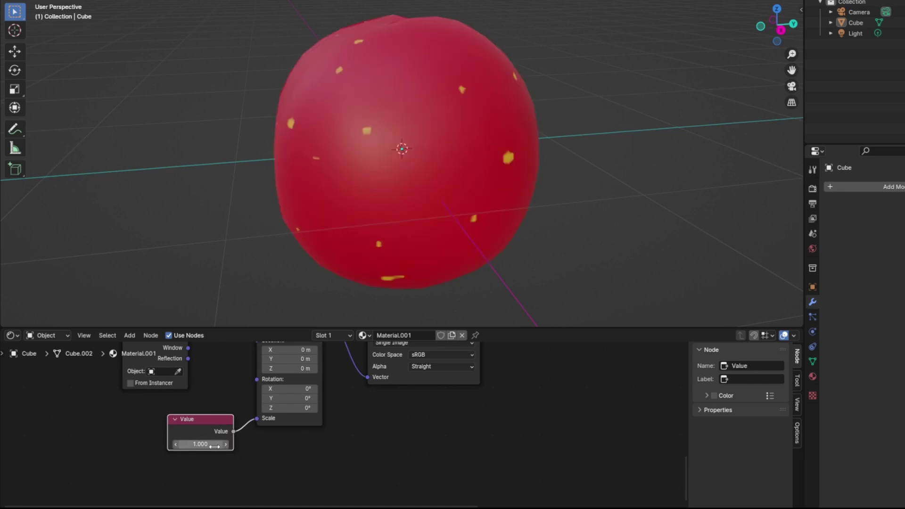
middle_click_drag(507, 118, 540, 111)
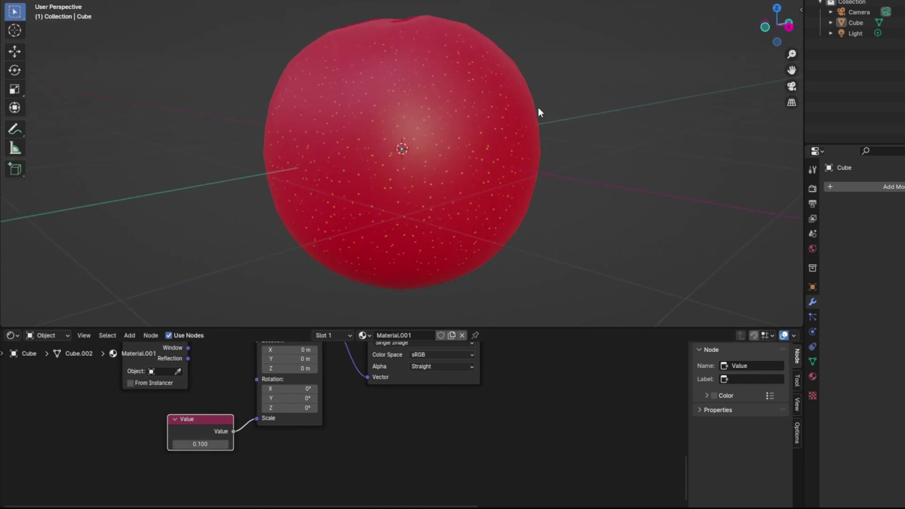
Step: Add an orange stop at position 0.125 between the yellow and black stops of the image texture's Color Ramp
middle_click_drag(424, 402, 338, 508)
left_click(447, 404)
left_click(468, 426)
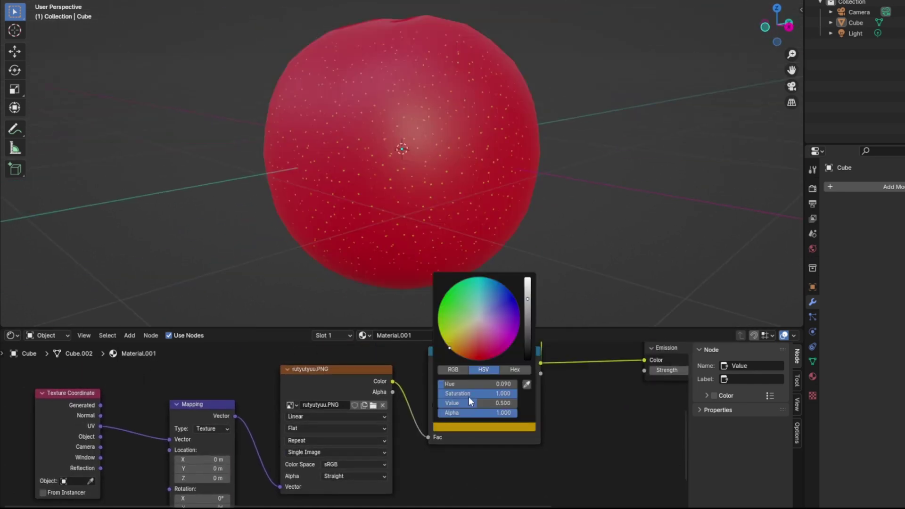
mouse_move(481, 84)
middle_mouse_down()
mouse_move(475, 54)
mouse_move(479, 96)
middle_mouse_up()
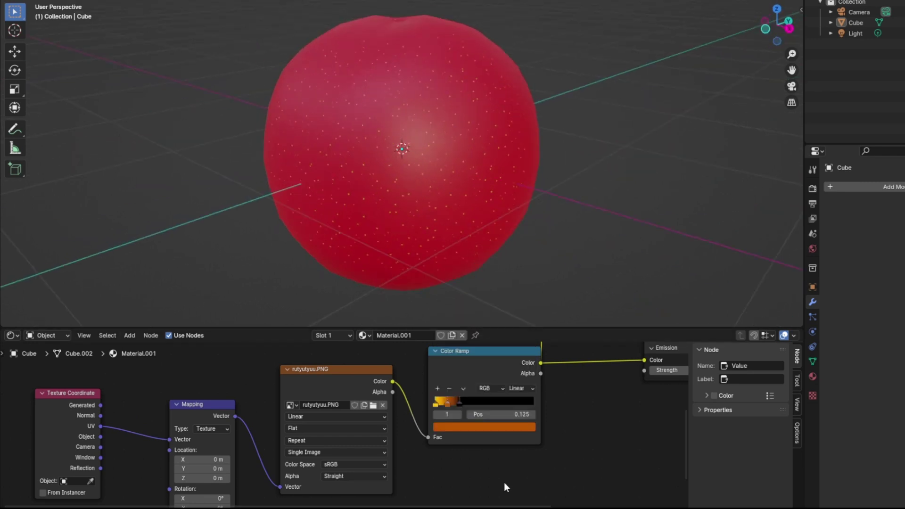
Step: Set the Principled BSDF's Emission Strength to 3.000
middle_click_drag(547, 427, 302, 453)
left_click_drag(448, 395, 450, 395)
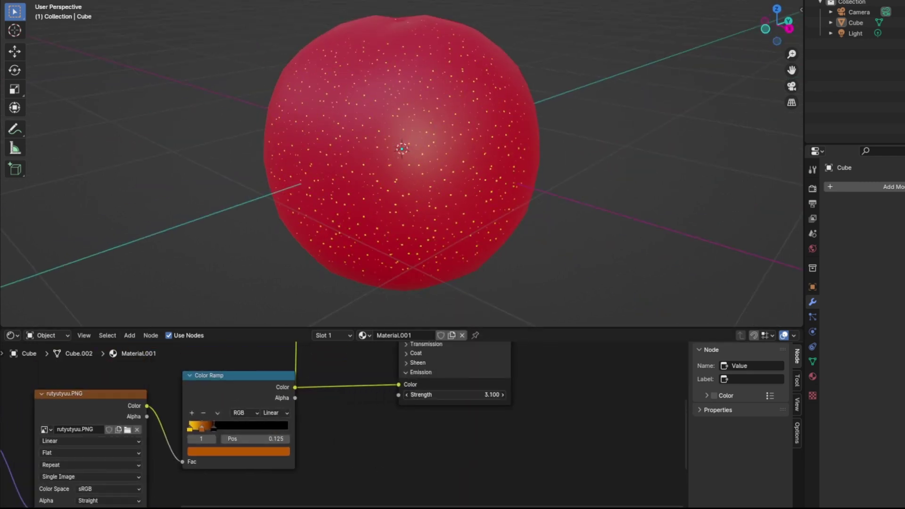
scroll(476, 146, "down", 1)
middle_click_drag(478, 145, 476, 128)
Step: Add a stop to the red Color Ramp and arrange its two dark stops at positions 0.000 and 0.141
middle_click_drag(341, 415, 418, 508)
left_click(245, 423)
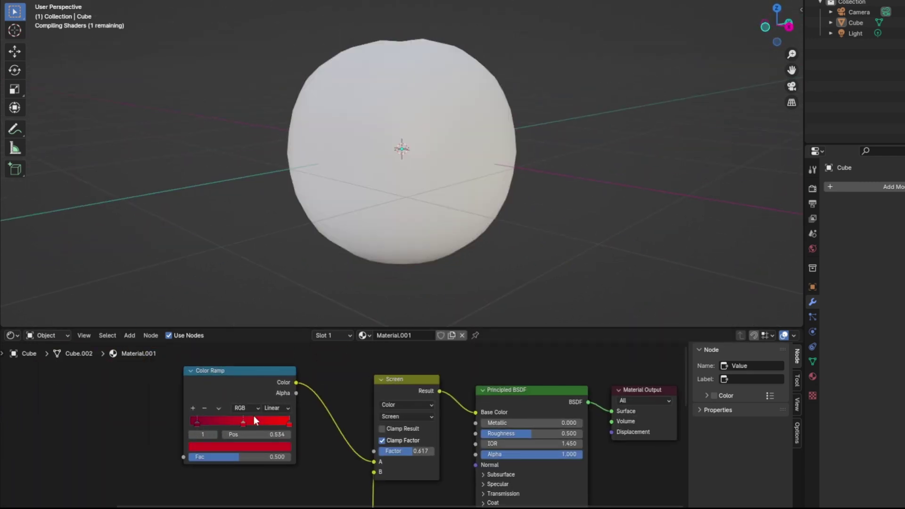
left_click_drag(253, 420, 143, 429)
left_click_drag(227, 427, 207, 443)
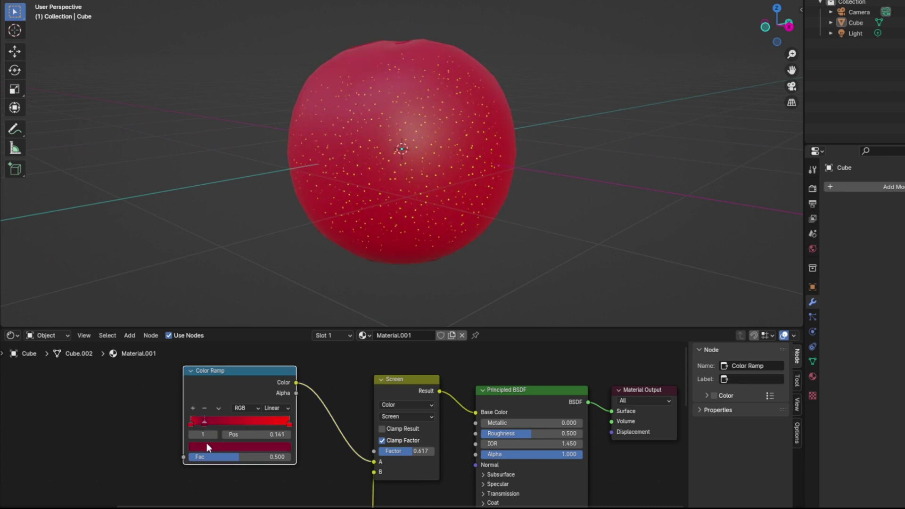
Step: Recolor the red Color Ramp's stop at position 0.000 to a very dark purplish red
left_click(191, 426)
left_click(240, 446)
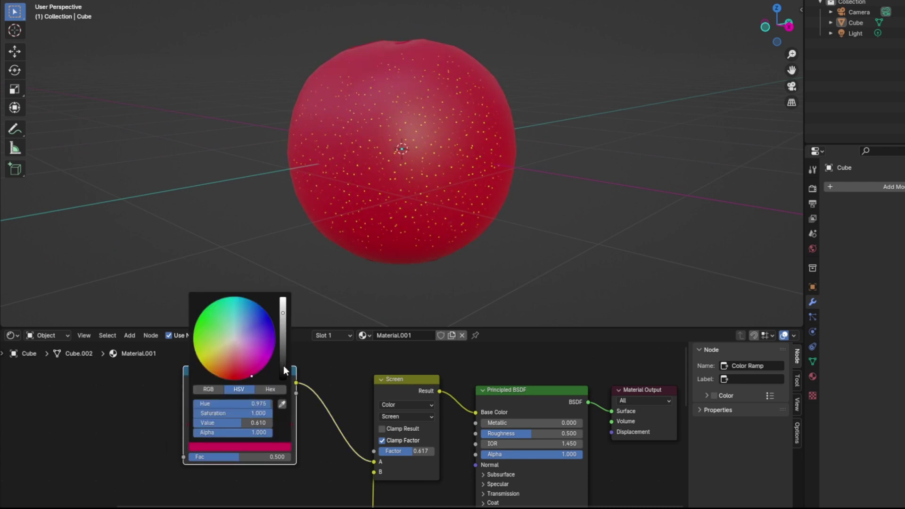
left_click_drag(283, 366, 284, 367)
mouse_move(531, 176)
middle_mouse_down()
mouse_move(304, 180)
mouse_move(346, 239)
mouse_move(521, 176)
middle_mouse_up()
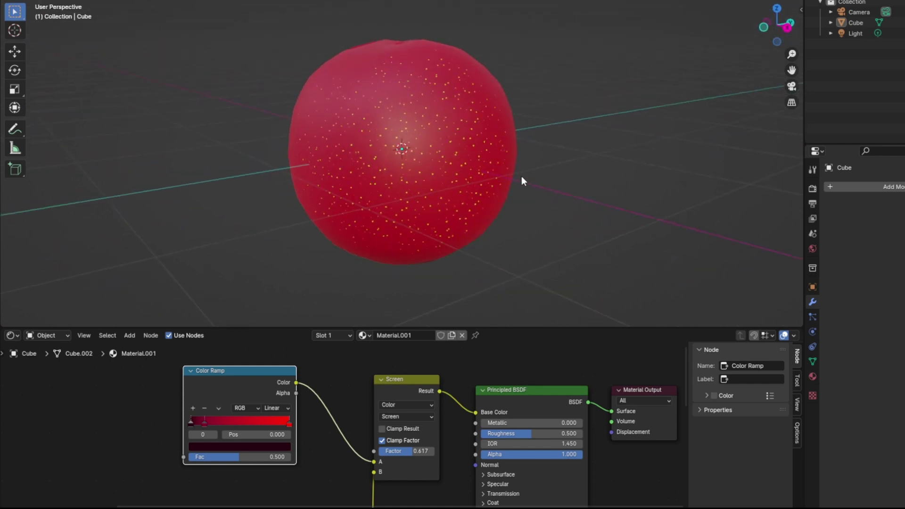
left_click(240, 446)
middle_click_drag(606, 185, 581, 174)
scroll(581, 175, "down", 1)
left_click(191, 425)
left_click(236, 446)
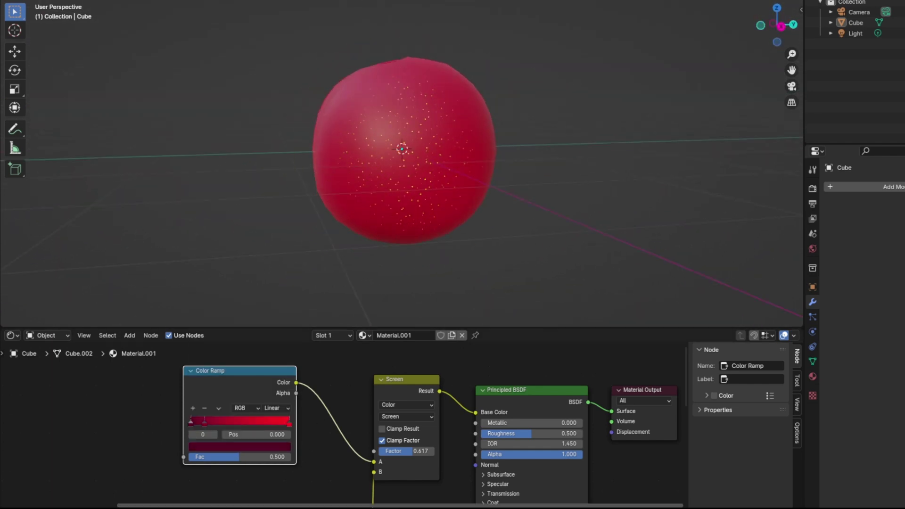
Step: Move the black stop of the image texture's Color Ramp to position 0.059 and reduce the Emission Strength to 0.800
middle_click_drag(373, 477, 454, 348)
middle_click_drag(526, 71, 482, 213)
scroll(482, 214, "up", 2)
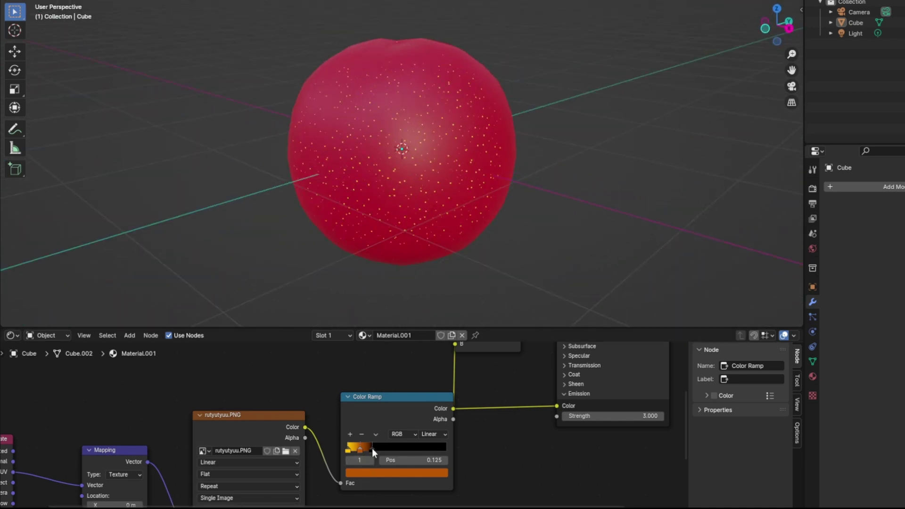
left_click_drag(372, 449, 349, 448)
middle_click_drag(599, 71, 415, 245)
middle_click_drag(446, 308, 535, 150)
scroll(535, 150, "up", 2)
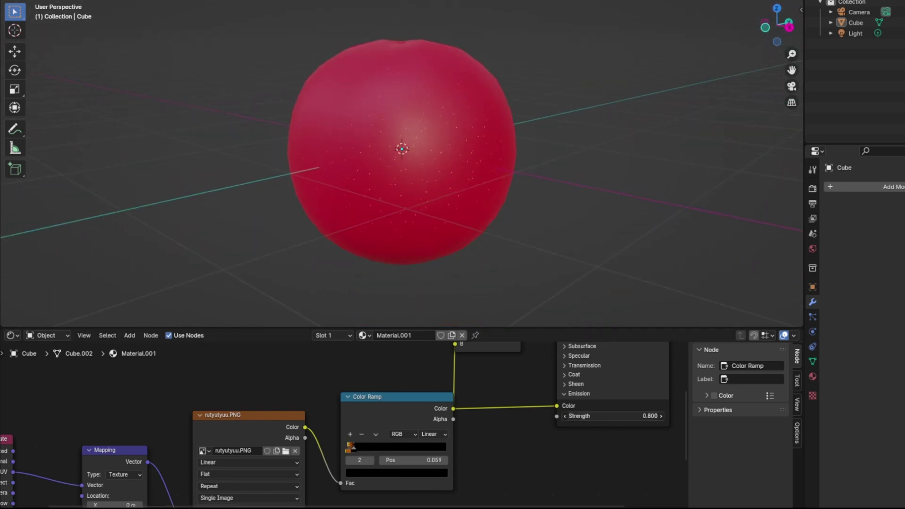
scroll(587, 226, "up", 2)
middle_click_drag(583, 186, 584, 214)
scroll(551, 165, "down", 2)
scroll(217, 495, "down", 2)
Step: Try the Clip extension mode on the rutyutyuu.PNG image texture and undo it
middle_click_drag(217, 495, 335, 434)
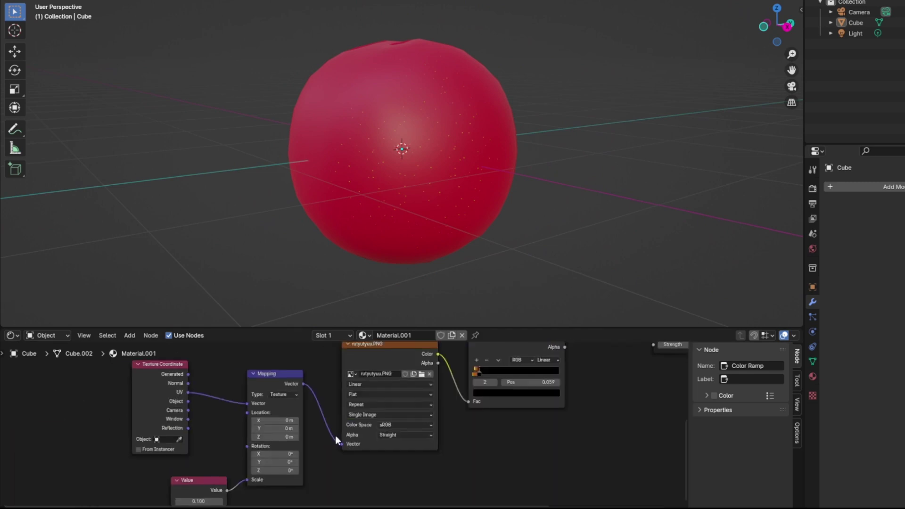
scroll(335, 435, "up", 4)
left_click(377, 392)
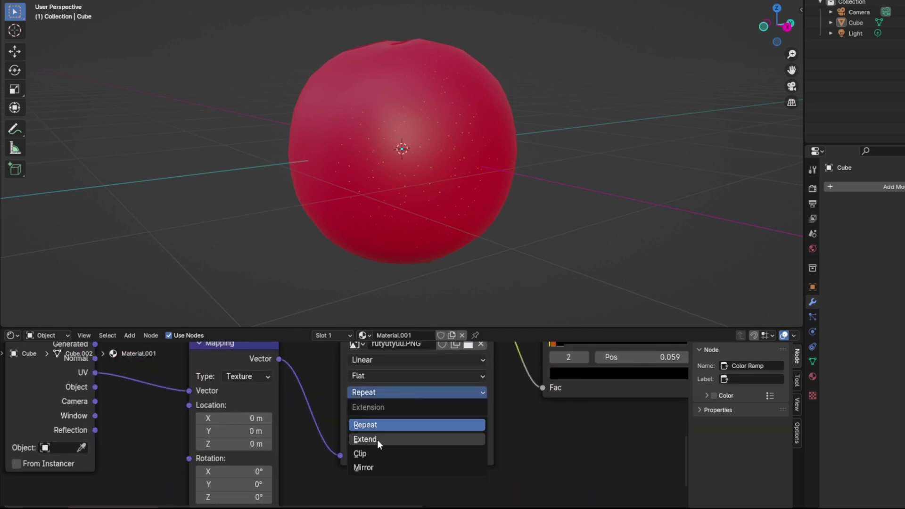
left_click(372, 453)
key("ctrl+z")
scroll(610, 134, "up", 2)
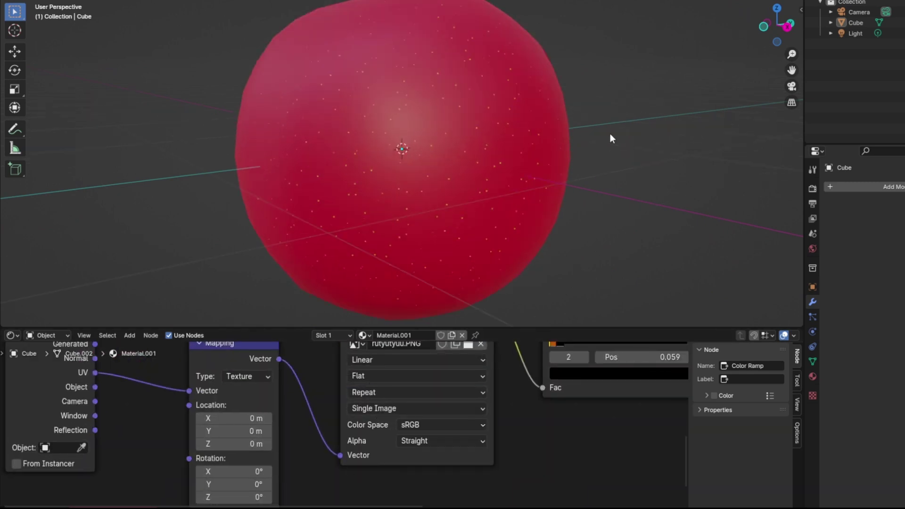
Step: Set the Principled BSDF's Roughness to 0.132
middle_click_drag(610, 134, 592, 231)
scroll(592, 231, "down", 2)
middle_click_drag(578, 388, 426, 447)
left_click_drag(518, 399, 467, 399)
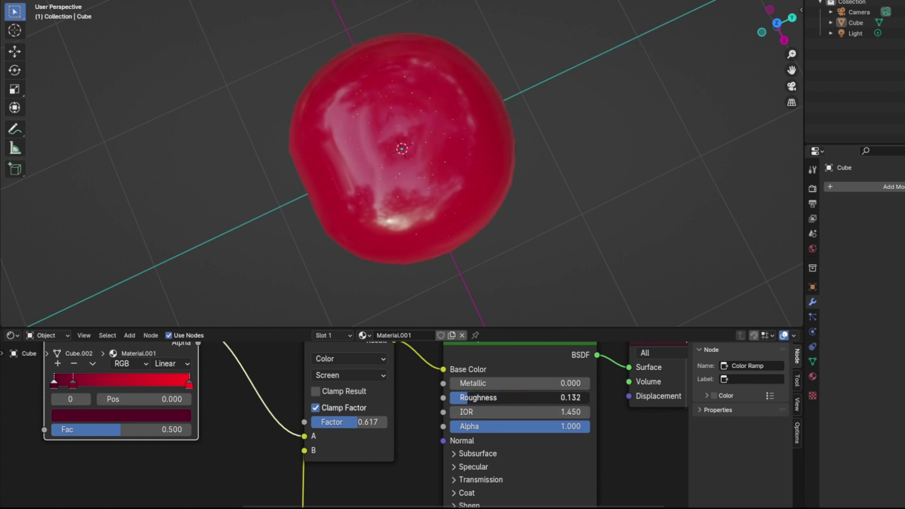
scroll(481, 118, "down", 2)
middle_click_drag(481, 118, 499, 44)
scroll(544, 115, "up", 3)
Step: Set the Principled BSDF's Metallic to 0.282 and preview the fruit in rendered shading
left_click_drag(463, 384, 489, 383)
scroll(506, 93, "down", 2)
mouse_move(506, 93)
middle_mouse_down()
mouse_move(521, 111)
mouse_move(501, 101)
mouse_move(491, 119)
middle_mouse_up()
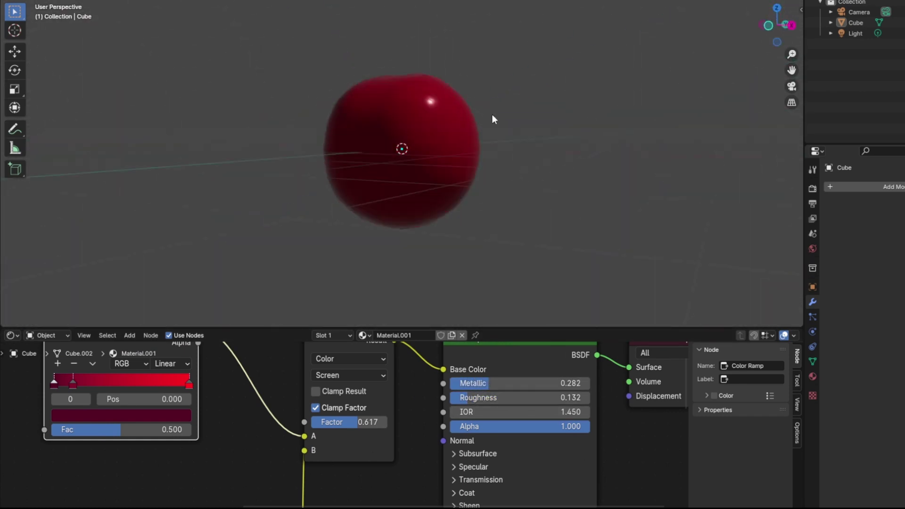
Step: Switch the render engine to Cycles and inspect the fruit in the rendered view
left_click(815, 190)
left_click(897, 188)
left_click(900, 222)
scroll(585, 85, "up", 2)
middle_click_drag(585, 85, 547, 110)
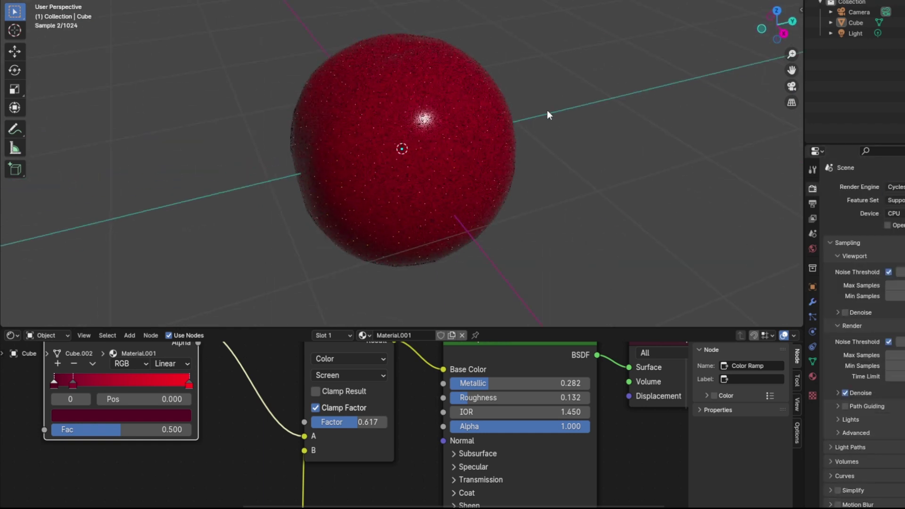
Step: Move the light by -1.687 m in X, -0.75141 m in Y and -3.4337 m in Z
scroll(658, 106, "down", 3)
scroll(658, 106, "down", 3)
middle_click_drag(623, 83, 503, 52)
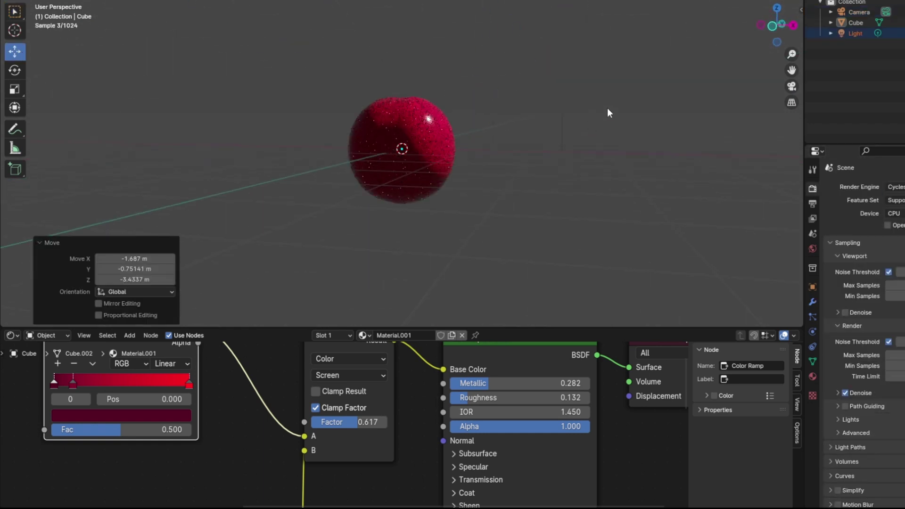
scroll(607, 108, "up", 3)
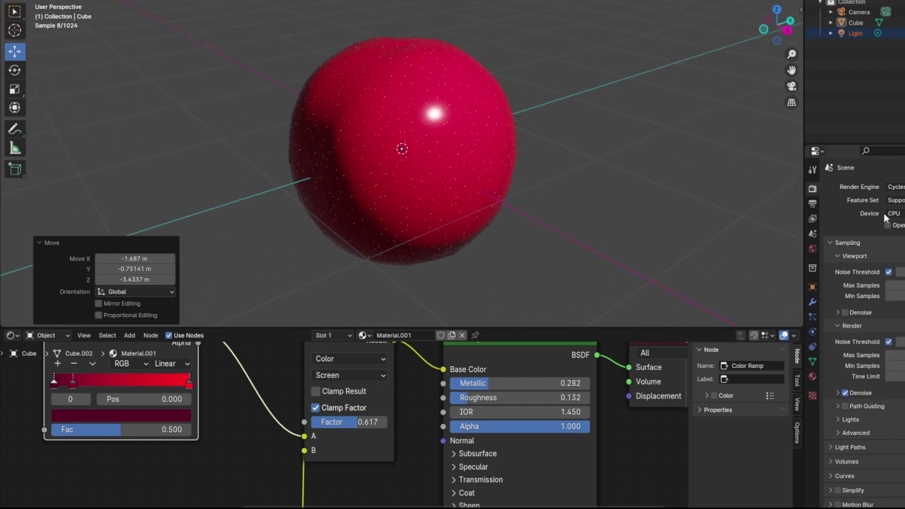
Step: Switch the render engine back to EEVEE
left_click(896, 199)
middle_click_drag(398, 85, 413, 83)
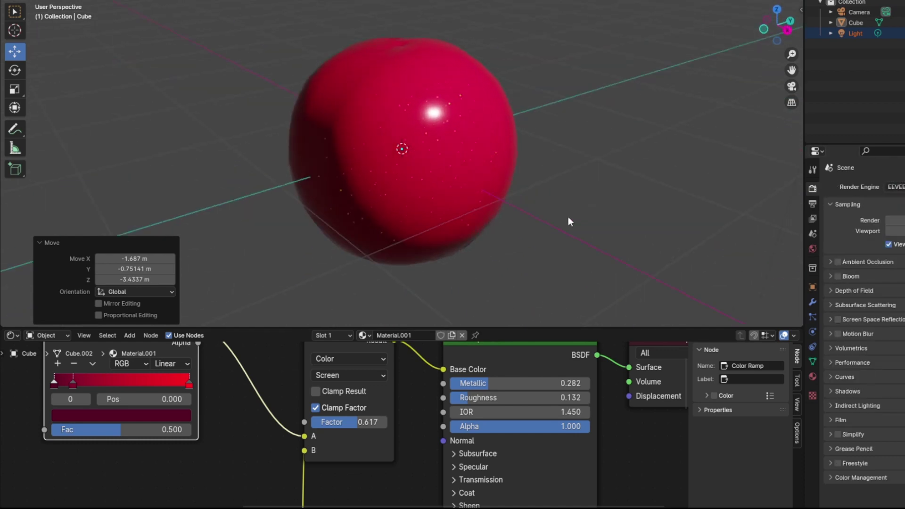
Step: Set the Principled BSDF's Metallic to 0.114, IOR to 1.350 and Roughness to 0.177, and return to material preview shading
left_click_drag(486, 383, 462, 384)
mouse_move(489, 413)
left_mouse_down()
mouse_move(468, 414)
mouse_move(485, 414)
left_mouse_up()
mouse_move(508, 149)
middle_mouse_down()
mouse_move(547, 217)
mouse_move(550, 143)
middle_mouse_up()
left_click(773, 0)
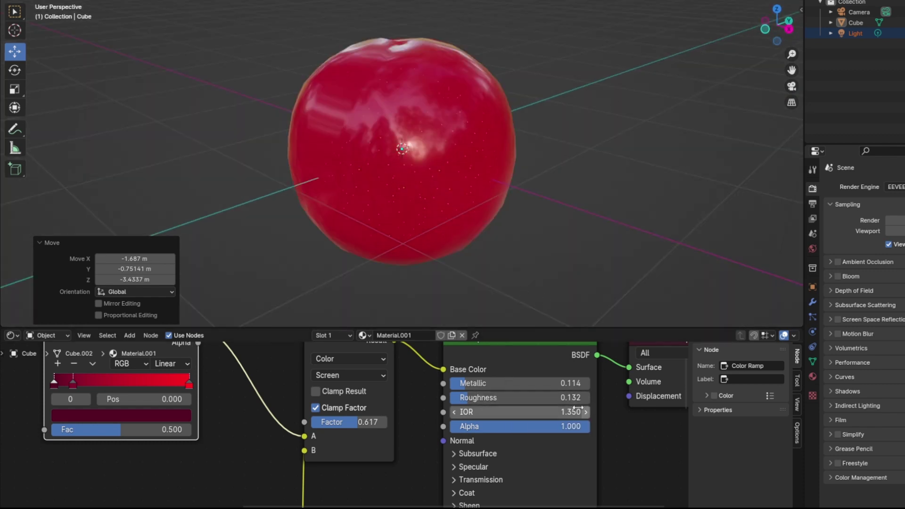
left_click_drag(578, 398, 599, 399)
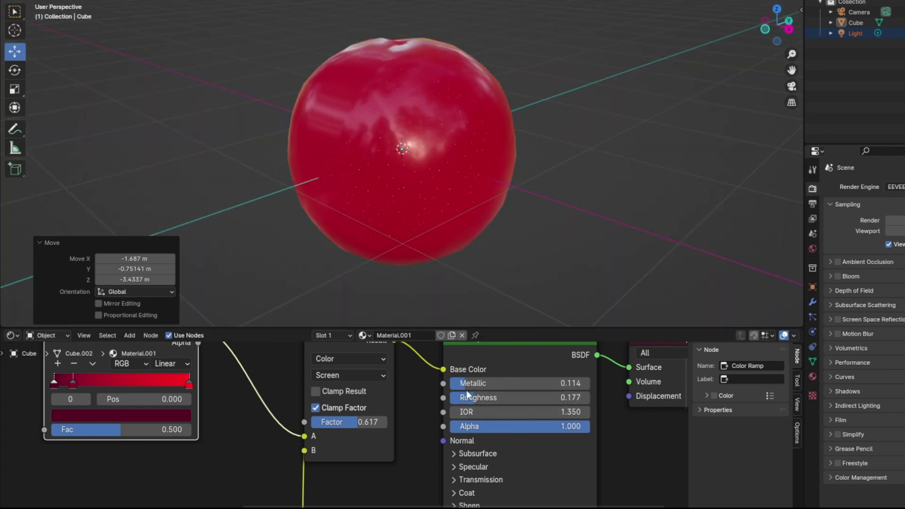
Step: Try higher Metallic values on the Principled BSDF and settle on 0.309
left_click_drag(485, 384, 484, 383)
mouse_move(589, 180)
middle_mouse_down()
mouse_move(439, 135)
mouse_move(593, 167)
middle_mouse_up()
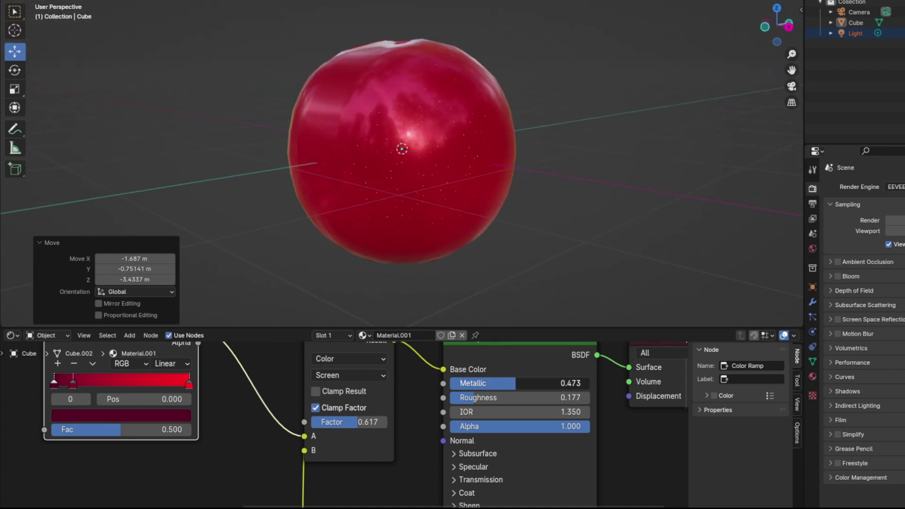
left_click_drag(509, 383, 521, 383)
middle_click_drag(507, 106, 532, 97)
left_click_drag(521, 383, 498, 384)
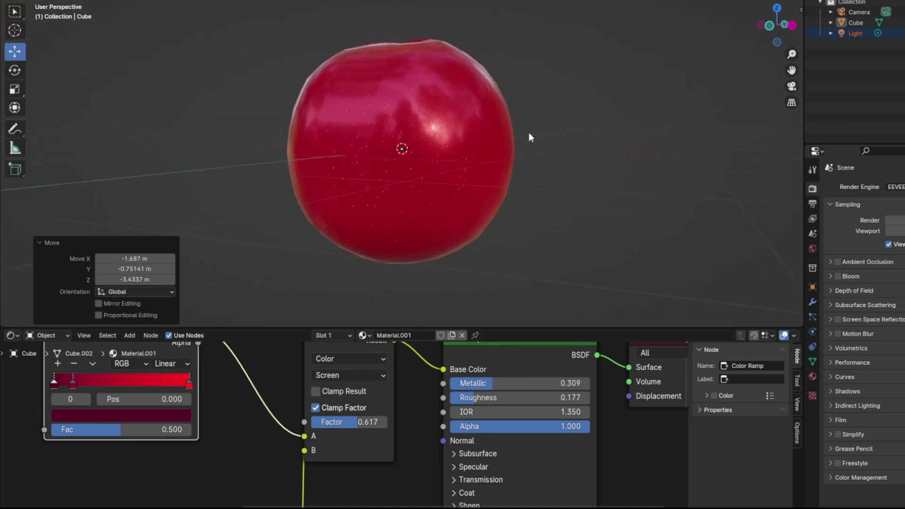
Step: In Edit Mode, pick a vertical path of vertices on the fruit's front and push it inward to form a groove
middle_click_drag(529, 137, 340, 155)
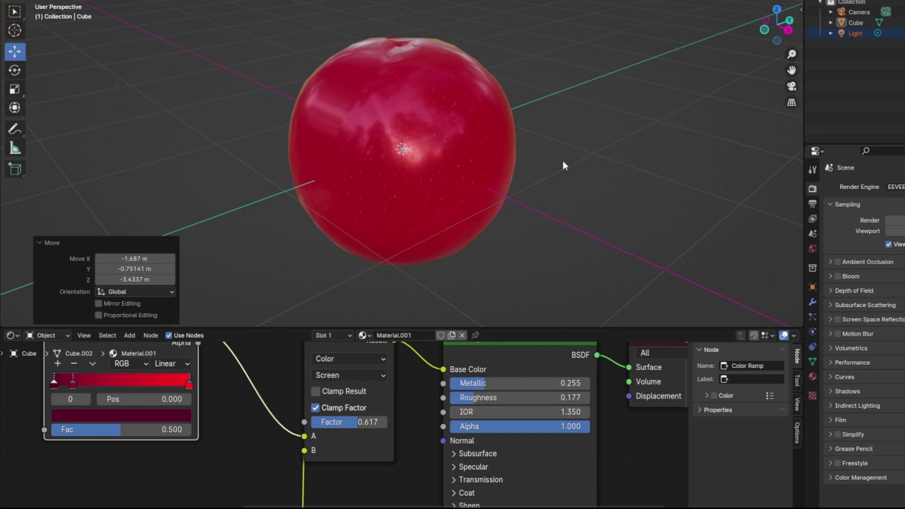
middle_click_drag(564, 162, 631, 192)
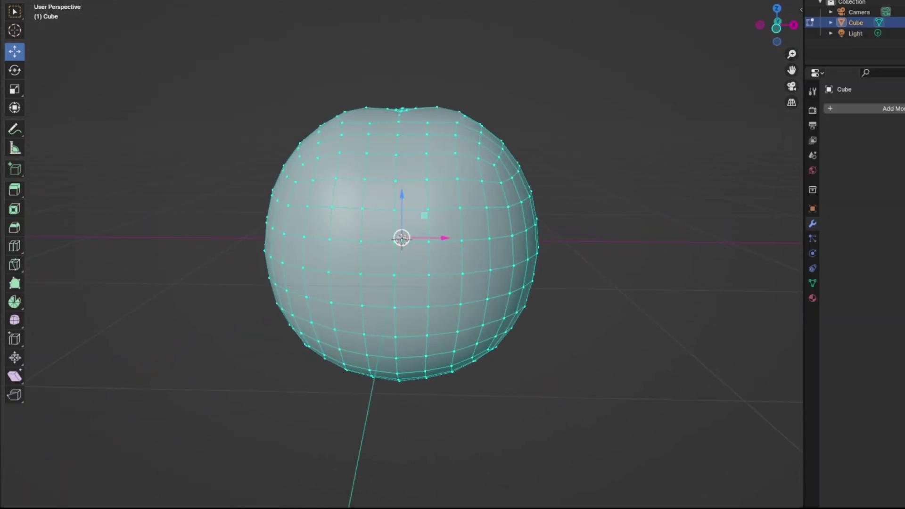
left_click(396, 307)
middle_click_drag(396, 302, 397, 359)
left_click(401, 164, "ctrl")
middle_click_drag(415, 228, 319, 176)
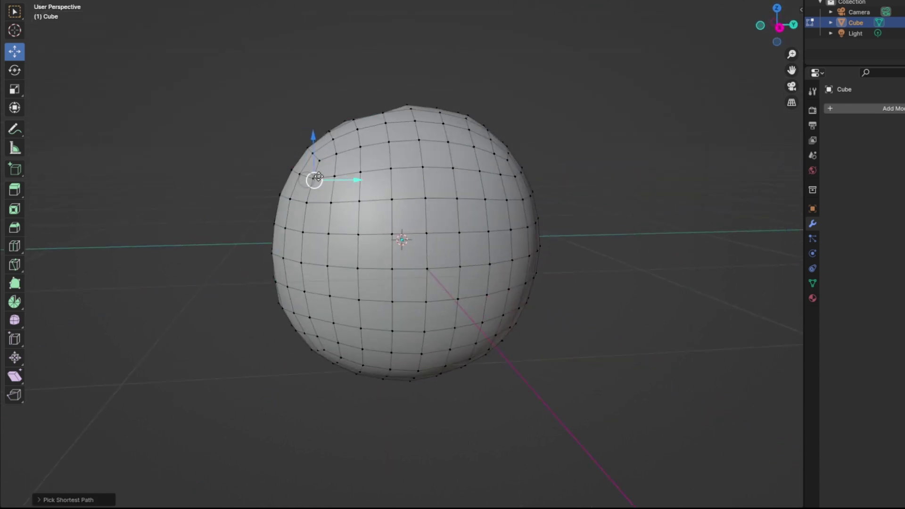
left_click_drag(319, 176, 320, 177)
middle_click_drag(326, 170, 307, 214)
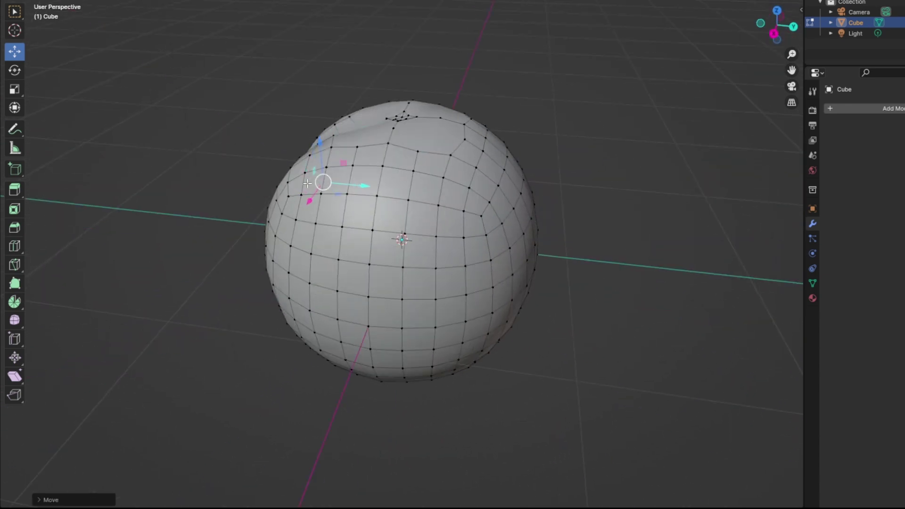
middle_click_drag(307, 183, 431, 175)
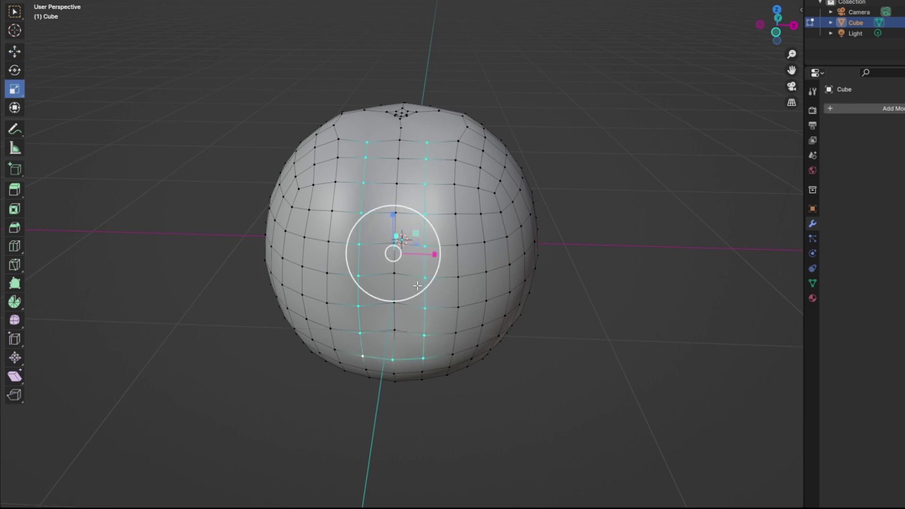
Step: Scale the vertex columns flanking the groove closer together along X and push them slightly inward
left_click_drag(435, 254, 421, 254)
middle_click_drag(417, 252, 302, 219)
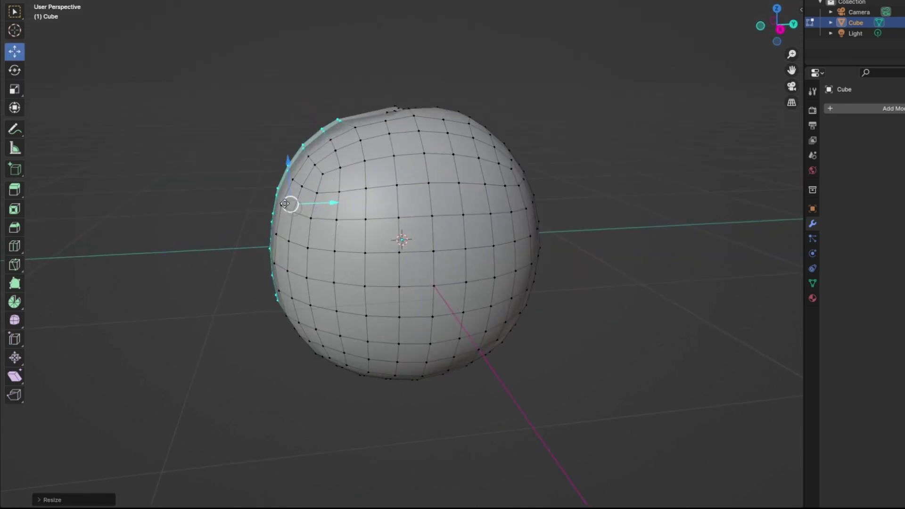
left_click_drag(285, 204, 289, 203)
middle_click_drag(292, 204, 420, 201)
Step: Merge the vertices at the groove's lower end at their center and move the merged point slightly inward
left_click_drag(369, 331, 434, 346)
key("m")
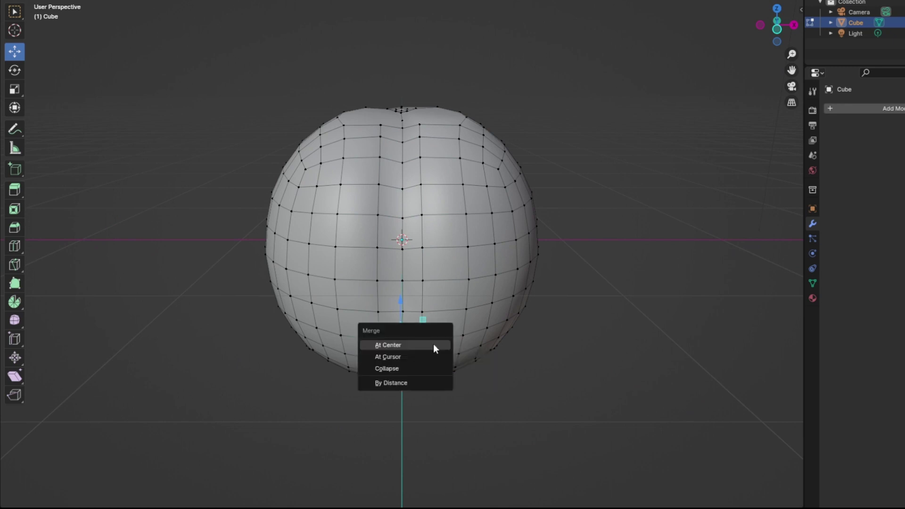
left_click(434, 347)
middle_click_drag(396, 341, 307, 306)
scroll(299, 305, "up", 1)
left_click_drag(287, 303, 294, 304)
middle_click_drag(293, 303, 323, 305)
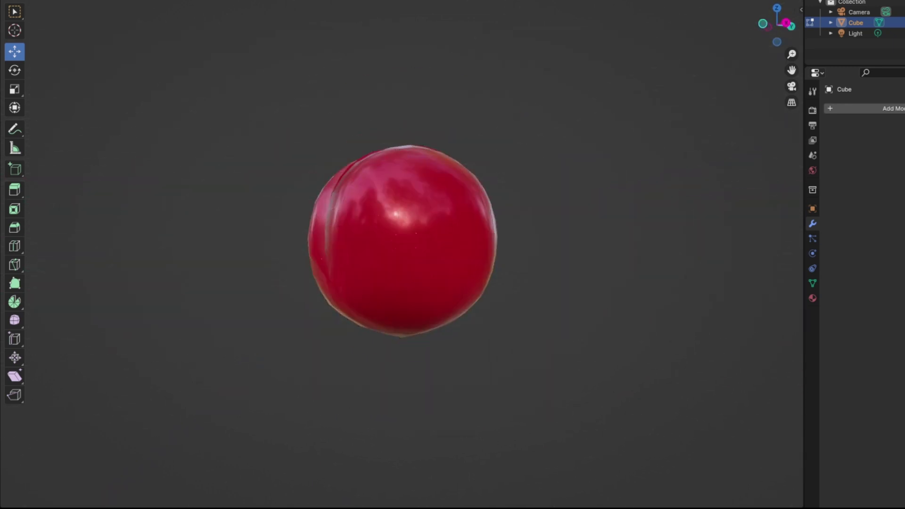
Step: Scale the groove's side vertices along X, narrowing its lower part and slightly widening its upper part
scroll(338, 219, "up", 3)
middle_click_drag(337, 218, 299, 215)
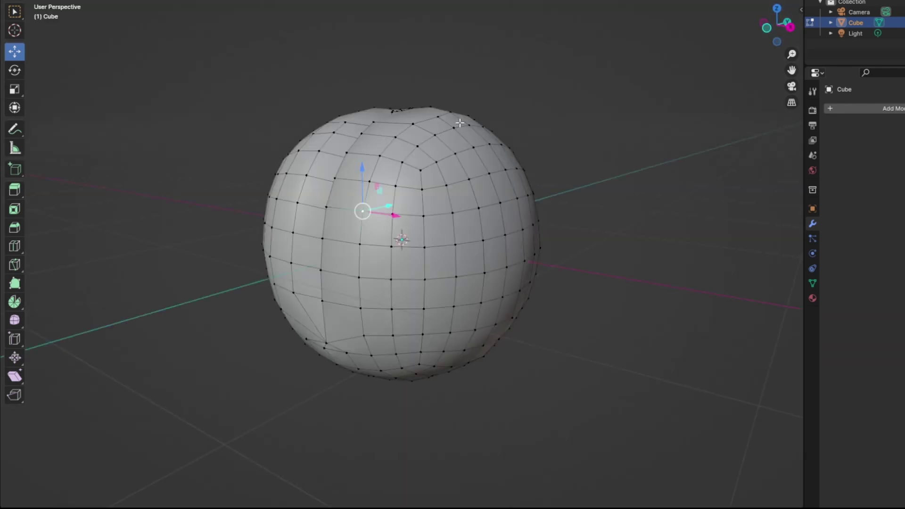
middle_click_drag(330, 113, 393, 137)
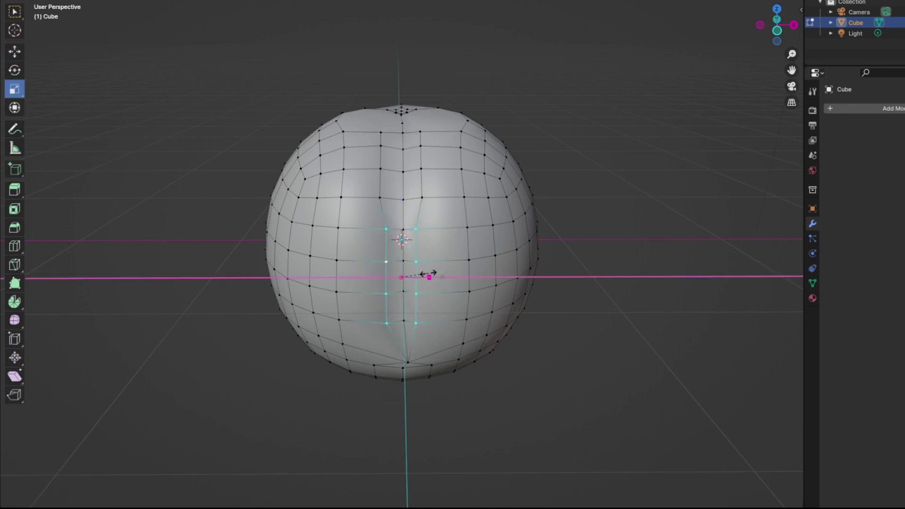
left_click(426, 276)
left_click(389, 228)
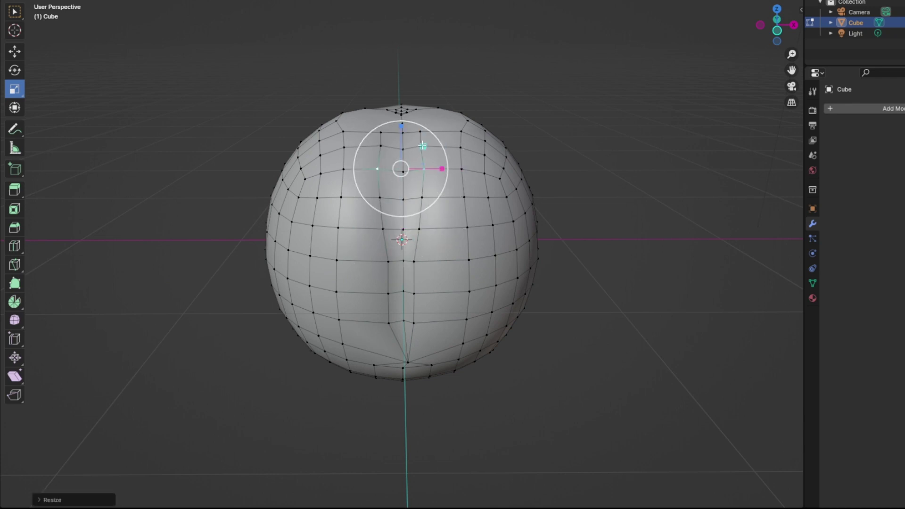
left_click(422, 145)
left_click(381, 133)
left_click_drag(448, 133, 460, 135)
Step: Pick a vertex path along the groove and pull it slightly outward with the Move tool
middle_click_drag(540, 191, 530, 174)
left_click(18, 252)
left_click(348, 210)
left_click(15, 51)
left_click(212, 255)
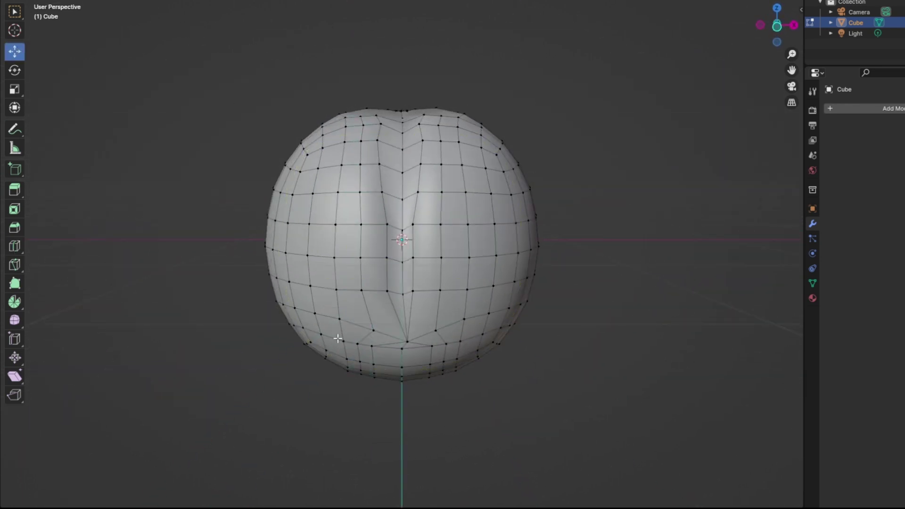
left_click(440, 115, "ctrl")
middle_click_drag(440, 115, 354, 141)
left_click_drag(342, 202, 336, 203)
middle_click_drag(336, 203, 408, 163)
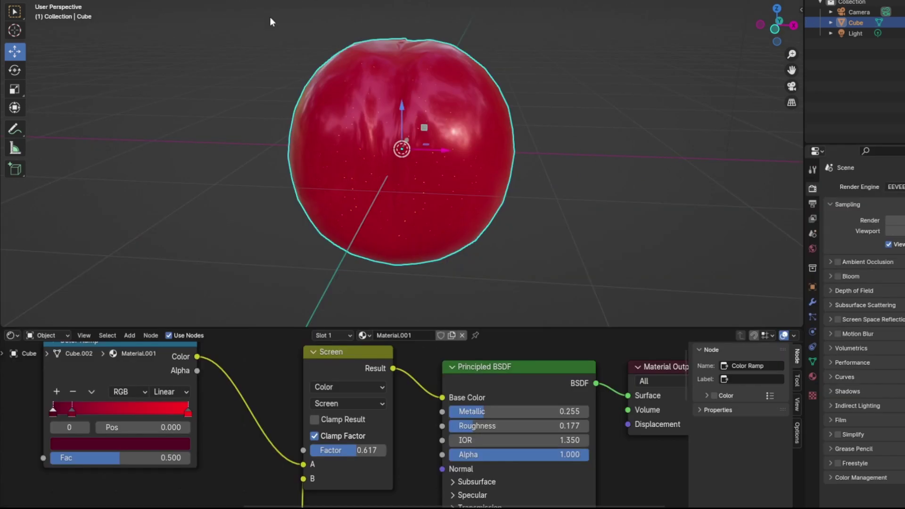
Step: In Sculpt Mode, reshape the fruit with the Grab brush so its lower half tapers
middle_click_drag(556, 51, 414, 100)
left_click(414, 99)
right_click(414, 100)
left_click(412, 97)
scroll(503, 122, "down", 2)
middle_click_drag(503, 122, 552, 127)
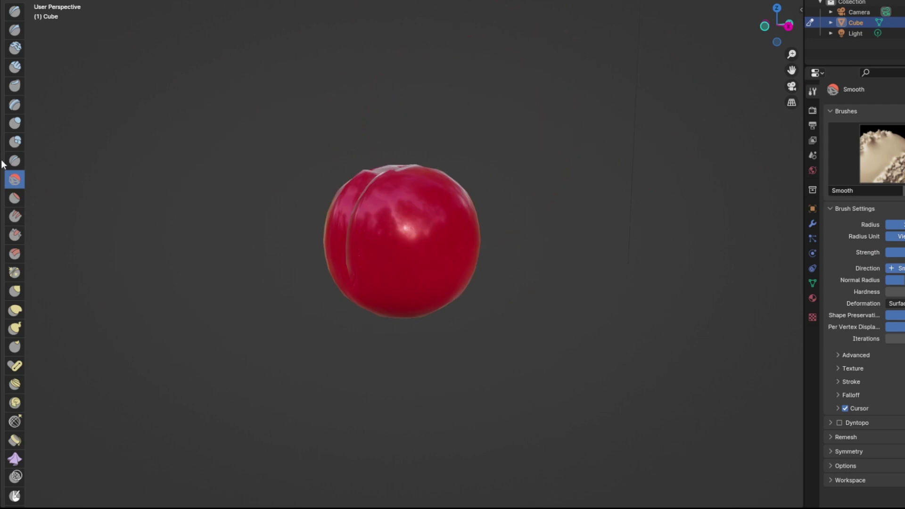
left_click(14, 291)
scroll(630, 271, "up", 2)
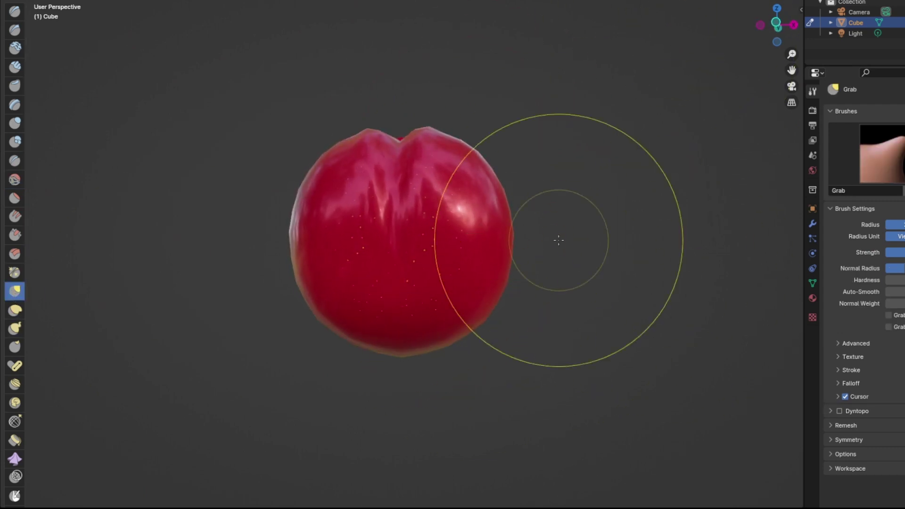
middle_click_drag(454, 313, 425, 293)
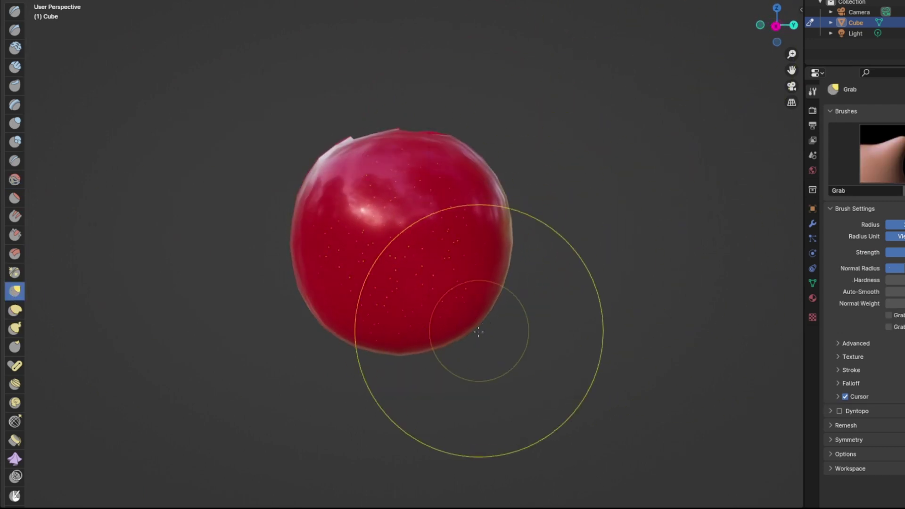
mouse_move(479, 333)
middle_mouse_down()
mouse_move(558, 236)
mouse_move(490, 299)
mouse_move(546, 243)
mouse_move(718, 276)
mouse_move(624, 254)
middle_mouse_up()
scroll(624, 254, "up", 2)
scroll(590, 168, "down", 3)
mouse_move(588, 166)
middle_mouse_down()
mouse_move(542, 141)
mouse_move(524, 246)
mouse_move(578, 250)
middle_mouse_up()
Step: Soften the fruit's top and groove using the Smooth brush with a reduced radius
left_click(15, 181)
middle_click_drag(216, 226, 260, 190)
right_click(261, 190)
left_click_drag(261, 189, 235, 189)
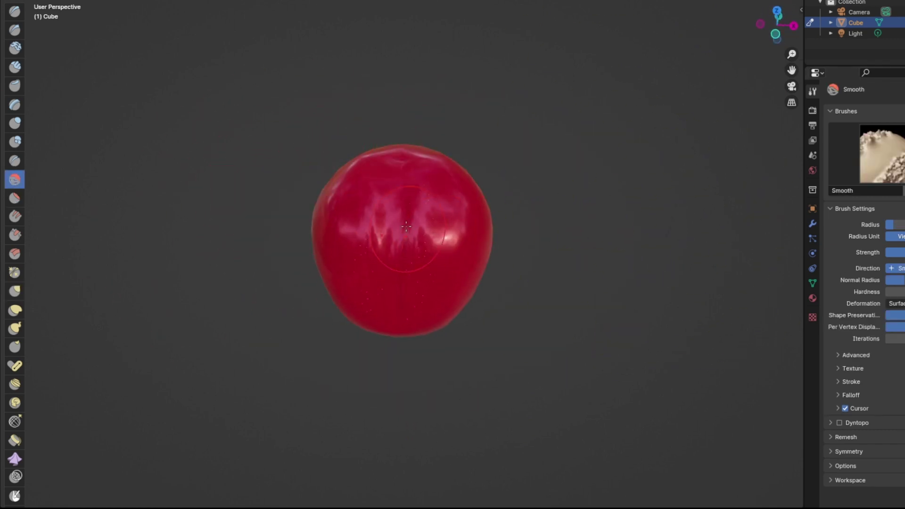
mouse_move(407, 227)
middle_mouse_down()
mouse_move(415, 222)
mouse_move(370, 203)
middle_mouse_up()
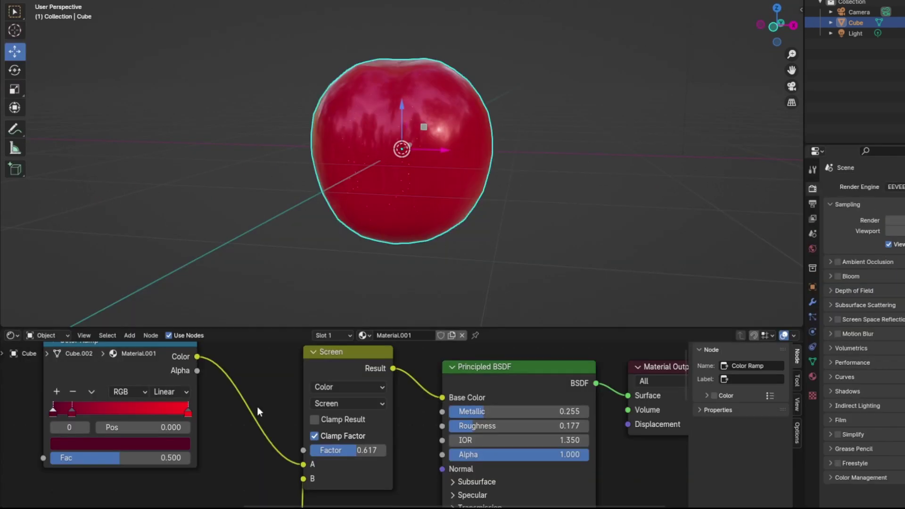
Step: Try a Gamma node with a value of 0.1 between the Color Ramp and the Screen mix node
key("Home")
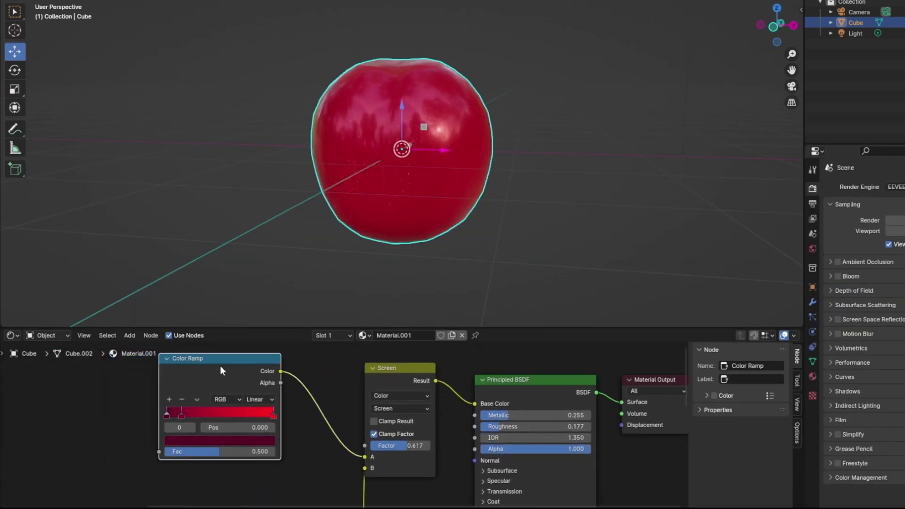
left_click_drag(220, 367, 115, 389)
left_click_drag(175, 395, 210, 395)
type("gam")
left_click(272, 415)
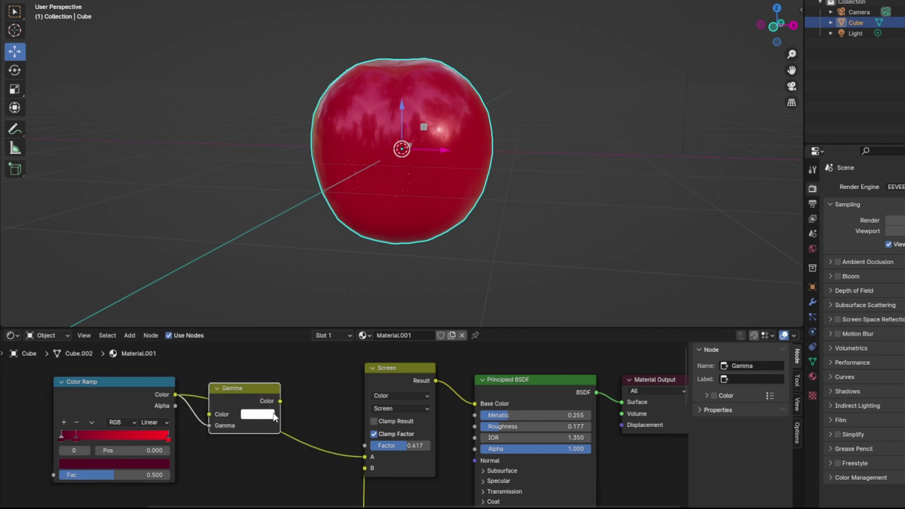
left_click_drag(355, 455, 357, 456)
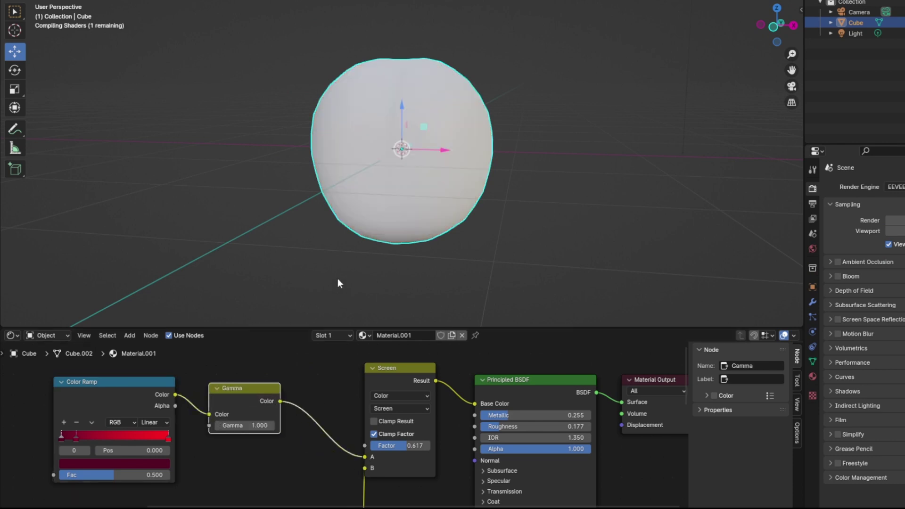
left_click(245, 425)
type("0.1")
key("Return")
left_click_drag(197, 442, 197, 441)
left_click_drag(175, 394, 193, 432)
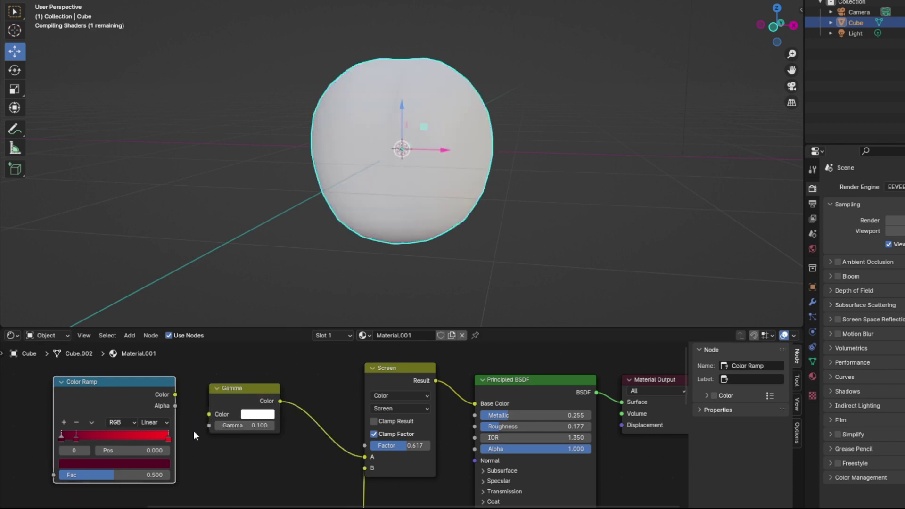
Step: Try a Brightness/Contrast node with Bright -0.200 and Contrast 1.900 after the Color Ramp, and remove the trial nodes
left_click(174, 395)
left_click_drag(175, 395, 188, 415)
type("br")
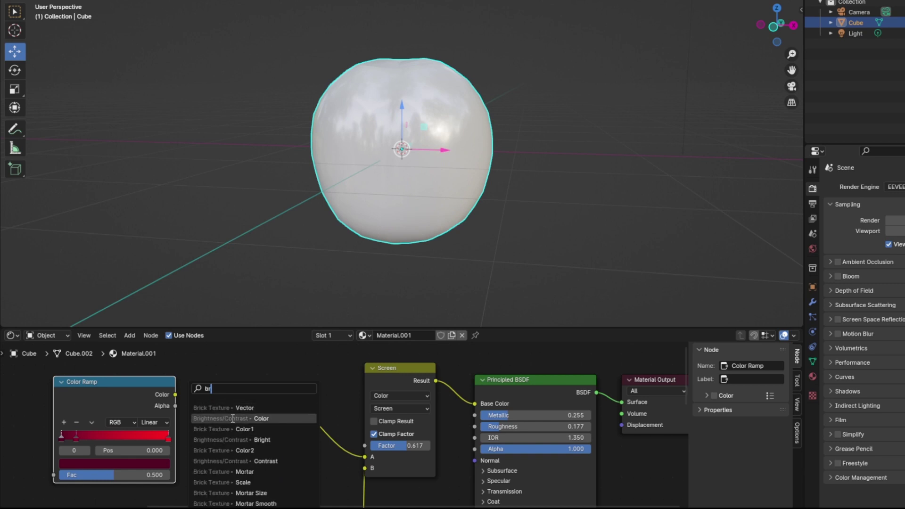
left_click(222, 420)
left_click(236, 415)
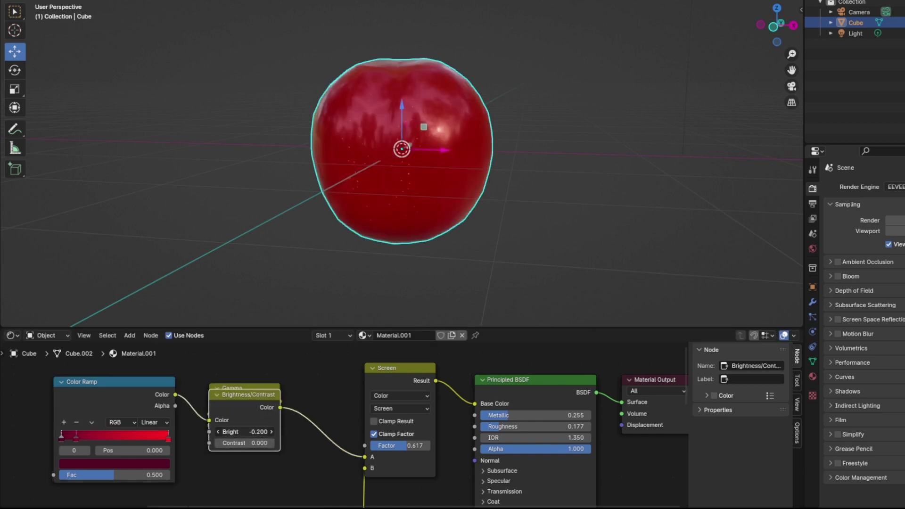
middle_click_drag(592, 120, 533, 148)
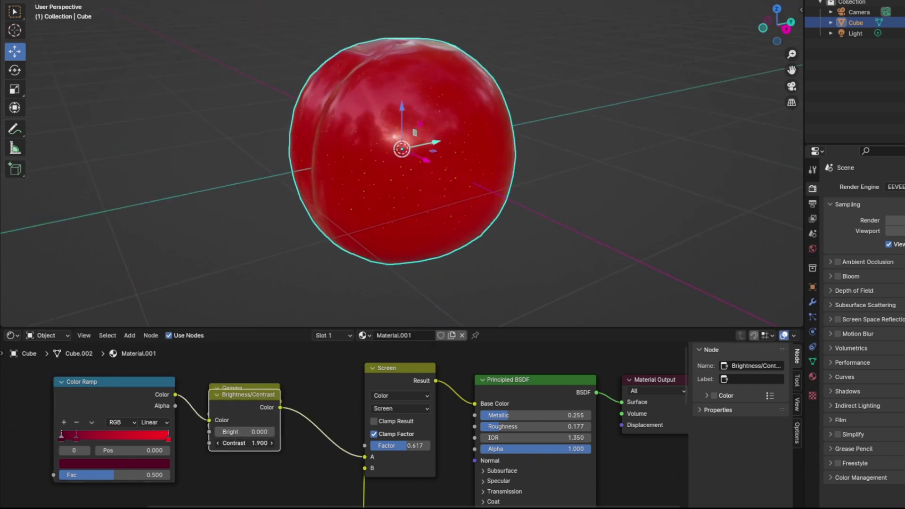
right_click(206, 380)
left_click(206, 379)
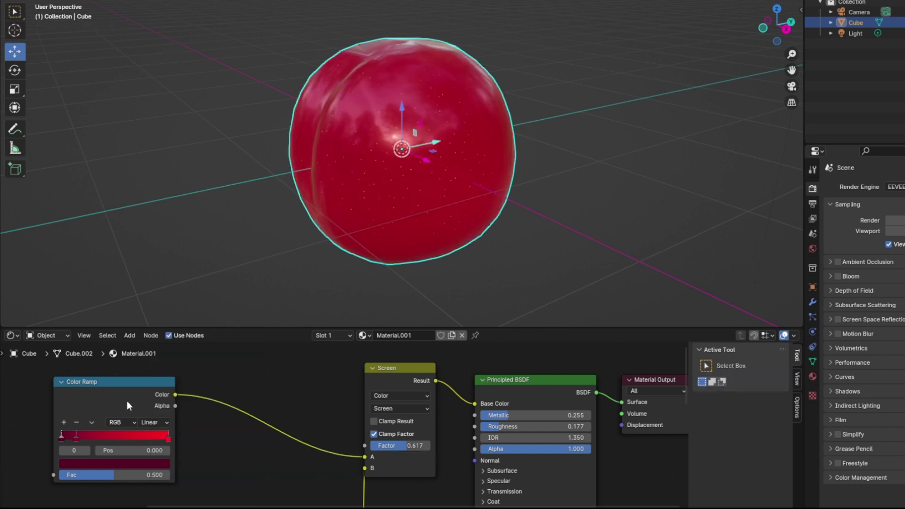
Step: Insert a Hue/Saturation/Value node between the Color Ramp and the Screen mix node and set its Saturation to 2.000
left_click_drag(126, 400, 224, 385)
left_click(282, 491)
left_click(239, 442)
right_click(208, 380)
left_click(208, 380)
left_click(270, 477)
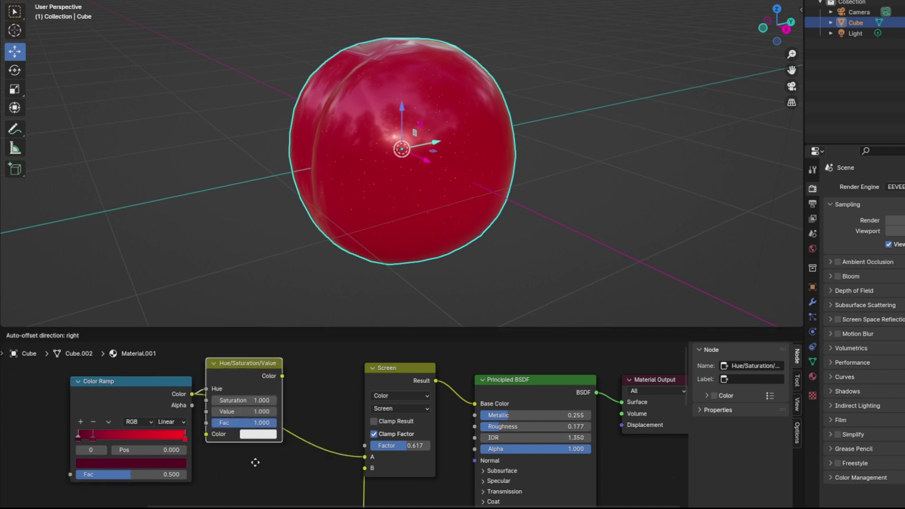
left_click(266, 483)
left_click_drag(291, 392, 284, 406)
left_click_drag(287, 411, 364, 456)
left_click_drag(246, 435, 302, 434)
Step: Move the Color Ramp's middle stop to position 0.286
middle_click_drag(452, 279, 512, 297)
left_click(511, 283)
middle_click_drag(483, 181, 488, 132)
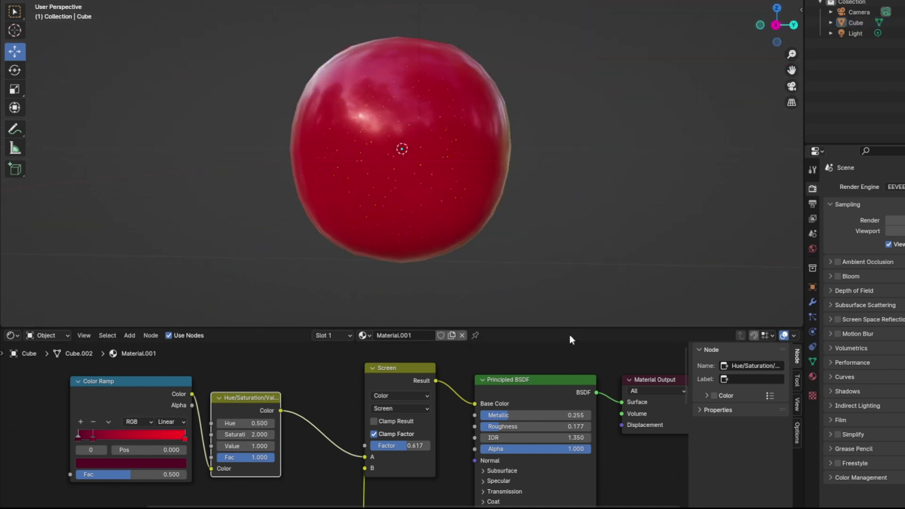
left_click_drag(570, 329, 569, 481)
middle_click_drag(637, 250, 618, 243)
scroll(511, 175, "down", 3)
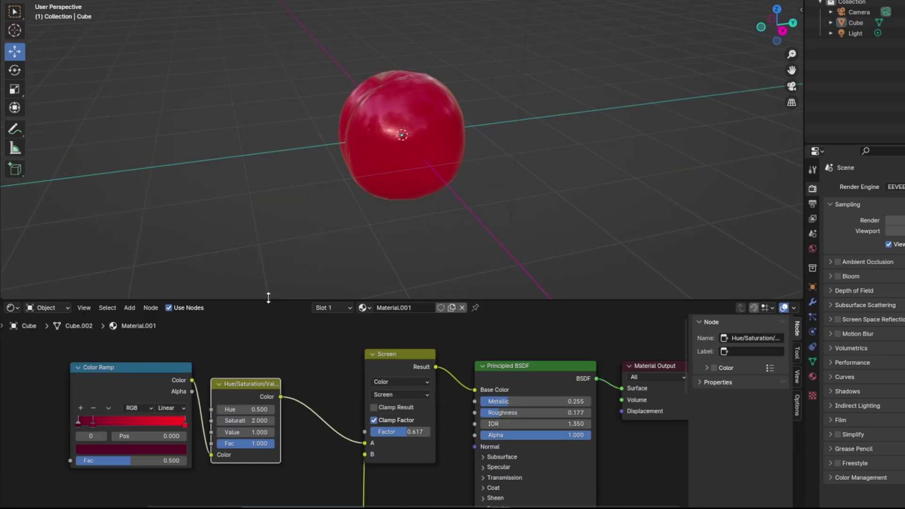
left_click(118, 418)
scroll(528, 129, "up", 2)
Step: Preview the fruit in rendered shading with Cycles, and return to EEVEE and material preview shading
middle_click_drag(528, 129, 189, 108)
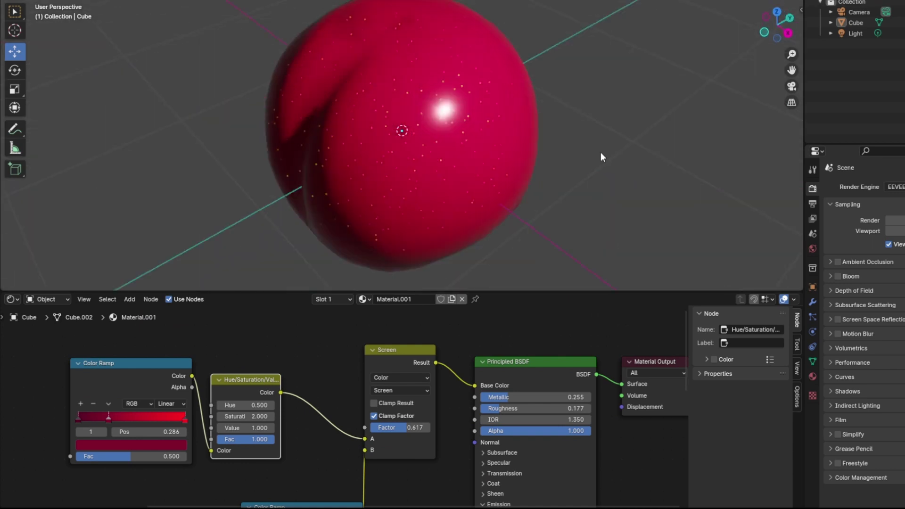
middle_click_drag(602, 153, 566, 156)
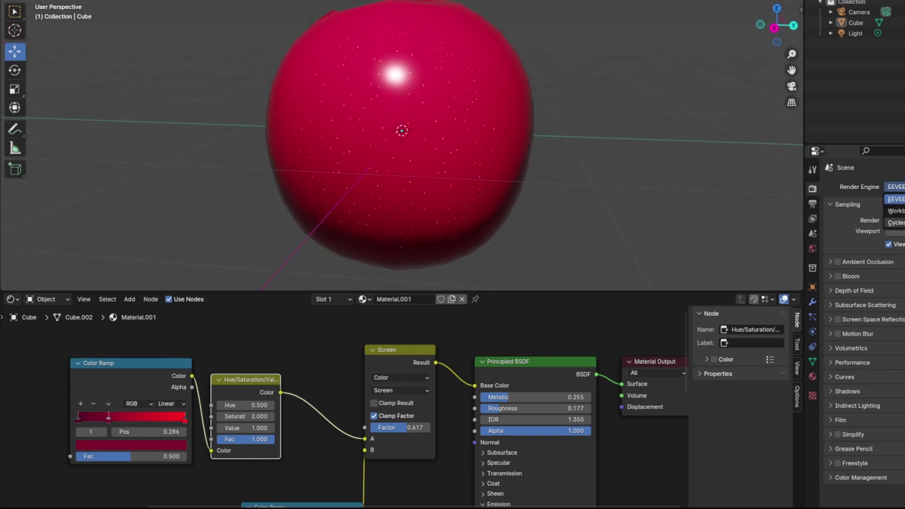
left_click(896, 223)
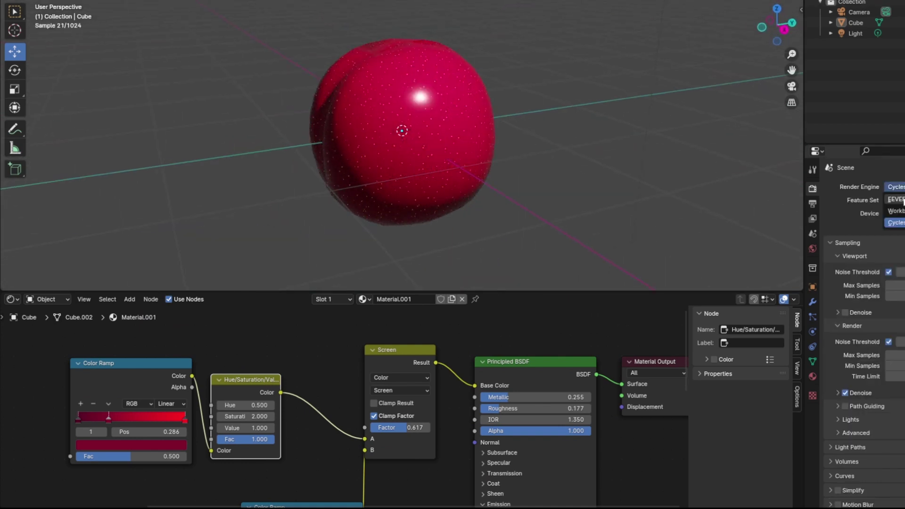
left_click(897, 199)
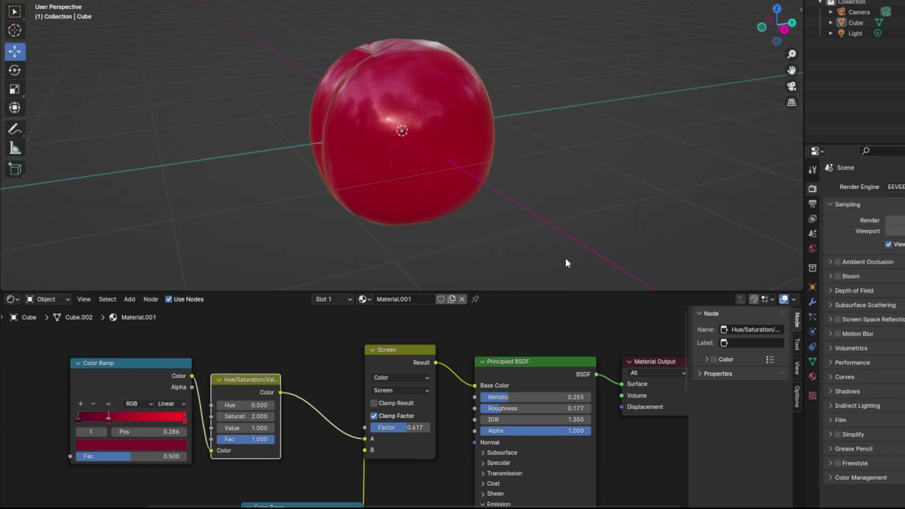
Step: Select the point light above the fruit, preview the scene in rendered shading and raise the light's power
left_click_drag(513, 77, 435, 7)
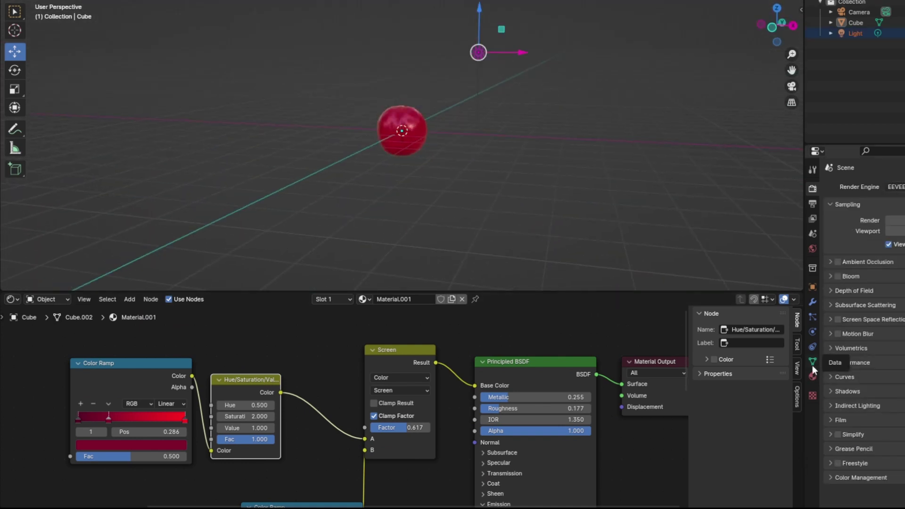
left_click(812, 365)
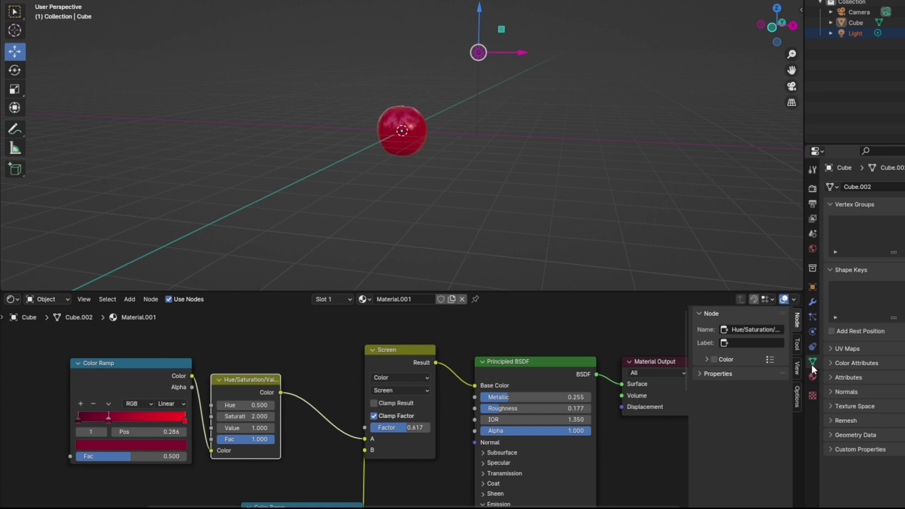
left_click(479, 49)
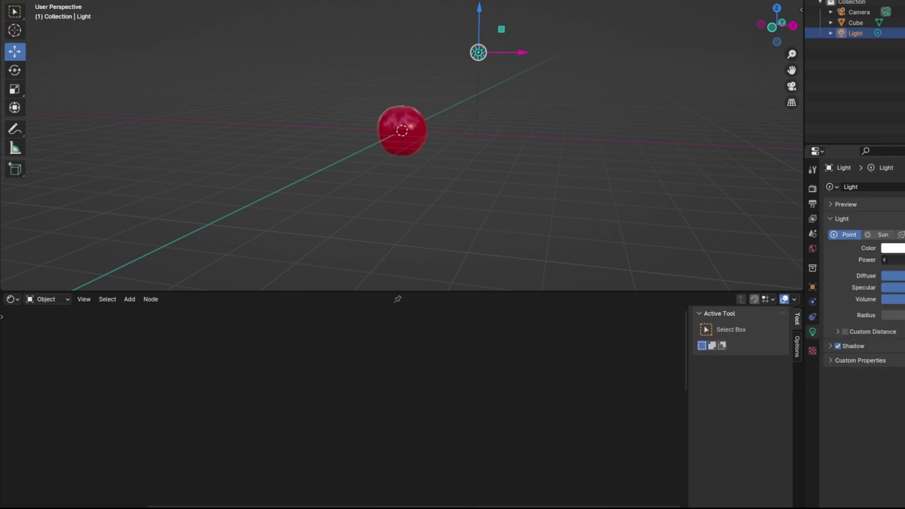
left_click(780, 0)
scroll(467, 64, "up", 2)
mouse_move(470, 62)
middle_mouse_down()
mouse_move(437, 91)
mouse_move(409, 71)
middle_mouse_up()
left_click_drag(892, 260, 904, 260)
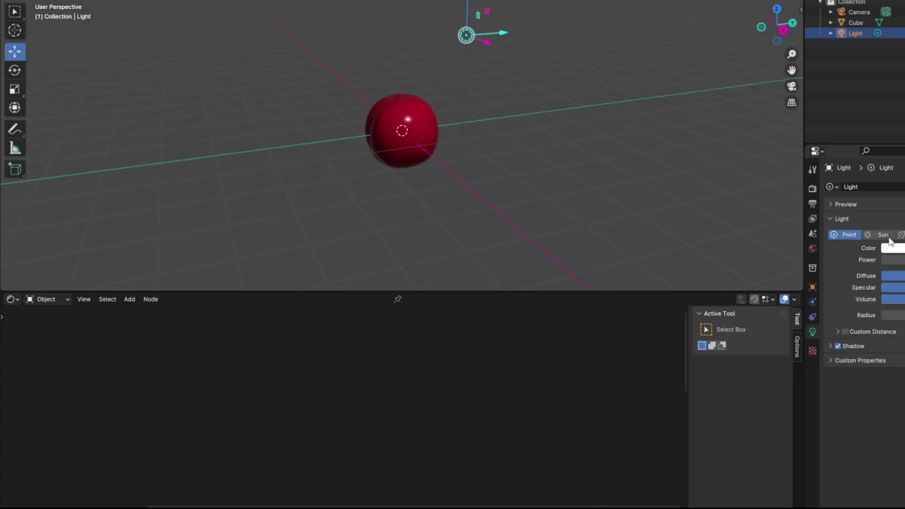
Step: Enable Bloom for the EEVEE render engine and return to the light's settings
left_click(812, 188)
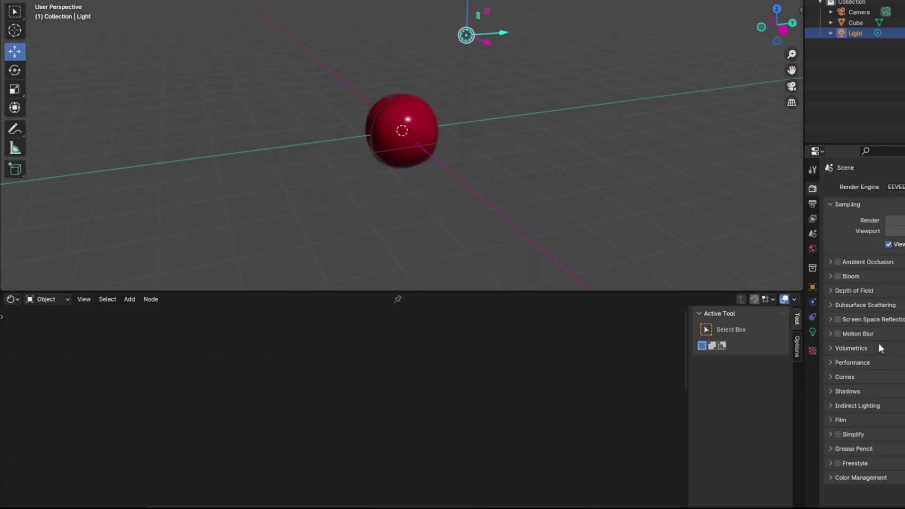
left_click(813, 331)
scroll(562, 143, "up", 6)
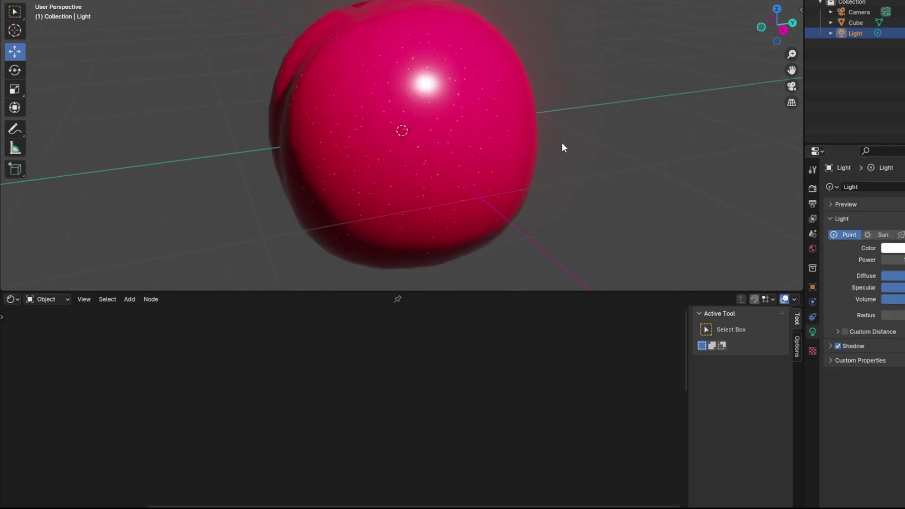
Step: Duplicate the point light and place the copy beside the fruit, moved about -8.25 m in X, -2.69 m in Y and -3.07 m in Z
scroll(561, 142, "down", 6)
middle_click_drag(481, 136, 508, 97)
scroll(506, 95, "down", 3)
left_click_drag(487, 54, 499, 43)
key("shift+d")
left_click(216, 156)
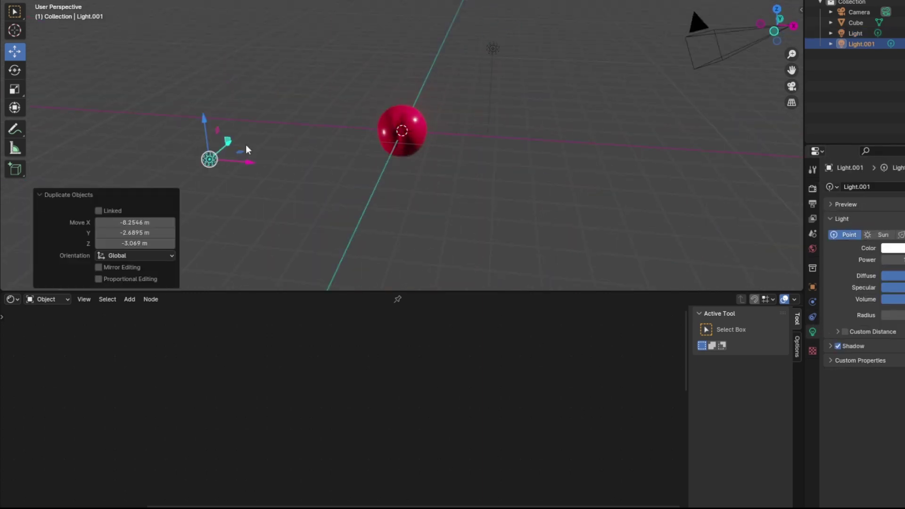
Step: Duplicate the light twice more around the fruit, moving the last copy about -1.14 m in X, -15.88 m in Y and -3.99 m in Z
middle_click_drag(481, 115, 372, 109)
key("shift+d")
left_click(615, 246)
middle_click_drag(632, 194, 524, 156)
middle_click_drag(547, 287, 447, 131)
key("shift+d")
left_click(370, 126)
middle_click_drag(369, 127, 560, 100)
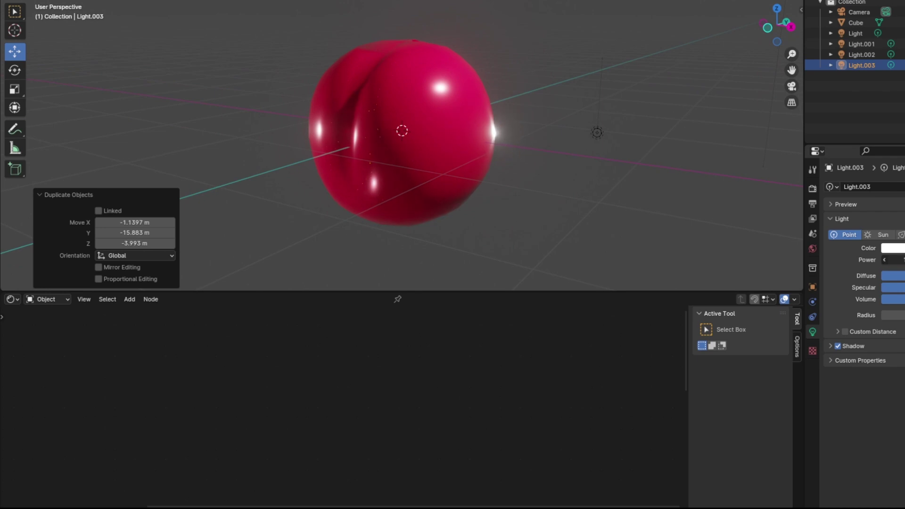
Step: Render the fruit with Cycles, shift the Color Ramp's middle stop slightly toward the bright end and set its first stop to position 0.100
left_click(812, 188)
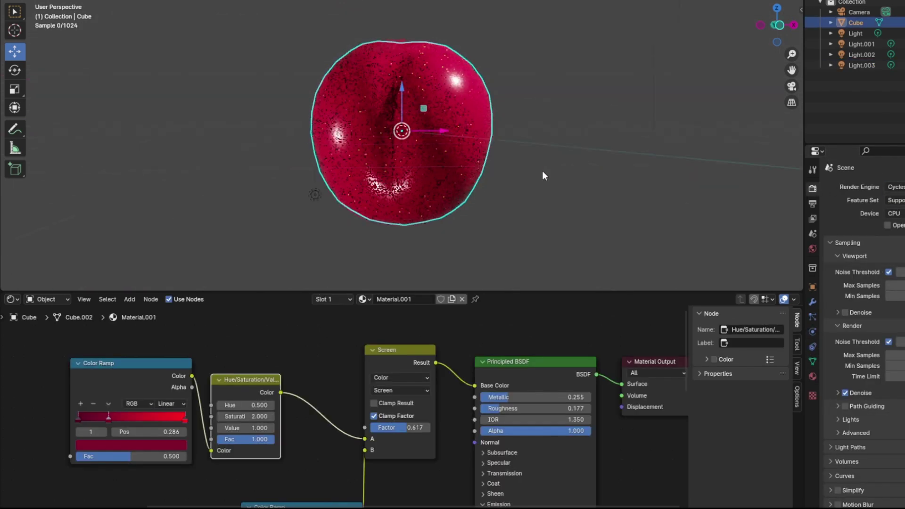
middle_click_drag(543, 175, 282, 289)
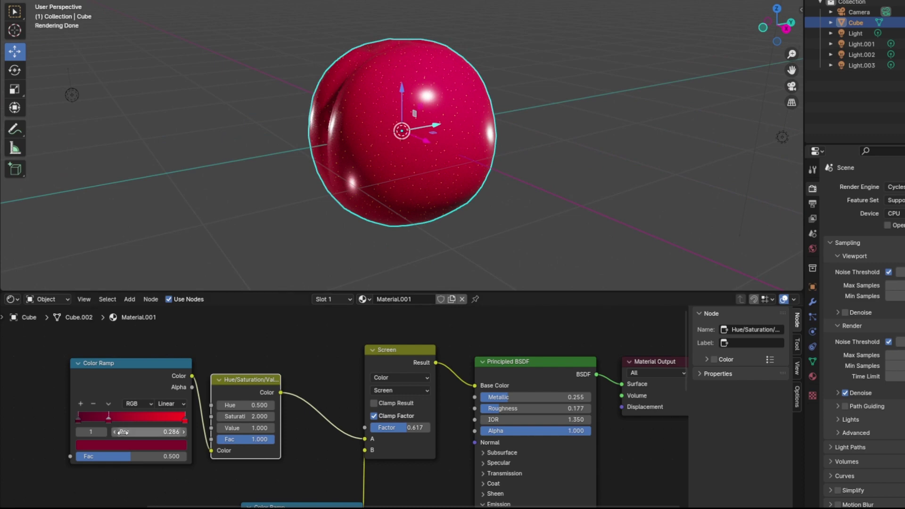
mouse_move(109, 419)
left_mouse_down()
mouse_move(140, 416)
mouse_move(118, 418)
left_mouse_up()
left_click(561, 165)
mouse_move(561, 165)
middle_mouse_down()
mouse_move(493, 232)
mouse_move(547, 174)
middle_mouse_up()
left_click(81, 418)
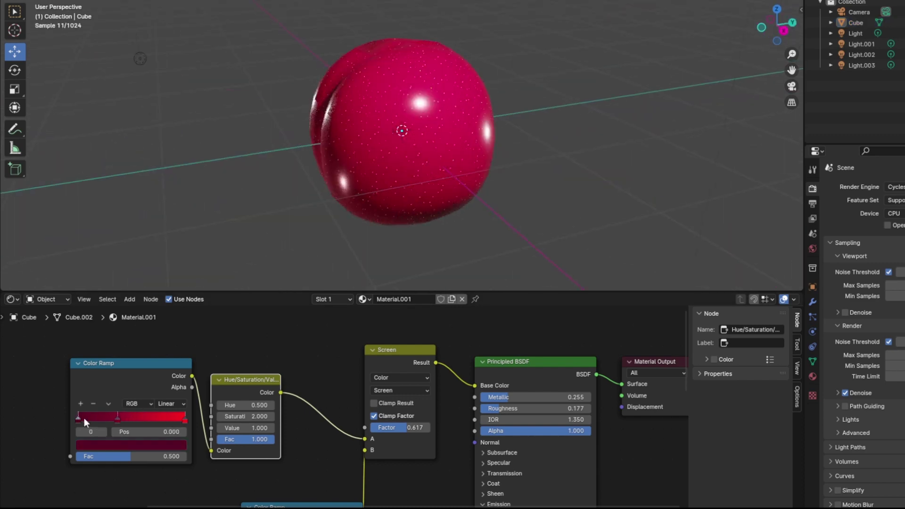
mouse_move(84, 418)
left_mouse_down()
mouse_move(135, 418)
mouse_move(89, 416)
left_mouse_up()
middle_click_drag(560, 115, 560, 130)
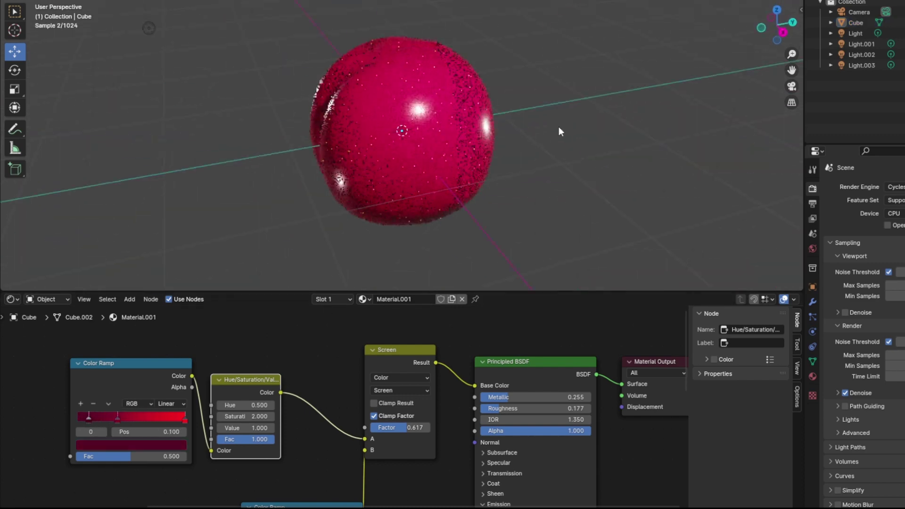
Step: Try an IOR of 1.000 and a lower Alpha on the Principled BSDF, and restore both values
left_click_drag(566, 420, 533, 419)
middle_click_drag(598, 146, 649, 155)
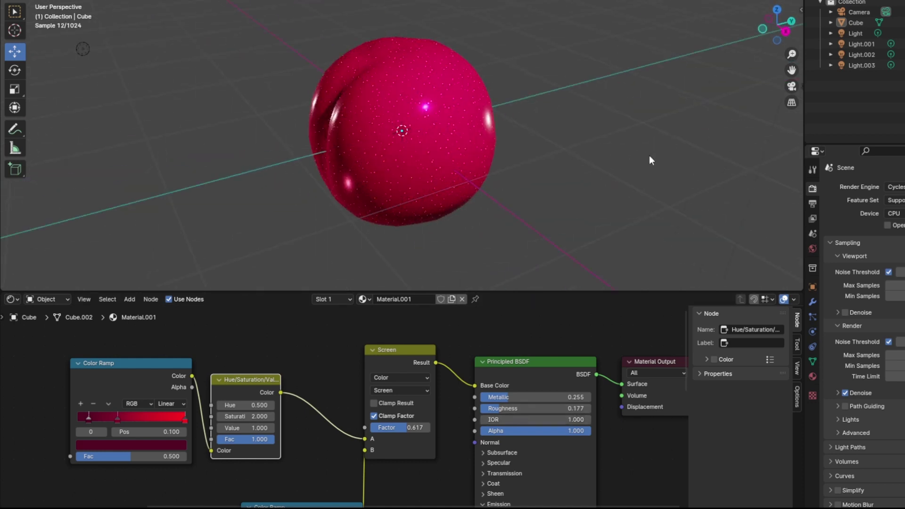
key("ctrl+z")
left_click_drag(550, 430, 488, 430)
left_click_drag(488, 430, 552, 430)
middle_click_drag(520, 488, 488, 403)
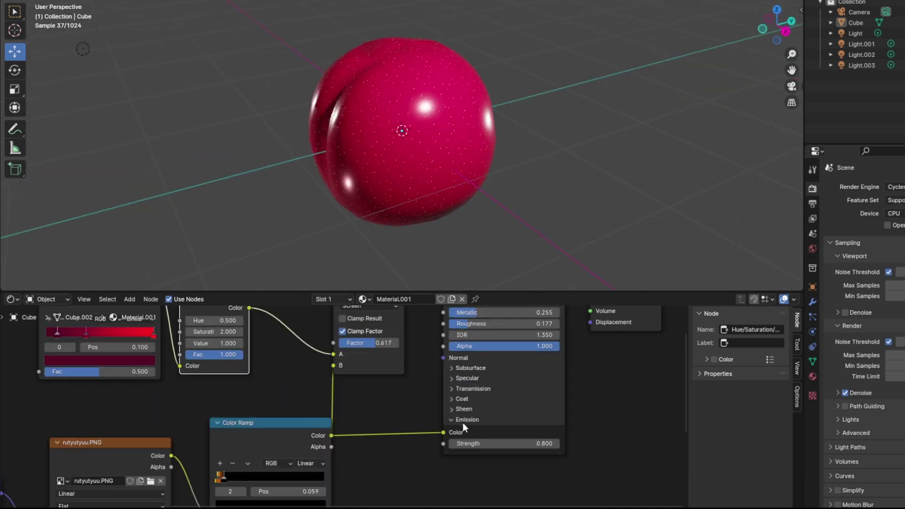
mouse_move(519, 444)
left_mouse_down()
mouse_move(495, 443)
mouse_move(518, 444)
left_mouse_up()
Step: Space out the Color Ramp and Hue/Saturation/Value nodes, and set the Hue/Saturation/Value node's Value to 0.600
middle_click_drag(203, 397, 342, 474)
left_click_drag(236, 361, 187, 354)
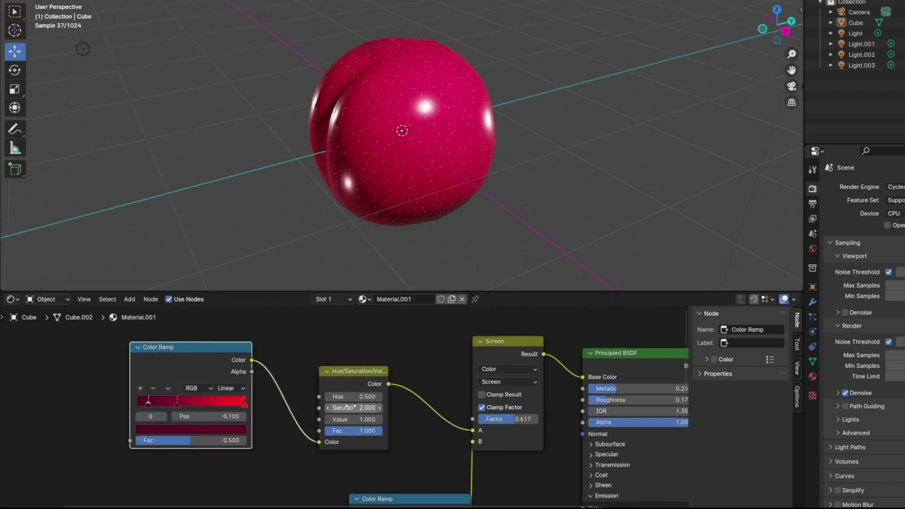
left_click_drag(354, 372, 379, 347)
mouse_move(380, 395)
left_mouse_down()
mouse_move(399, 395)
mouse_move(344, 395)
mouse_move(363, 395)
left_mouse_up()
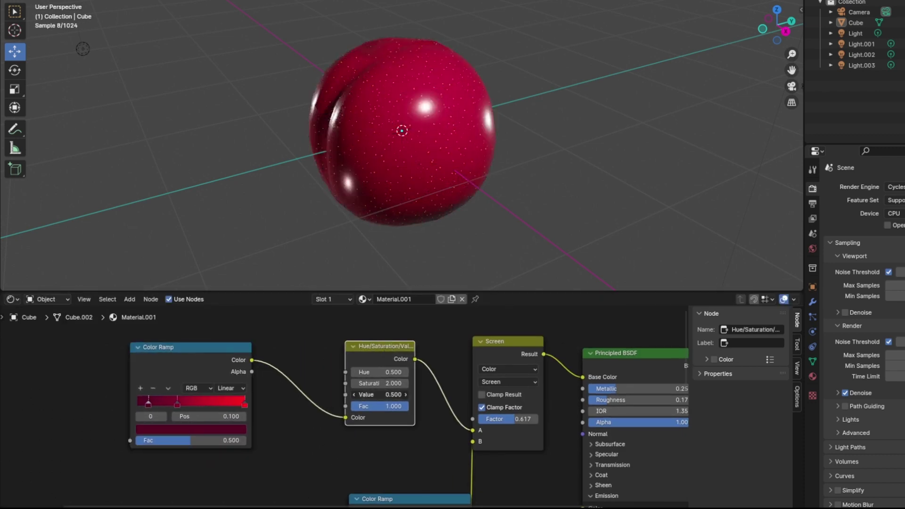
middle_click_drag(542, 165, 567, 178)
scroll(548, 423, "up", 2)
Step: Try a Metallic value of 0.845 on the Principled BSDF, and undo it
middle_click_drag(669, 438, 437, 397)
scroll(575, 401, "up", 2)
left_click_drag(438, 352, 524, 352)
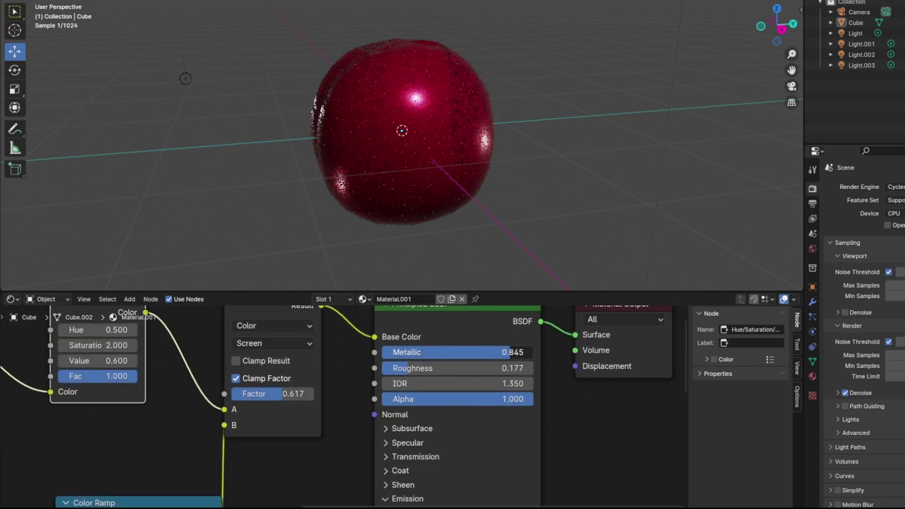
middle_click_drag(561, 116, 454, 113)
key("ctrl+z")
Step: Set the Principled BSDF's Sheen weight to 0.145 and its tint to a pinkish red
middle_click_drag(415, 477, 423, 431)
left_click(425, 432)
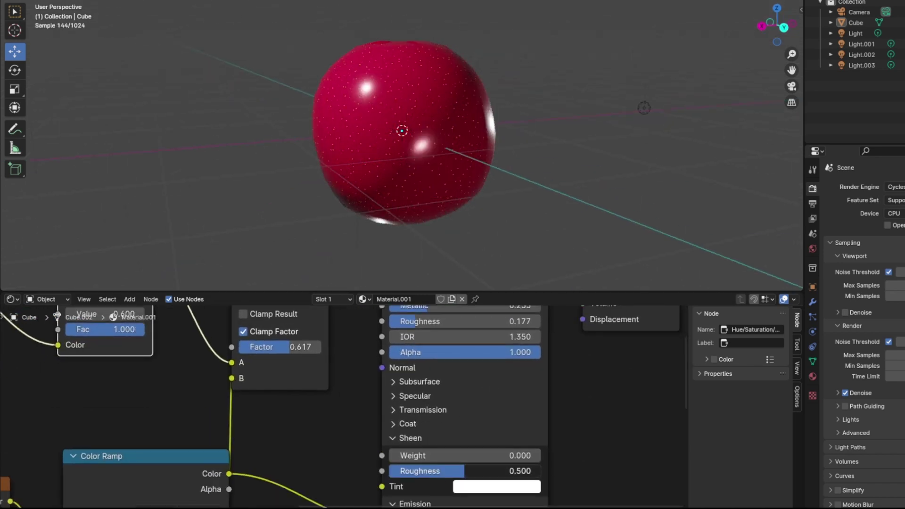
left_click_drag(438, 455, 460, 456)
middle_click_drag(486, 113, 625, 110)
left_click(497, 487)
left_click_drag(519, 366, 595, 263)
scroll(612, 165, "down", 2)
mouse_move(617, 128)
middle_mouse_down()
mouse_move(727, 95)
mouse_move(625, 123)
middle_mouse_up()
Step: Set the Sheen roughness to 0.573 and weight to 1.000, with EEVEE as the render engine
left_click_drag(434, 471, 385, 471)
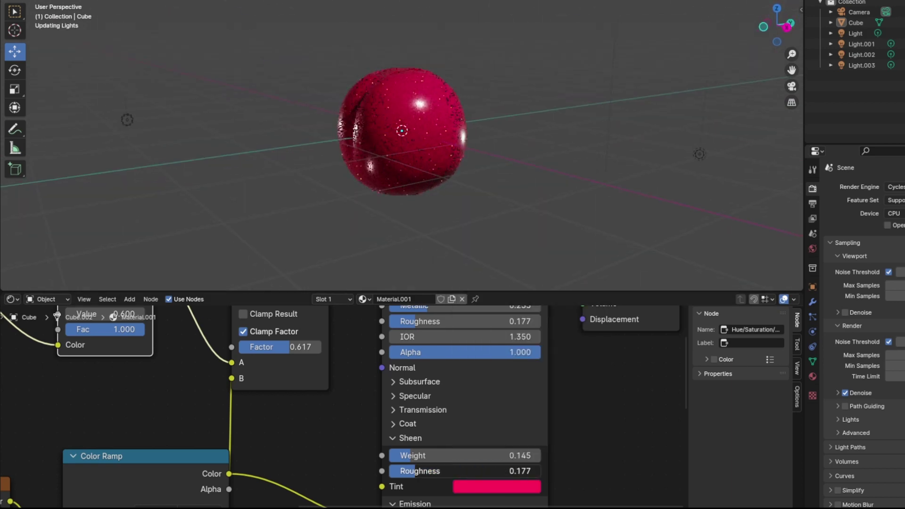
left_click_drag(471, 471, 475, 471)
left_click(896, 199)
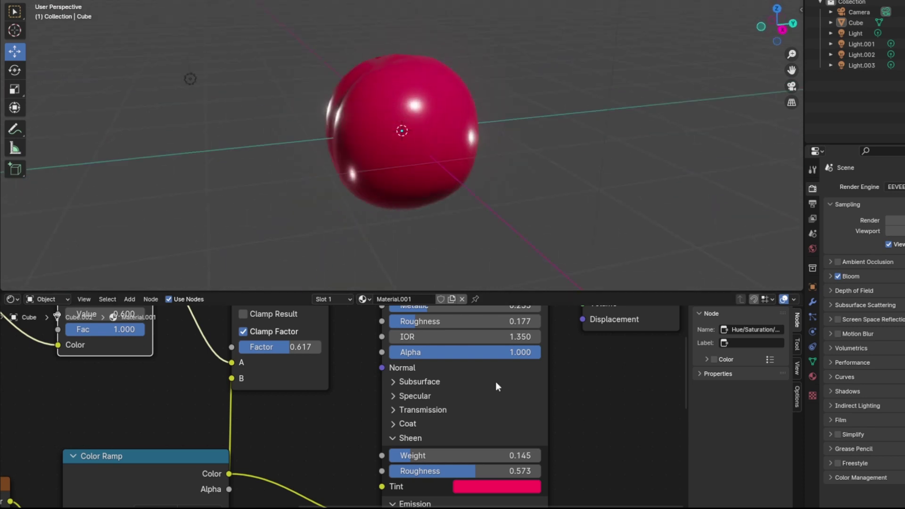
left_click_drag(401, 456, 541, 456)
middle_click_drag(519, 99, 740, 140)
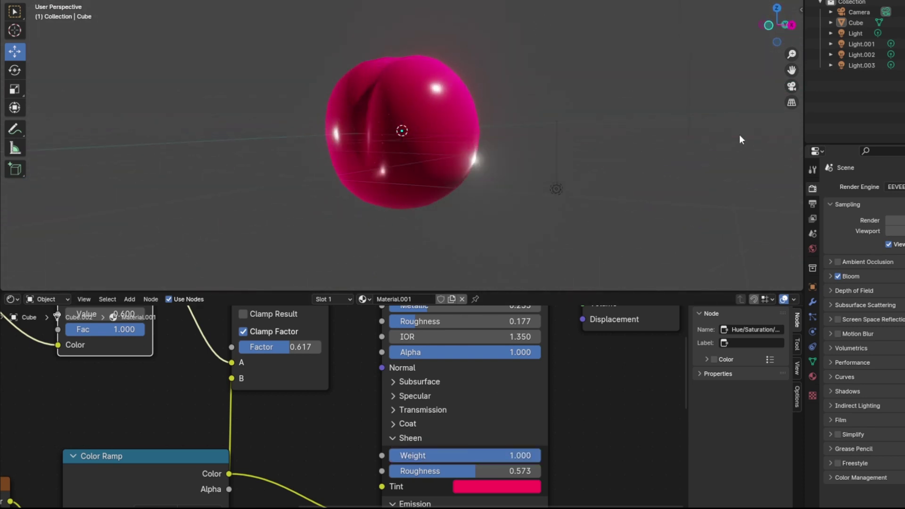
Step: Examine the fruit's material from several angles in material preview and rendered shading
left_click(771, 1)
middle_click_drag(762, 29, 701, 68)
scroll(608, 109, "up", 2)
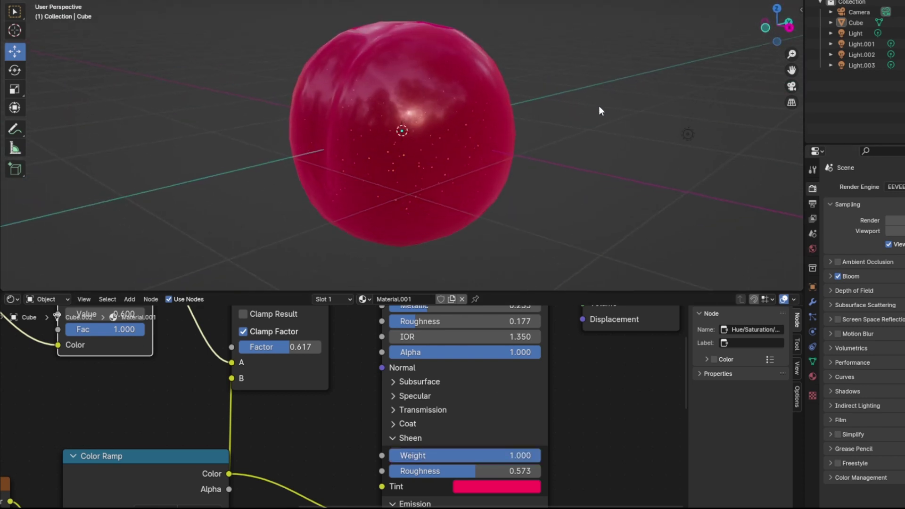
scroll(602, 100, "down", 1)
mouse_move(603, 101)
middle_mouse_down()
mouse_move(474, 69)
mouse_move(402, 143)
mouse_move(585, 113)
middle_mouse_up()
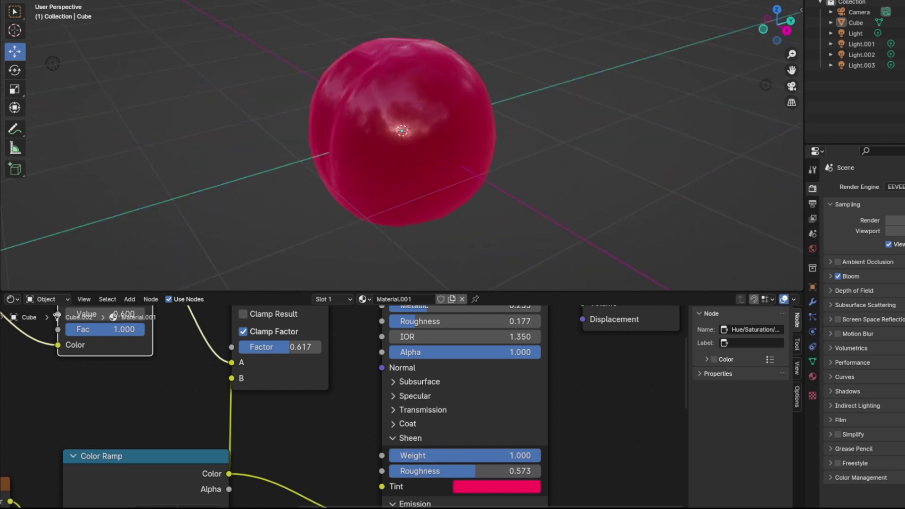
left_click(783, 1)
left_click(760, 1)
middle_click_drag(515, 128, 566, 94)
left_click(772, 1)
Step: Enlarge the 3D viewport, duplicate the fruit and place the copy beside the original, about 3 m away in negative X
scroll(655, 90, "down", 3)
mouse_move(656, 89)
middle_mouse_down()
mouse_move(611, 109)
mouse_move(521, 257)
middle_mouse_up()
left_click_drag(560, 292, 559, 430)
middle_click_drag(561, 255, 436, 222)
left_click(436, 214)
scroll(490, 194, "down", 3)
middle_click_drag(507, 188, 527, 178)
key("shift+d")
left_click(391, 176)
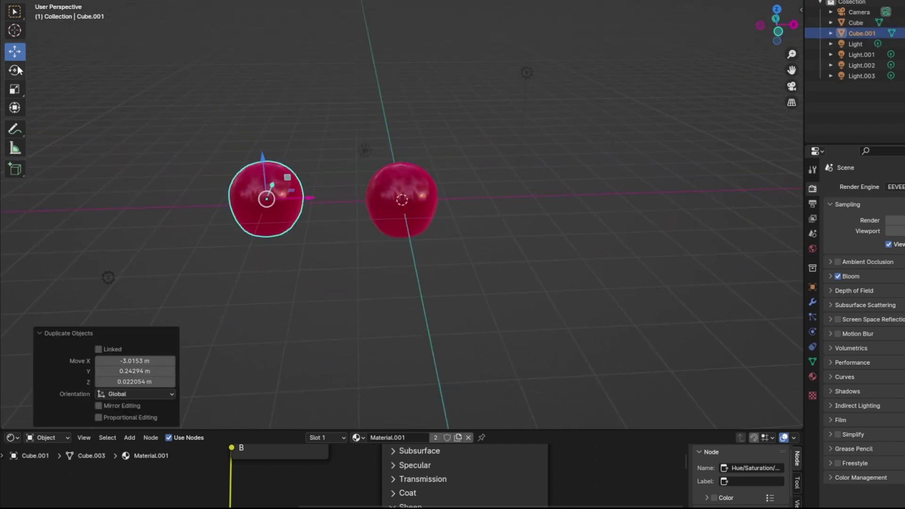
Step: Rotate the duplicated fruit slightly and select the original fruit
left_click(18, 71)
left_click_drag(260, 191, 279, 192)
left_click(17, 54)
left_click(279, 192)
left_click(438, 196)
middle_click_drag(438, 196, 598, 119)
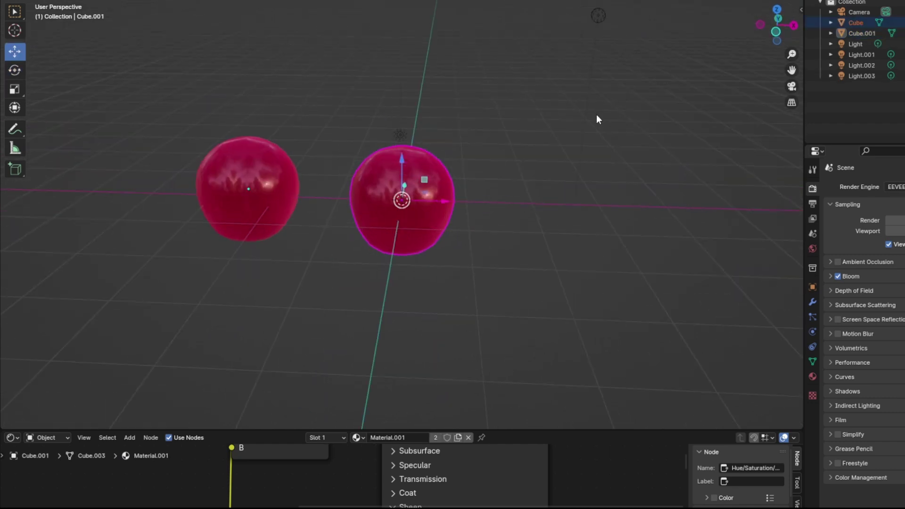
Step: Add a cylinder, scale it down to a thin rod and stretch it along Z by a factor of about 51.24
key("shift+a")
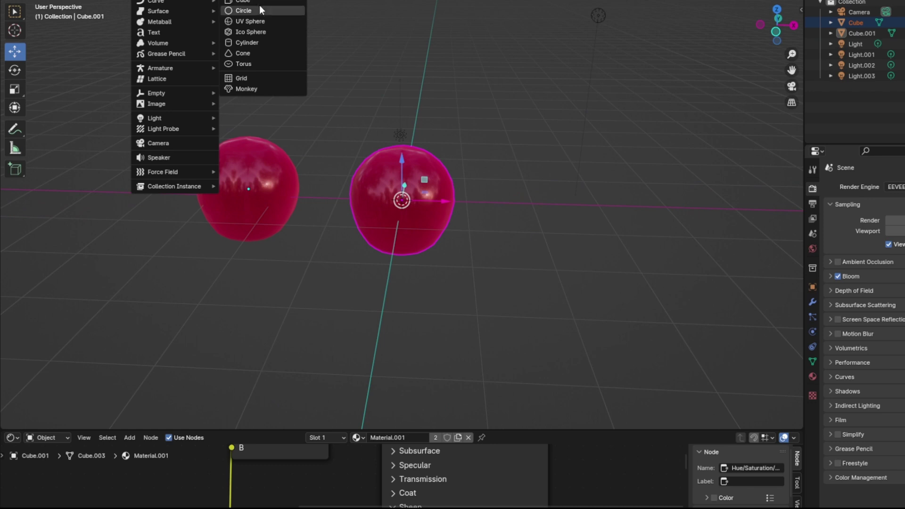
left_click(252, 43)
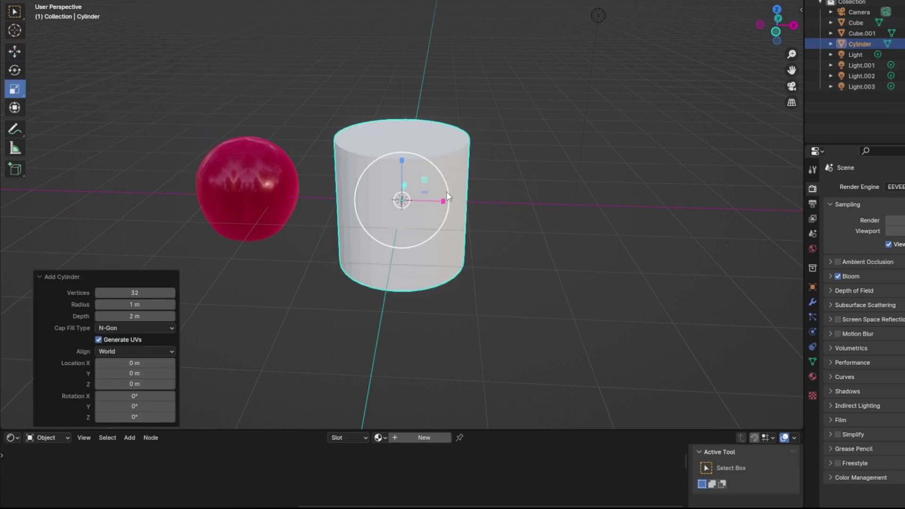
key("s")
left_click(404, 198)
key("s")
key("z")
left_click(118, 84)
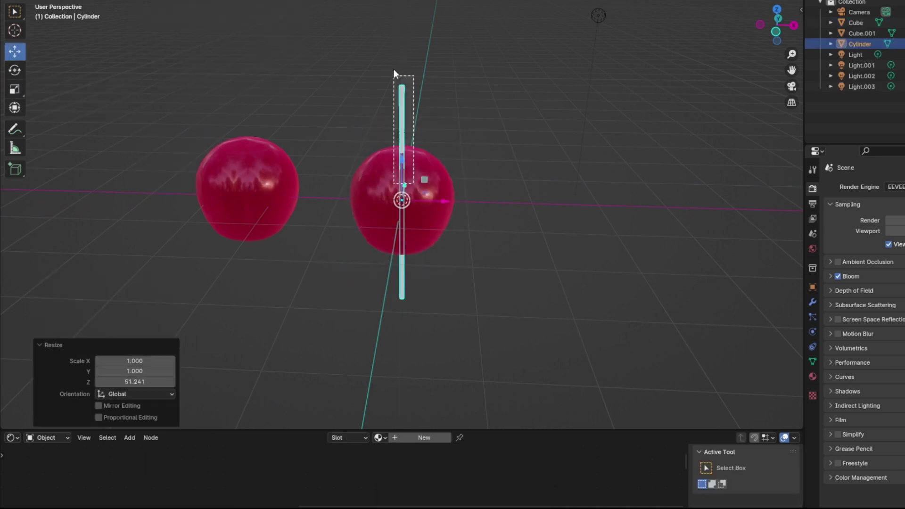
Step: Move the thin cylinder upward so that it rises as a stem above the original fruit
left_click_drag(394, 69, 395, 71)
key("g")
left_click(393, 51)
middle_click_drag(393, 50, 325, 101)
key("g")
left_click(413, 125)
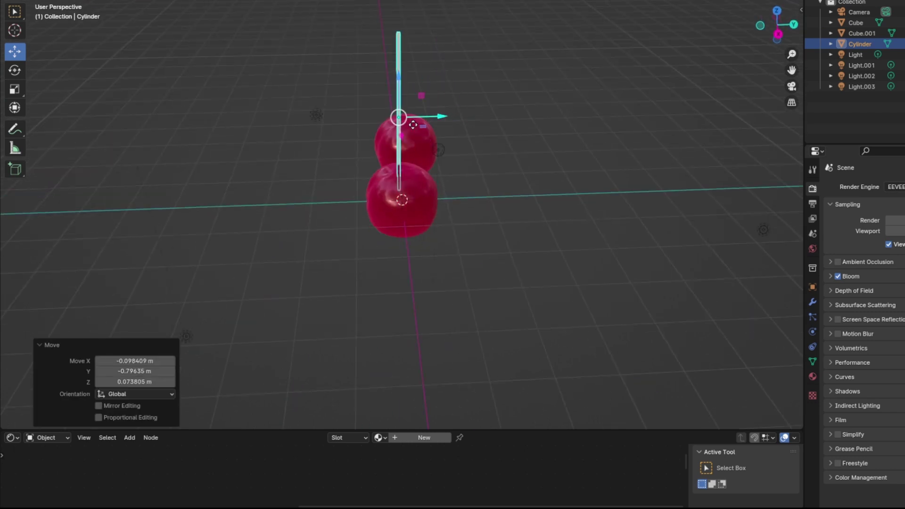
Step: Fine-tune the stem's position over the fruit's top dent and raise it about 0.42 m
middle_click_drag(413, 125, 400, 182)
scroll(399, 182, "up", 4)
left_click_drag(400, 183, 401, 200)
middle_click_drag(401, 200, 502, 125)
scroll(502, 125, "down", 2)
left_click_drag(401, 68, 401, 43)
scroll(401, 43, "down", 3)
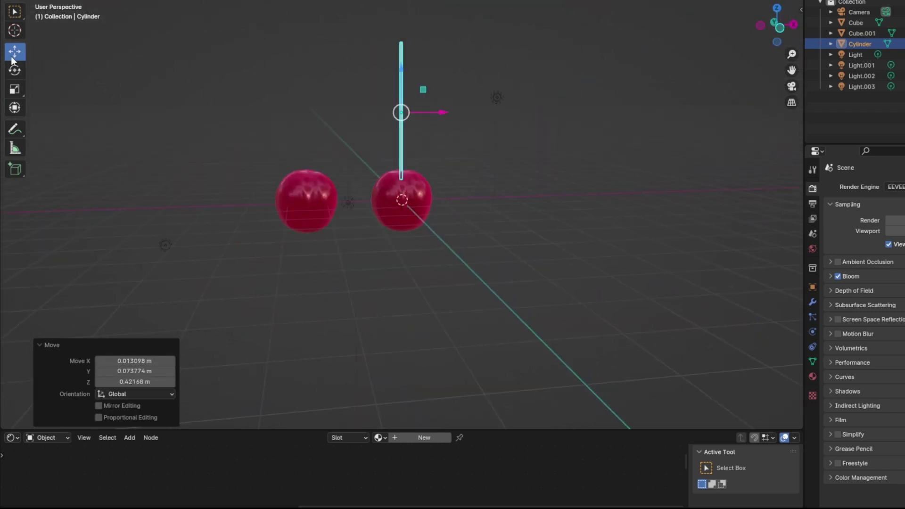
Step: Tilt the stem slightly and shift it a little along X to keep its lower end in the fruit's dent
left_click(14, 70)
left_click_drag(402, 75, 399, 74)
left_click(15, 52)
left_click_drag(444, 112, 440, 110)
scroll(483, 166, "up", 1)
middle_click_drag(502, 138, 500, 94)
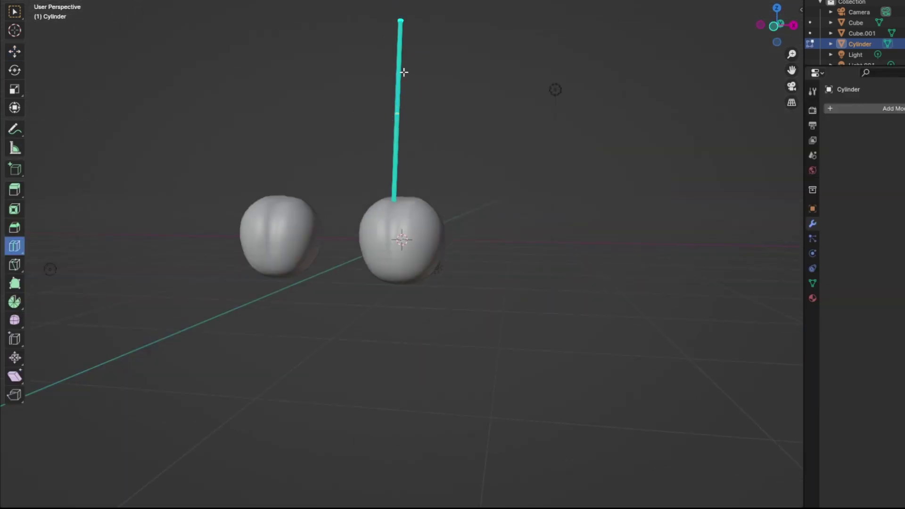
Step: Add three loop cuts along the stem's length in Edit Mode
scroll(404, 72, "down", 1)
left_click(399, 75)
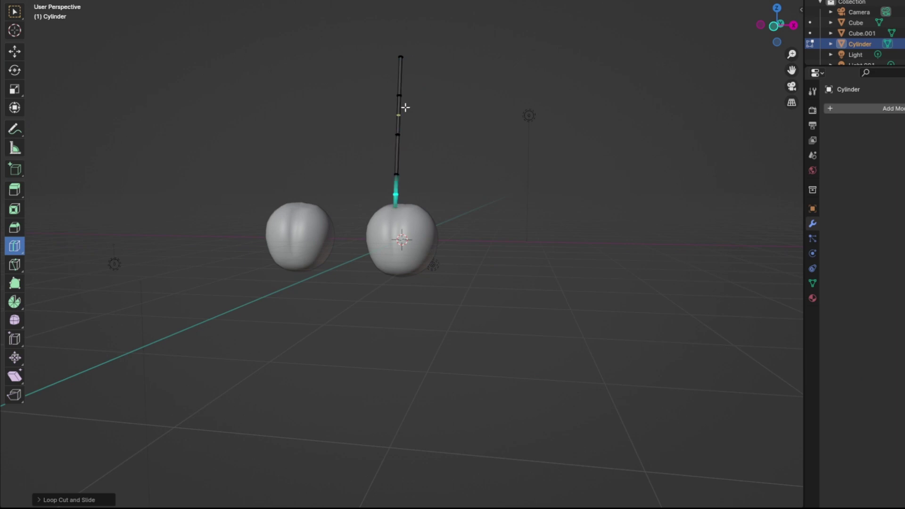
left_click(14, 71)
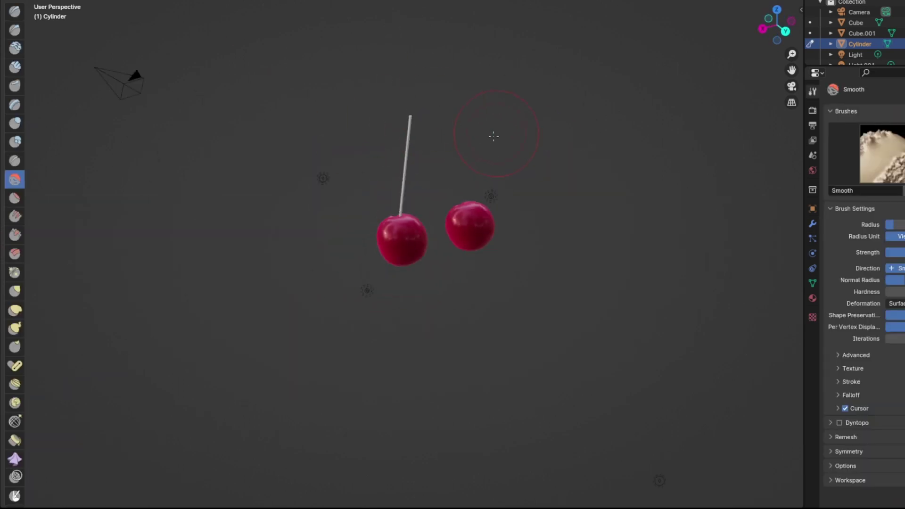
Step: Try to bend the stem sideways with the Grab brush in Sculpt Mode, undoing each stroke
key("g")
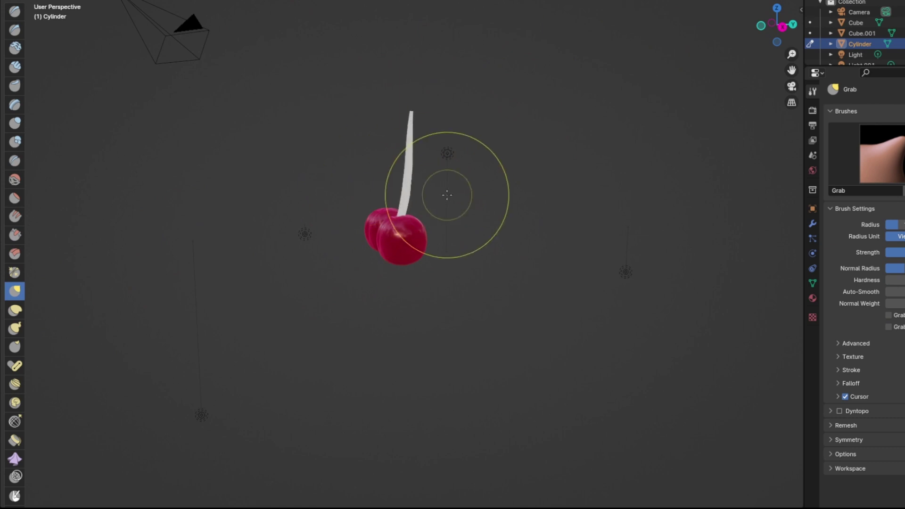
scroll(656, 46, "up", 3)
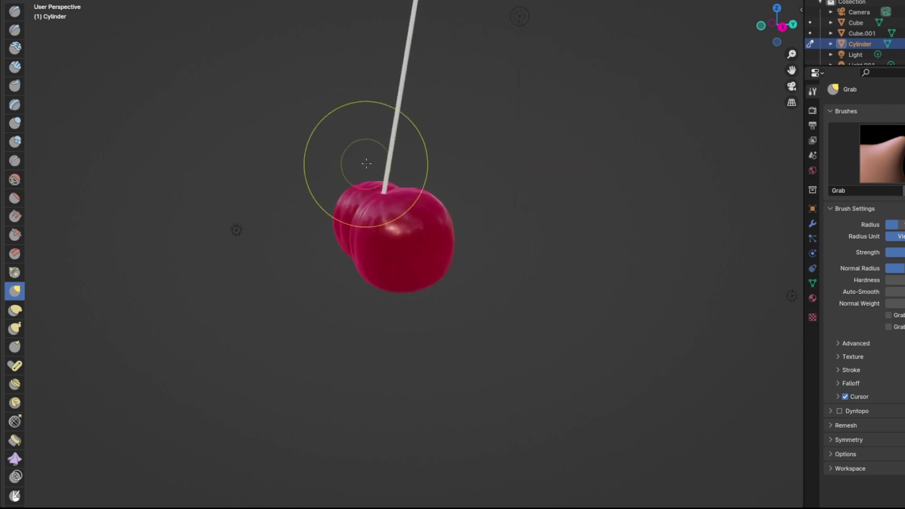
left_click_drag(396, 161, 494, 164)
key("ctrl+z")
left_click_drag(395, 166, 471, 170)
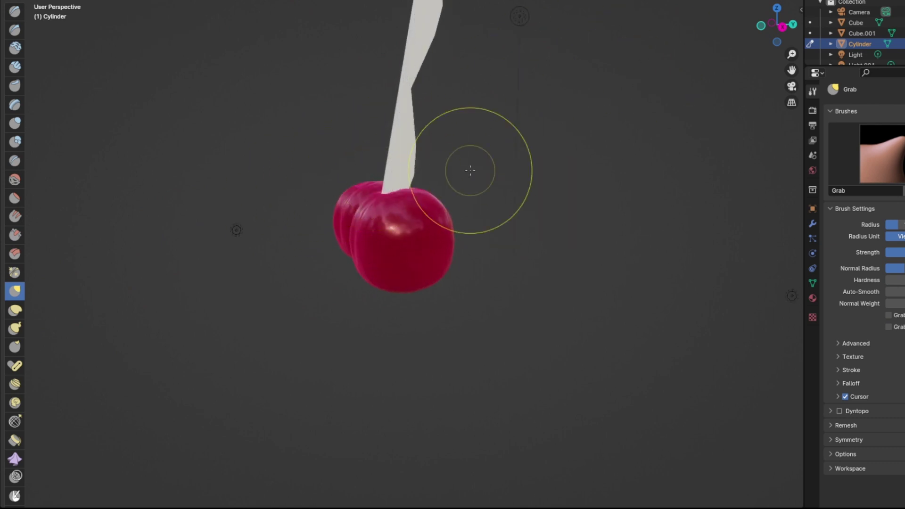
key("ctrl+z")
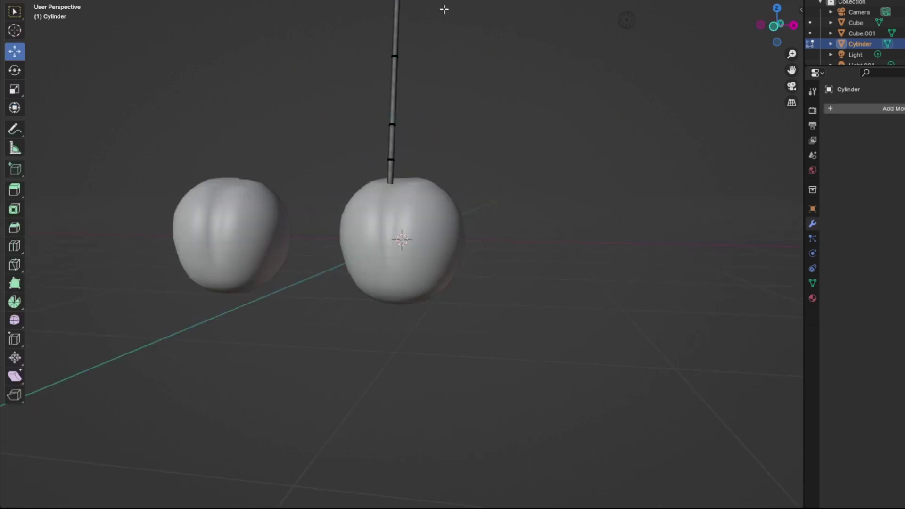
Step: Try to pull the stem's lower edge loop sideways in Edit Mode, and undo the distorted move
scroll(489, 85, "up", 2)
scroll(489, 85, "down", 2)
scroll(486, 88, "up", 6)
scroll(486, 88, "down", 2)
left_click(764, 1)
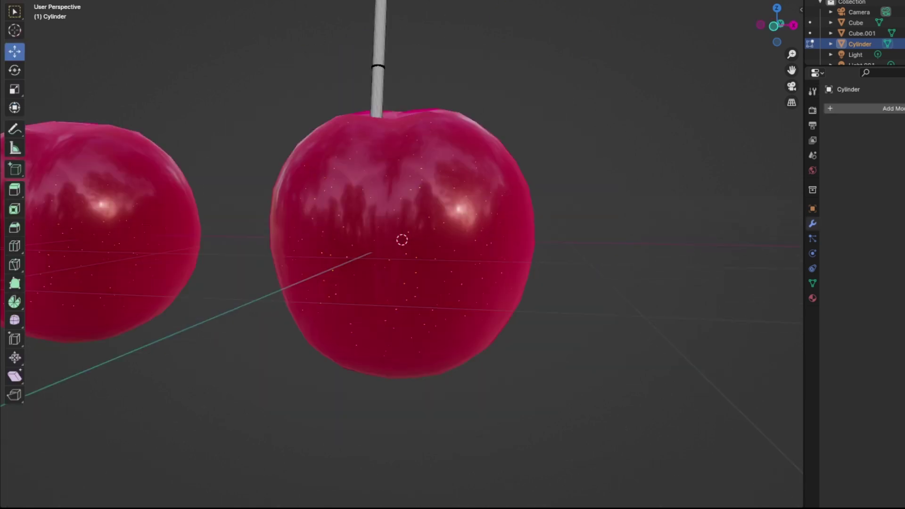
scroll(372, 117, "down", 3)
middle_click_drag(372, 117, 337, 126)
left_click_drag(403, 157, 408, 155)
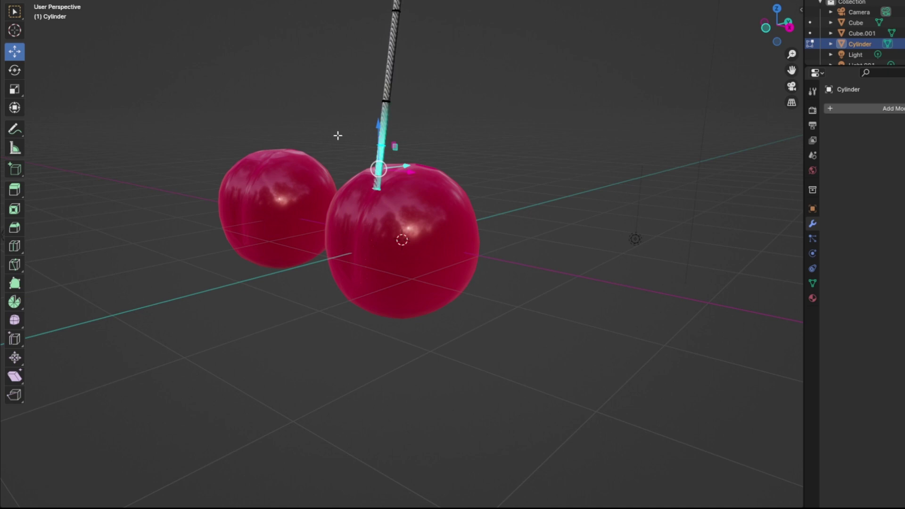
key("Escape")
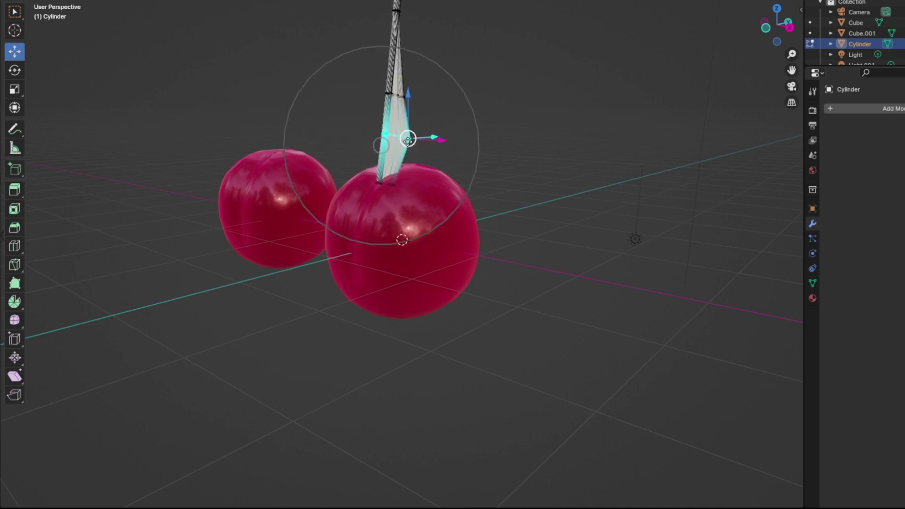
Step: Move the stem's lower edge loop sideways and upward to start a bend above the original fruit
middle_click_drag(450, 137, 481, 79)
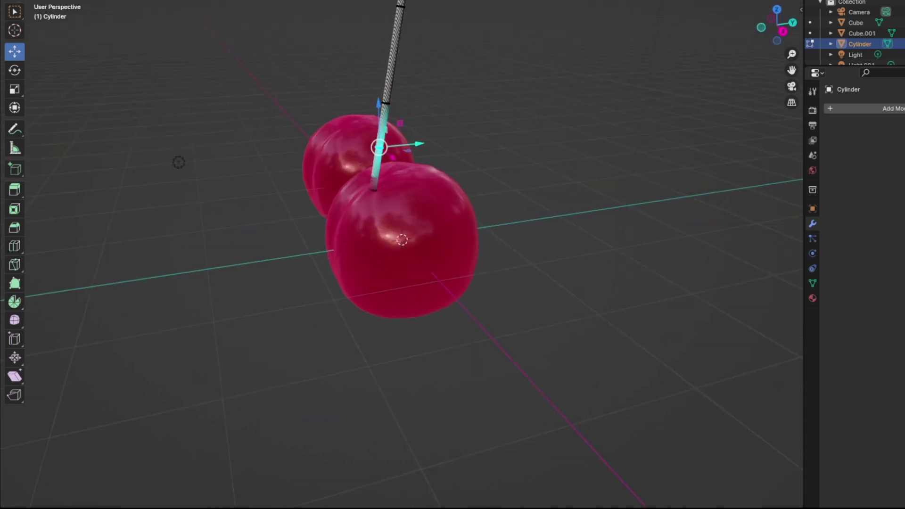
key("Escape")
key("g")
left_click(429, 113)
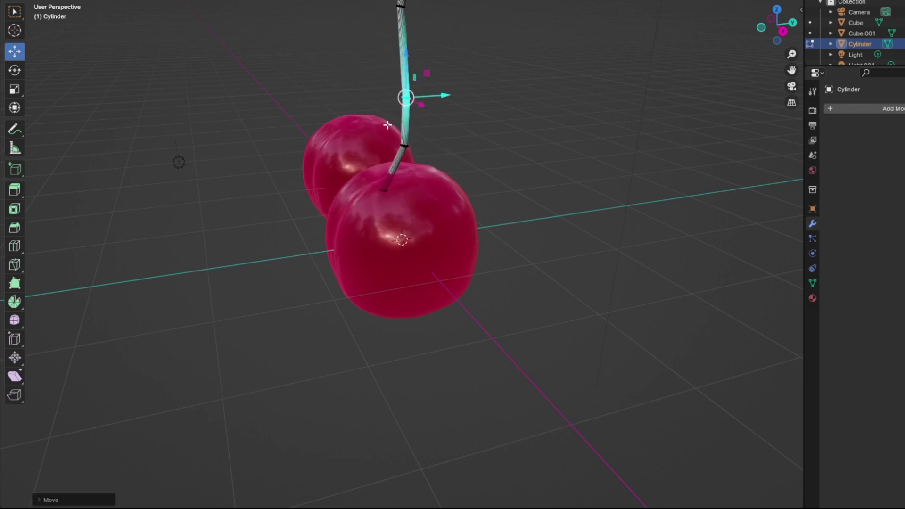
Step: Select the stem's bottom end loop inside the fruit's dent and scale it
left_click(382, 134)
left_click_drag(409, 217, 409, 217)
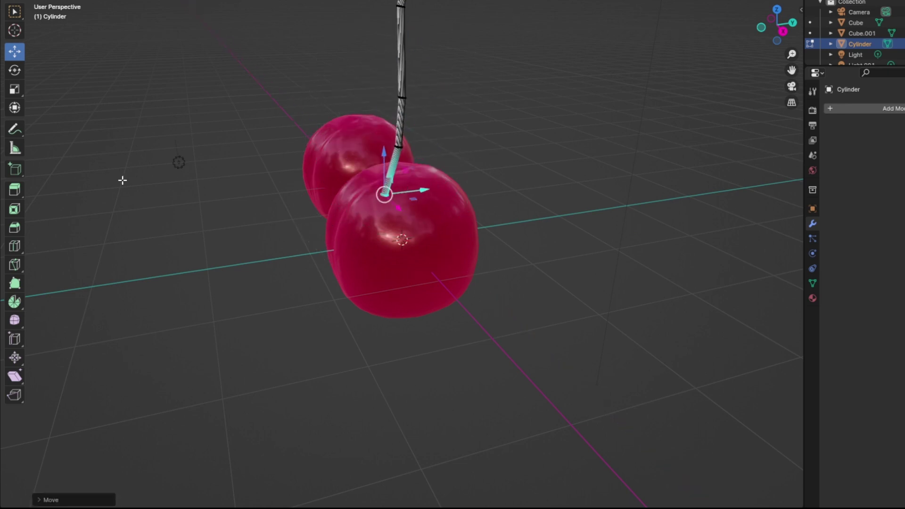
left_click_drag(427, 175, 437, 170)
Step: Select the stem's middle edge loop and shift it slightly along X
scroll(439, 161, "down", 2)
middle_click_drag(438, 160, 486, 261)
scroll(443, 38, "up", 2)
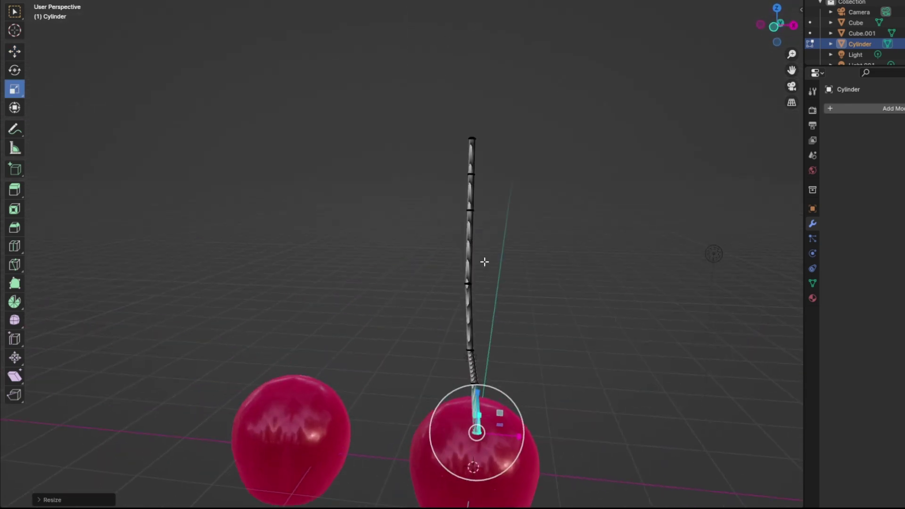
left_click_drag(441, 264, 512, 356)
left_click_drag(365, 255, 514, 312)
left_click(16, 53)
mouse_move(469, 282)
left_mouse_down()
mouse_move(491, 279)
mouse_move(471, 282)
left_mouse_up()
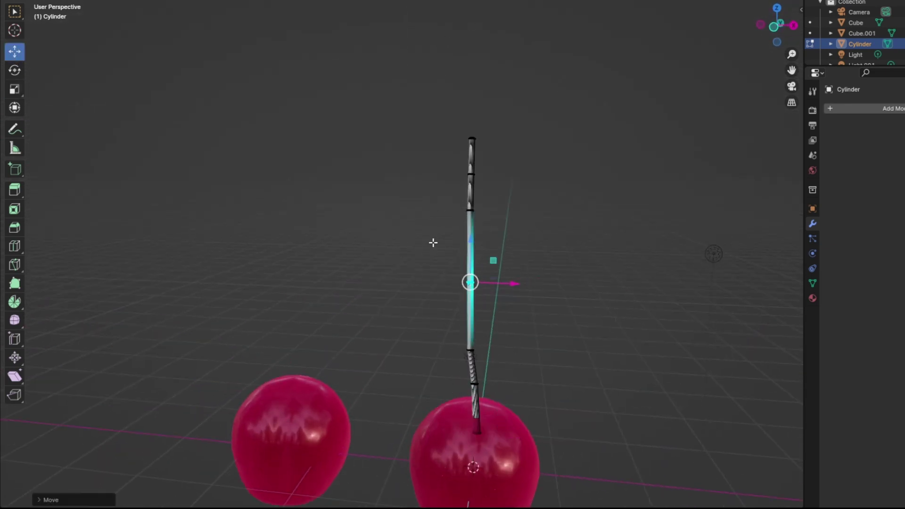
Step: Shift the stem's upper edge loops and top end toward the second fruit to curve the stem
left_click_drag(418, 102, 528, 189)
left_click_drag(468, 160, 454, 158)
left_click_drag(424, 168, 517, 196)
left_click_drag(456, 172, 465, 172)
left_click_drag(417, 71, 505, 150)
left_click_drag(458, 134, 441, 124)
Step: Select the stem's upper section and move it further toward the second fruit
scroll(436, 226, "down", 4)
middle_click_drag(435, 236, 410, 264)
left_click_drag(278, 115, 462, 248)
left_click_drag(426, 210, 422, 210)
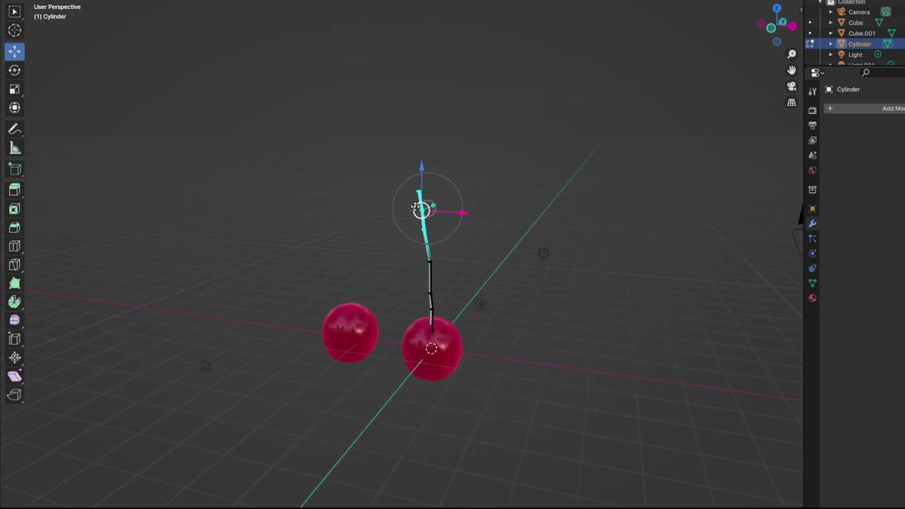
middle_click_drag(450, 266, 477, 248)
scroll(477, 248, "up", 1)
scroll(477, 248, "up", 2)
left_click_drag(317, 91, 463, 272)
left_click_drag(443, 204, 437, 208)
Step: Adjust the stem's lower loops from the side, and pull its top end up toward the second fruit
middle_click_drag(582, 250, 459, 253)
left_click_drag(282, 103, 466, 409)
left_click_drag(379, 267, 386, 265)
middle_click_drag(341, 279, 455, 274)
left_click_drag(392, 109, 474, 178)
left_click_drag(430, 154, 404, 112)
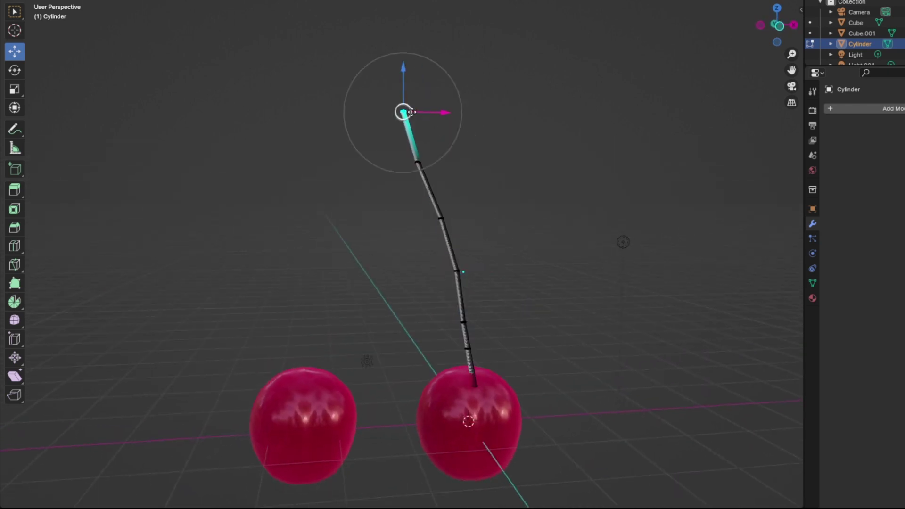
middle_click_drag(404, 111, 493, 258)
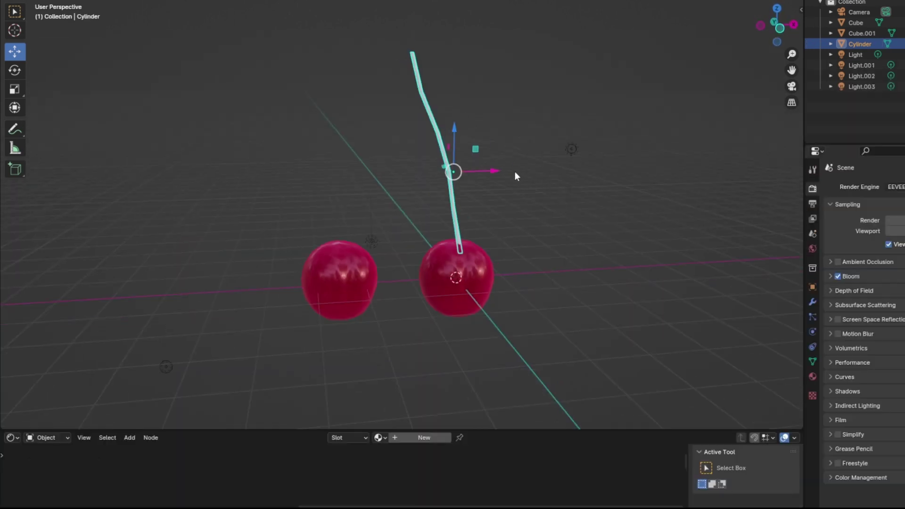
Step: Duplicate the stem along X over the second fruit and rotate the copy to lean toward the first stem
key("shift+d")
key("x")
left_click(312, 134)
key("shift+space")
key("r")
left_click_drag(312, 177, 343, 173)
left_click(14, 51)
middle_click_drag(344, 173, 414, 259)
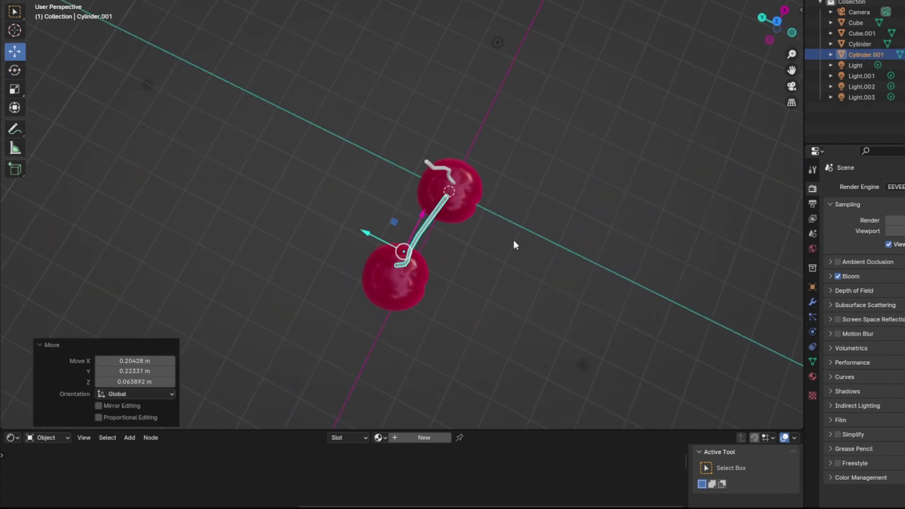
Step: Select both stems and join them into a single object
middle_click_drag(514, 243, 417, 136)
left_click(139, 0)
mouse_move(164, 0)
mouse_move(176, 14)
left_click(325, 37)
left_click(407, 141)
left_click(367, 143, "shift")
key("ctrl+j")
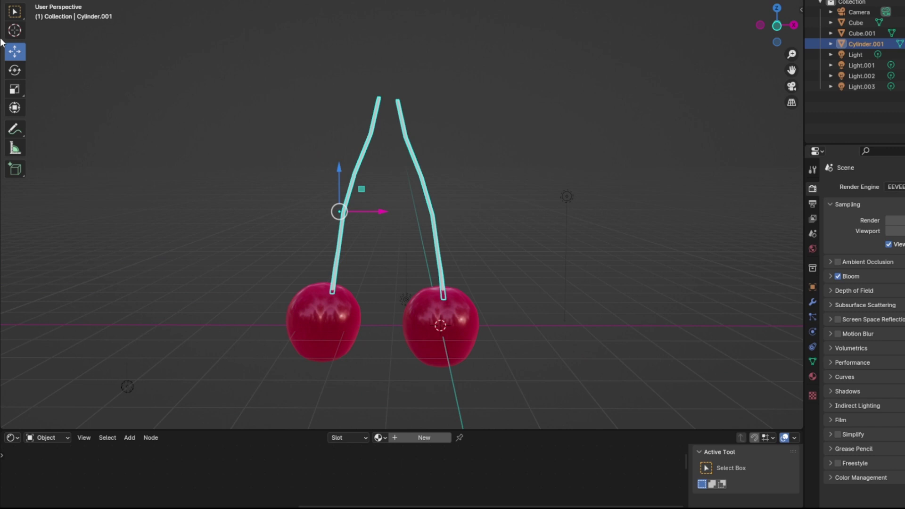
Step: Select the whole joined stem mesh in Edit Mode and lower it slightly along Z
scroll(457, 13, "up", 3)
scroll(457, 12, "down", 4)
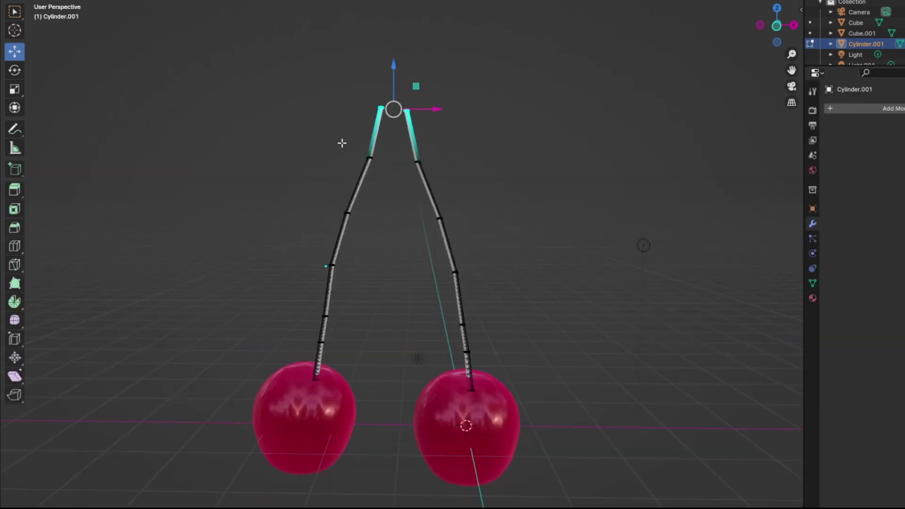
key("a")
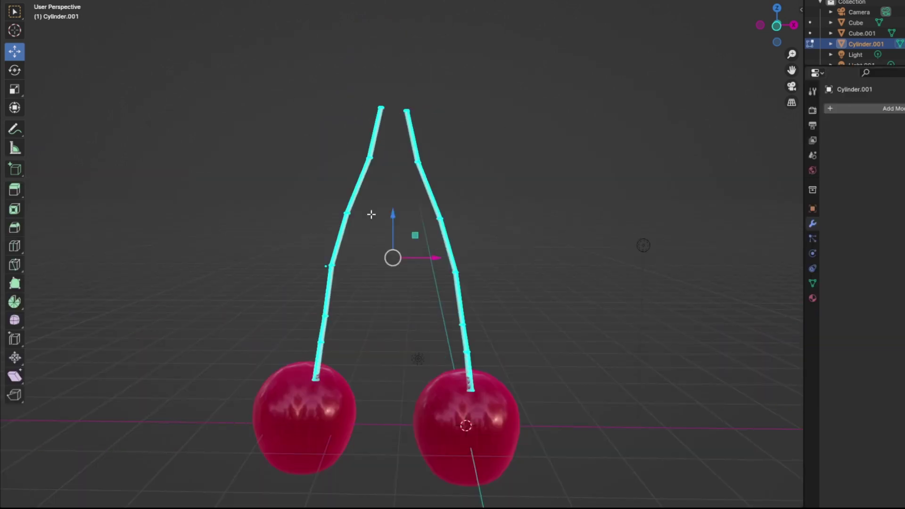
left_click_drag(393, 216, 392, 234)
left_click(14, 51)
scroll(493, 303, "up", 3)
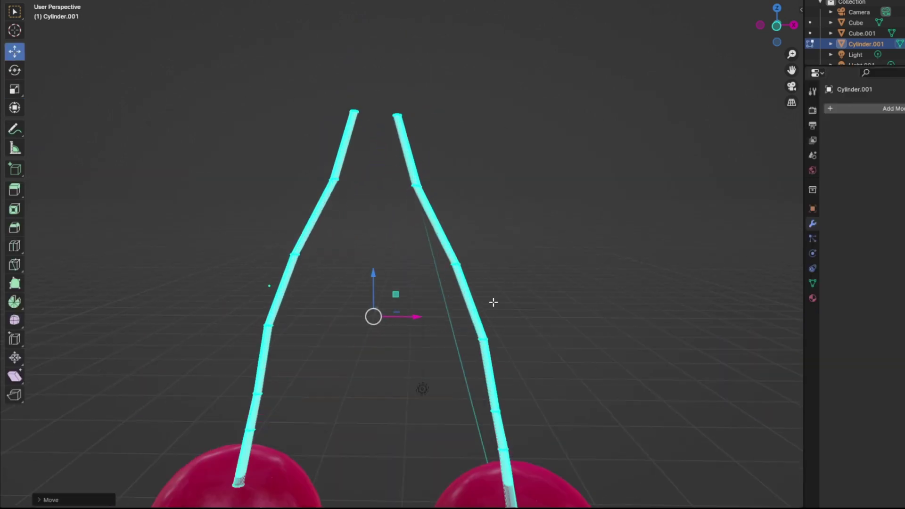
Step: Shift the second stem's edge loops and top end sideways to smooth its line toward the first stem
middle_click_drag(493, 303, 503, 361)
scroll(503, 361, "down", 3)
left_click_drag(346, 139, 410, 200)
left_click(248, 91)
left_click_drag(298, 236, 355, 309)
left_click(15, 52)
left_click_drag(333, 278, 342, 282)
scroll(533, 170, "up", 2)
middle_click_drag(533, 170, 549, 179)
left_click_drag(333, 111, 369, 143)
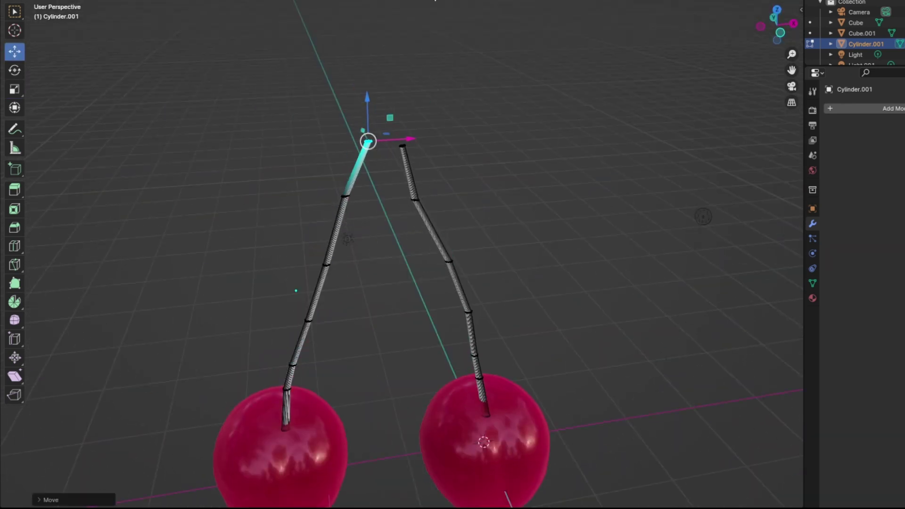
Step: Add a short stem piece where the two upper ends meet and scale it
middle_click_drag(501, 51, 518, 52)
left_click_drag(359, 98, 461, 164)
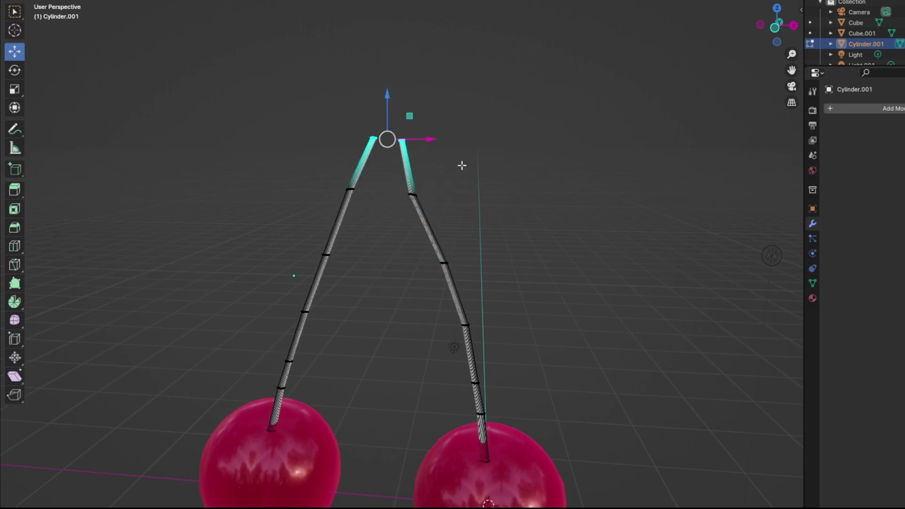
left_click_drag(381, 111, 384, 115)
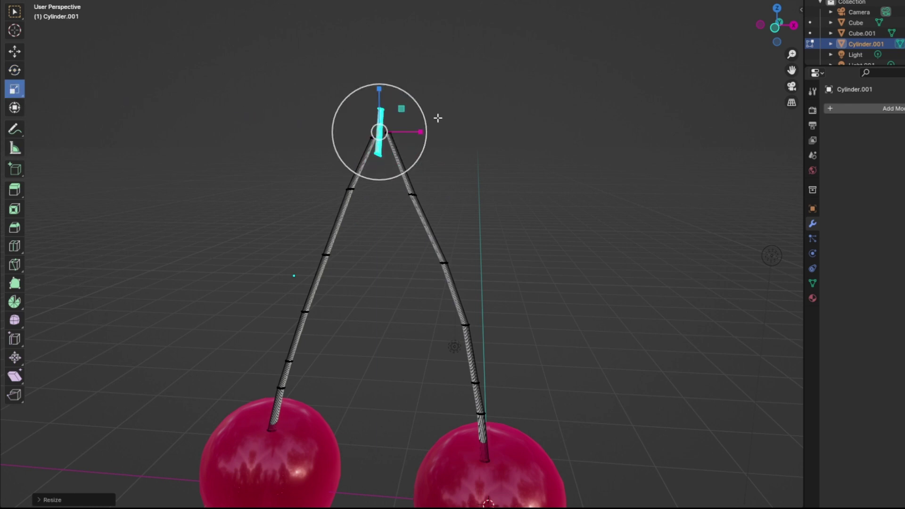
key("s")
left_click(495, 150)
Step: Enlarge the short connecting piece and widen its top end into a flare
middle_click_drag(519, 153, 415, 163)
left_click_drag(384, 66, 482, 107)
left_click_drag(465, 80, 502, 70)
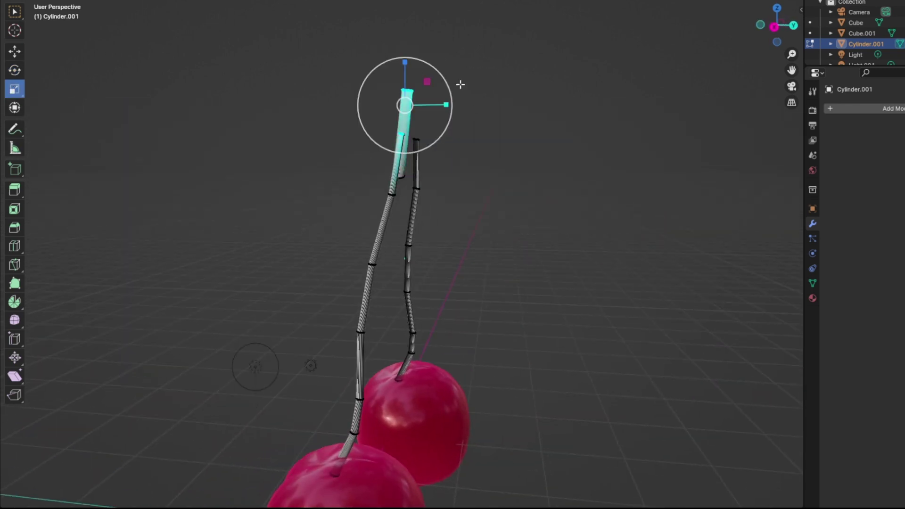
left_click_drag(333, 25, 484, 110)
key("s")
left_click(493, 96)
Step: Add loop cuts across the connecting piece and scale them in to narrow its middle
middle_click_drag(495, 101, 583, 157)
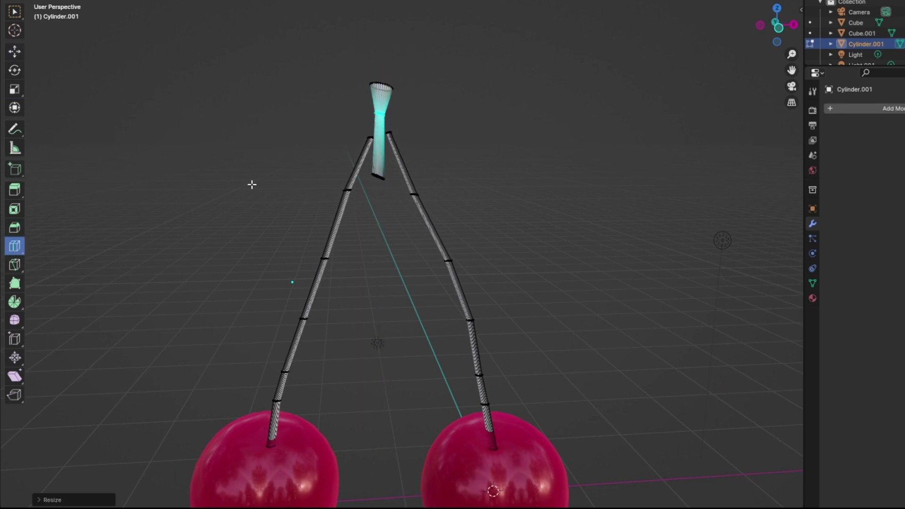
left_click(397, 168)
middle_click_drag(528, 179, 507, 187)
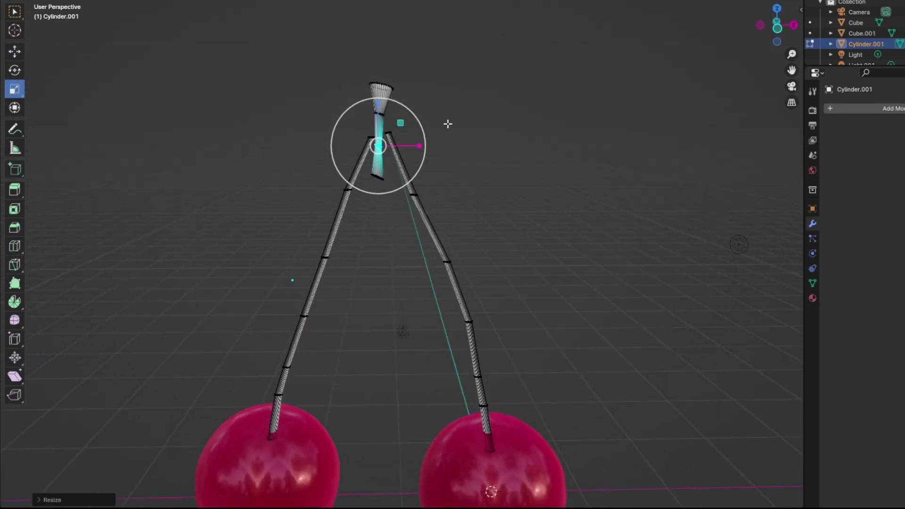
Step: Select the whole connecting piece and move it along Y and upward between the two stems' upper ends
scroll(449, 124, "up", 2)
middle_click_drag(361, 141, 410, 170)
left_click_drag(431, 21, 250, 2, "shift")
scroll(313, 26, "down", 2)
middle_click_drag(406, 149, 495, 107)
left_click_drag(335, 30, 458, 97, "shift")
scroll(436, 190, "up", 1)
middle_click_drag(437, 190, 382, 200)
left_click_drag(406, 152, 352, 83, "shift")
middle_click_drag(352, 82, 405, 89)
left_click(15, 52)
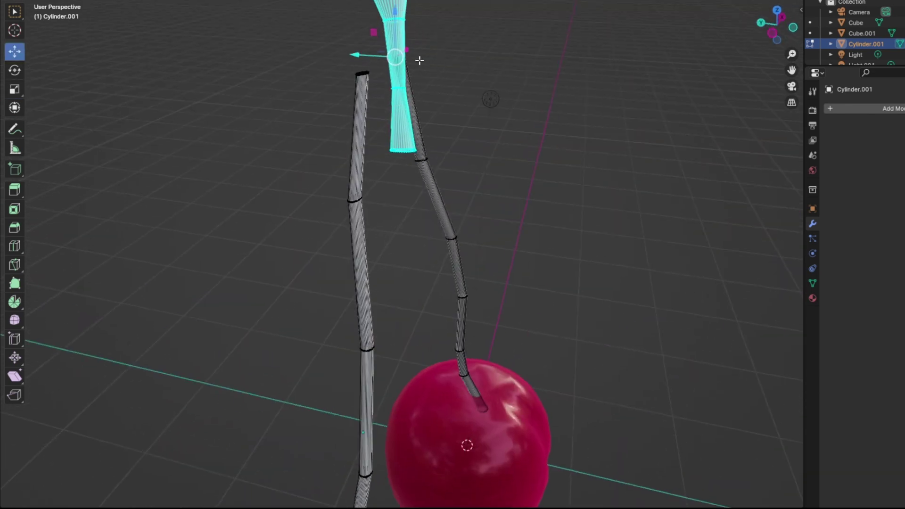
left_click_drag(363, 55, 343, 55)
middle_click_drag(446, 125, 407, 114)
scroll(405, 108, "down", 1)
left_click_drag(371, 82, 373, 59)
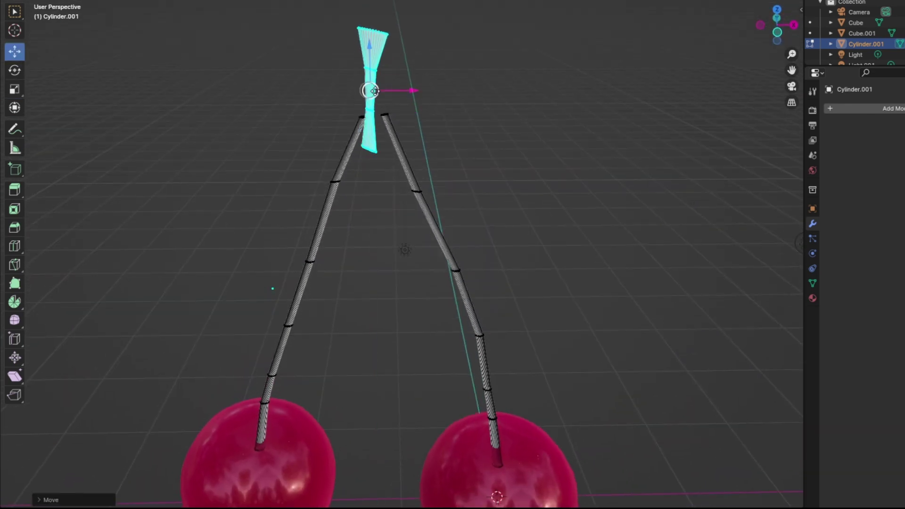
Step: Move the stems' upper ends into the connecting piece so that the two stems meet there
middle_click_drag(374, 90, 470, 51)
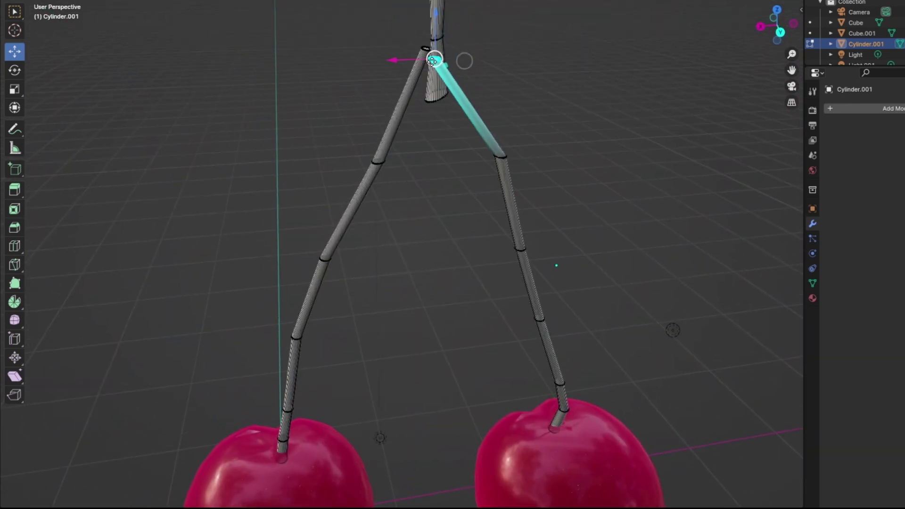
left_click_drag(431, 61, 431, 62)
middle_click_drag(431, 62, 358, 151)
left_click_drag(394, 170, 399, 163)
middle_click_drag(398, 164, 491, 76)
left_click_drag(442, 17, 441, 26)
left_click_drag(390, 41, 427, 60)
middle_click_drag(513, 113, 536, 123)
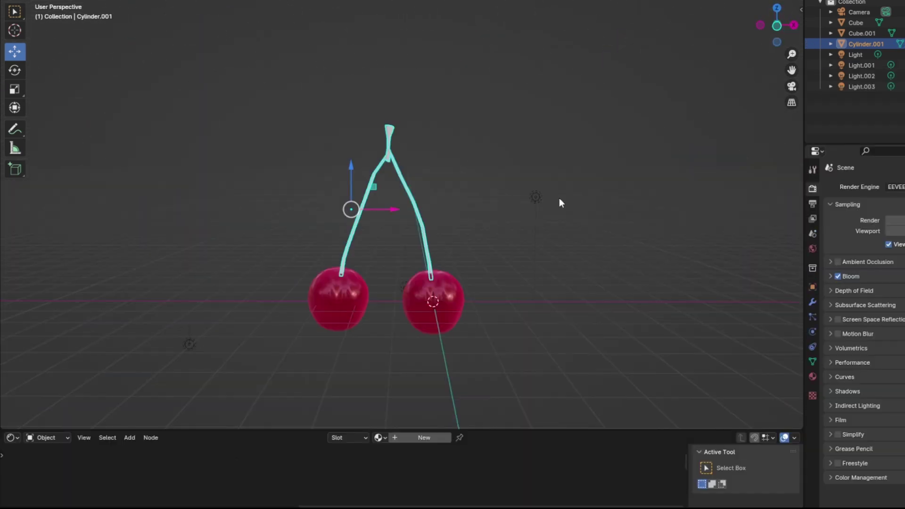
Step: Select an upper-middle edge loop on the second stem and move it inward to curve the stem
scroll(420, 148, "up", 5)
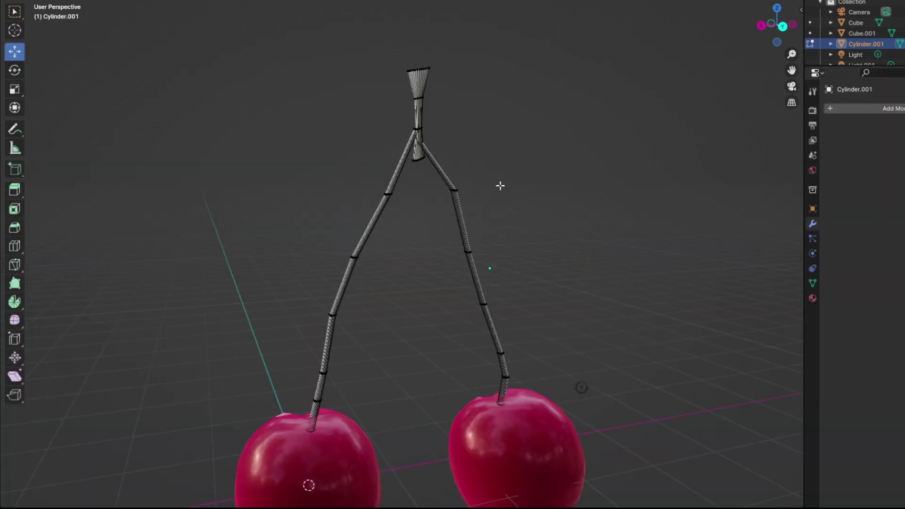
scroll(508, 275, "up", 2)
scroll(531, 251, "down", 4)
scroll(519, 254, "up", 3)
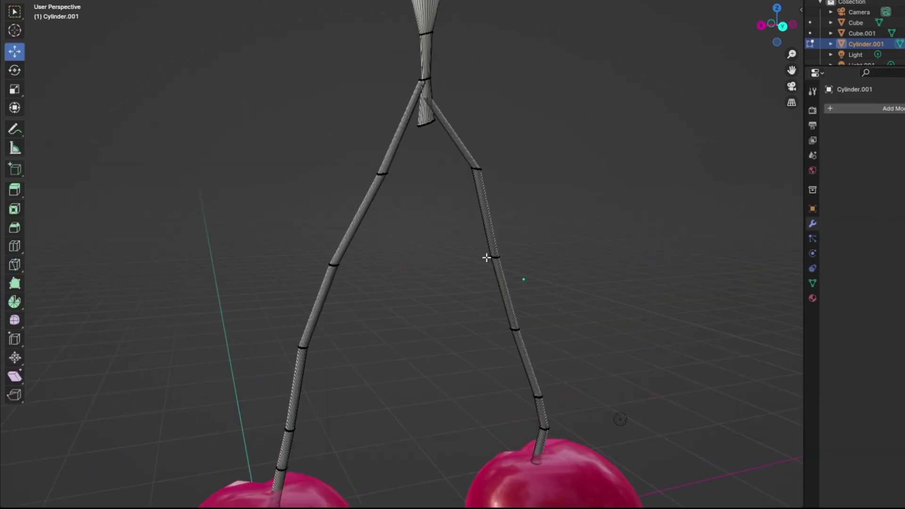
scroll(485, 259, "up", 1)
left_click_drag(462, 223, 584, 311)
key("g")
left_click(578, 302)
scroll(556, 281, "down", 4)
middle_click_drag(556, 281, 541, 337)
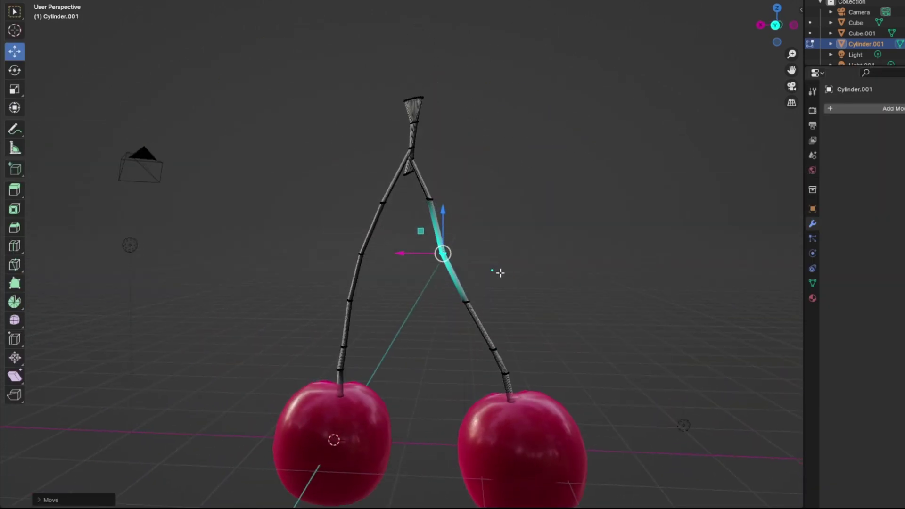
Step: Shift the first stem's middle edge loop outward and upward to refine its curve
left_click_drag(480, 314, 441, 269, "shift")
left_click_drag(340, 231, 365, 285)
left_click_drag(359, 252, 354, 237)
middle_click_drag(486, 283, 385, 275)
key("g")
middle_click_drag(376, 237, 596, 252)
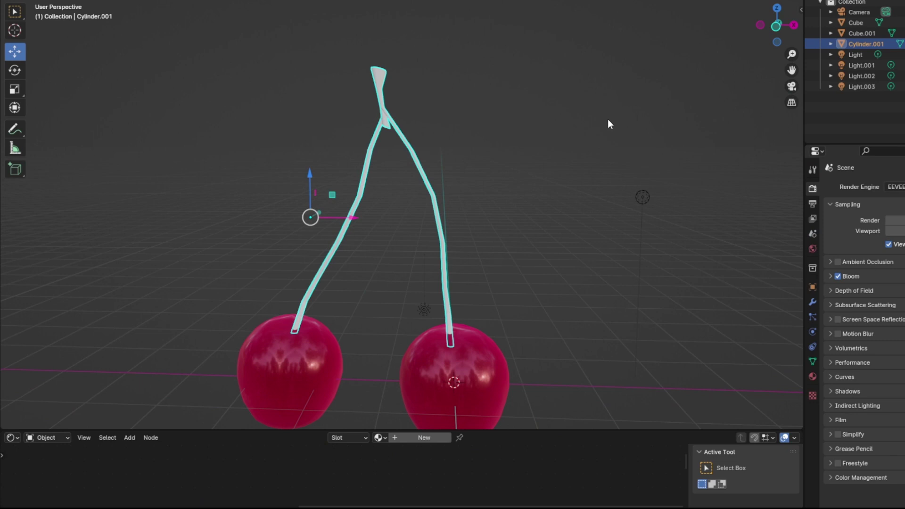
scroll(592, 116, "down", 1)
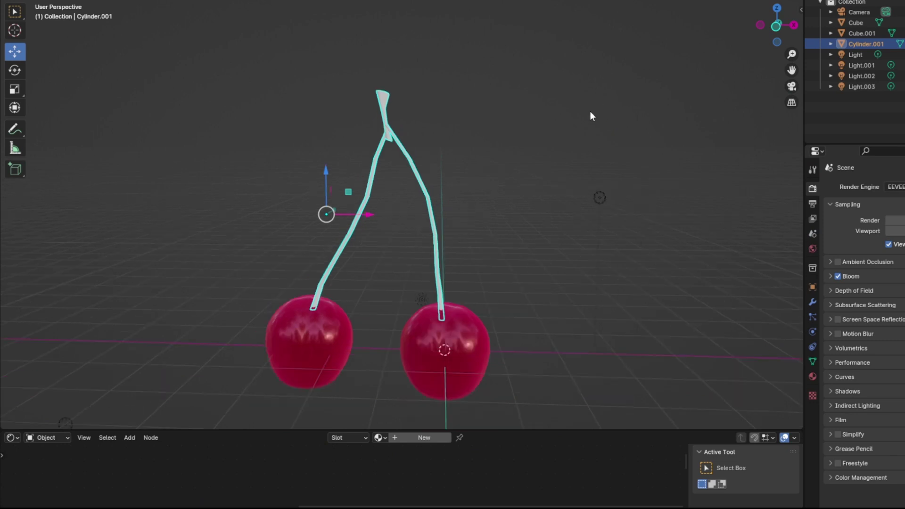
Step: Add a Subdivision Surface modifier to the stem object
key("shift+a")
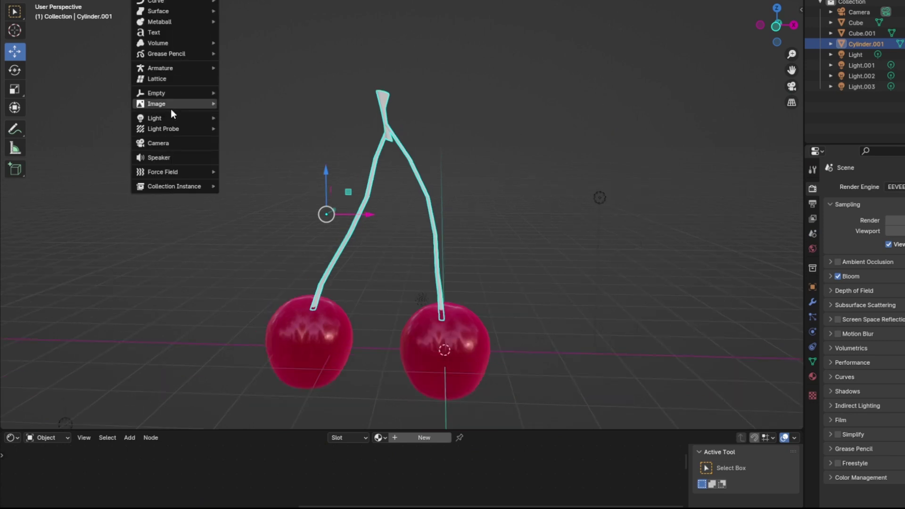
left_click(253, 104)
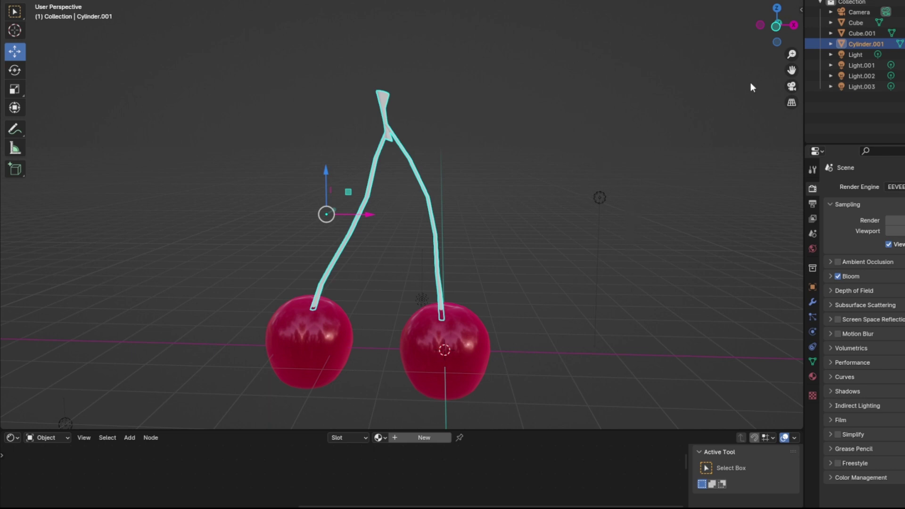
left_click(812, 301)
left_click(813, 249)
left_click(812, 302)
left_click(885, 186)
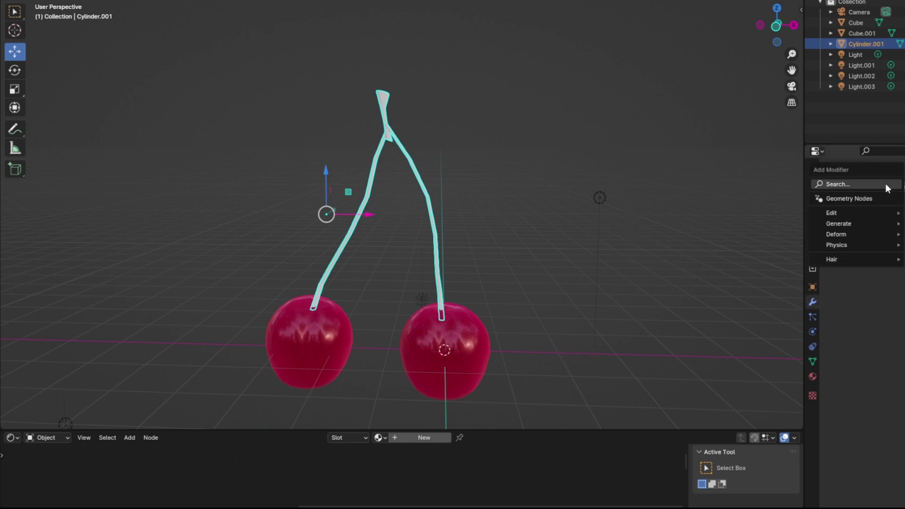
left_click(885, 184)
left_click(839, 200)
scroll(527, 134, "up", 3)
middle_click_drag(527, 134, 502, 155)
left_click(504, 89)
left_click(778, 1)
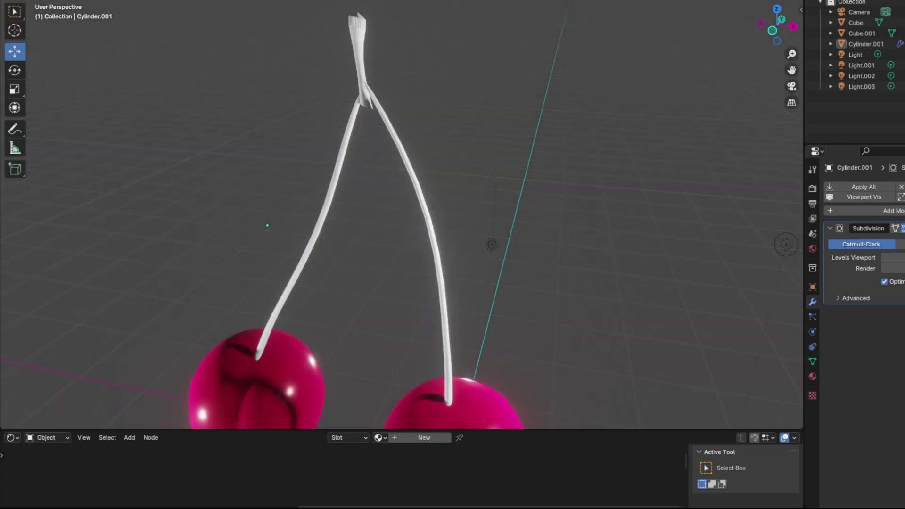
Step: Apply the stem object's Subdivision modifier
scroll(509, 189, "down", 4)
mouse_move(510, 188)
middle_mouse_down()
mouse_move(319, 211)
mouse_move(679, 169)
middle_mouse_up()
left_click(903, 228)
left_click(889, 240)
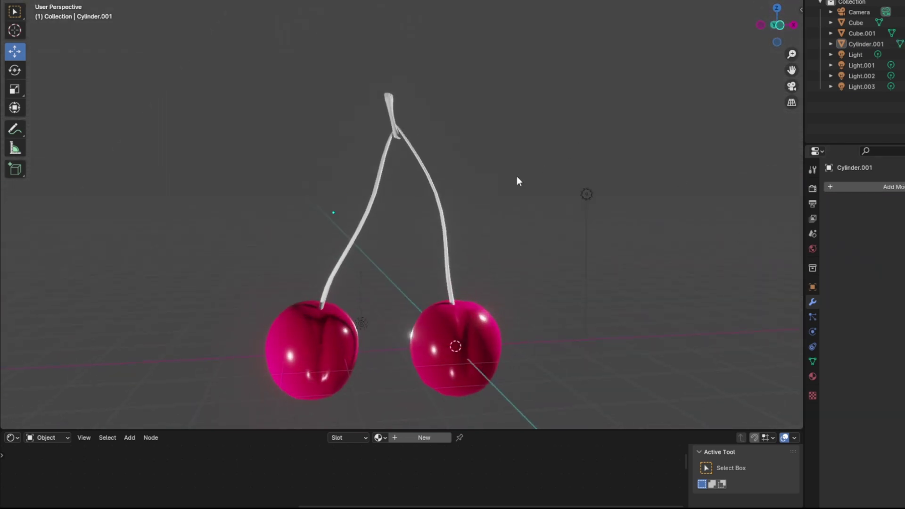
Step: Create a new material for the stems and enlarge the node editor
scroll(538, 191, "up", 2)
middle_click_drag(517, 177, 465, 184)
scroll(541, 191, "down", 4)
left_click(426, 227)
left_click(420, 438)
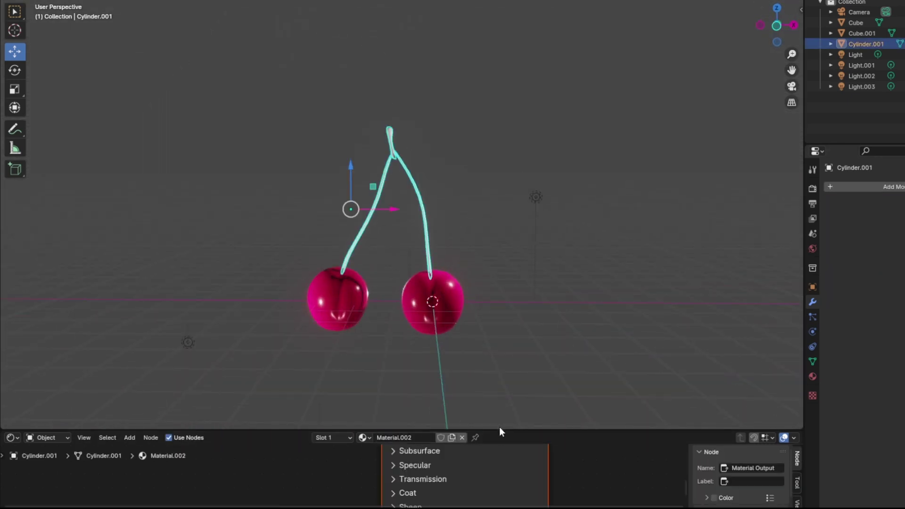
left_click_drag(499, 429, 499, 288)
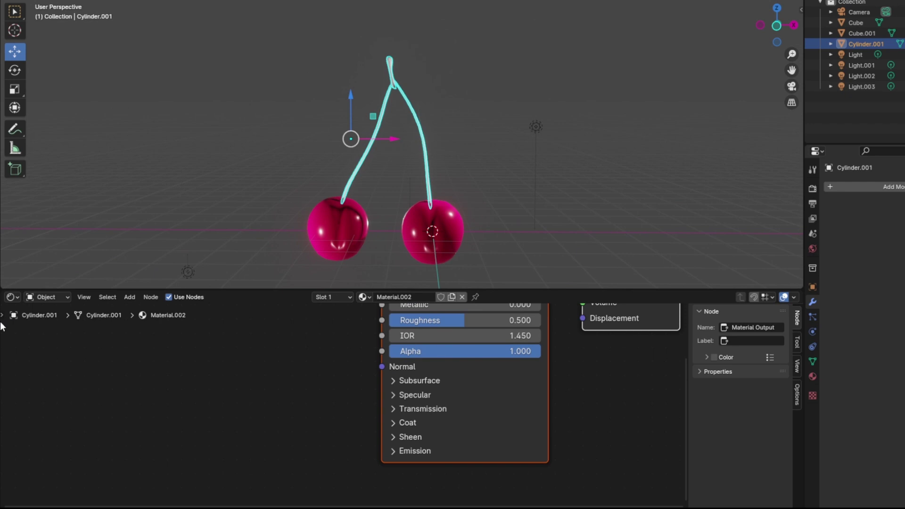
Step: Add a Gradient Texture node to the stem material, placed ahead of the Principled BSDF
scroll(530, 133, "up", 3)
left_click(530, 133)
middle_click_drag(330, 326, 494, 435)
left_click(302, 394)
key("shift+a")
left_click(297, 383)
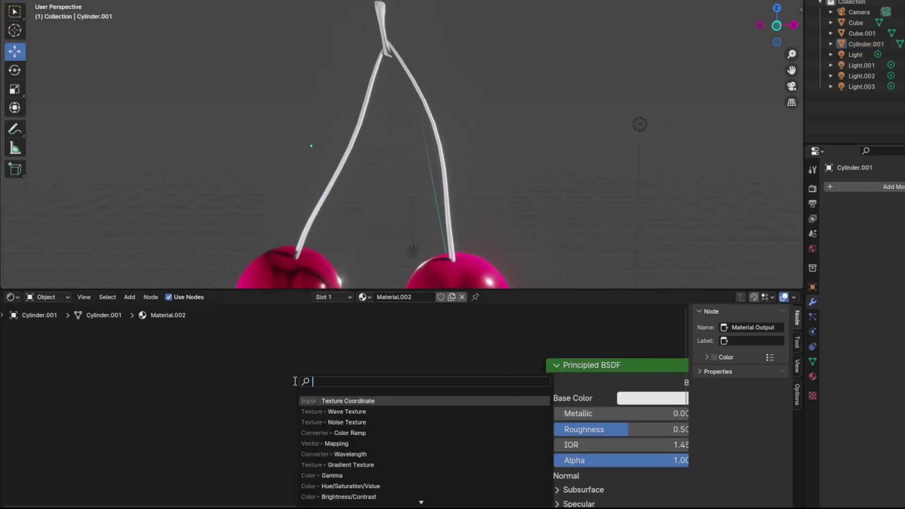
type("grad")
key("Return")
left_click(107, 372)
Step: Add a Color Ramp node fed by the Gradient Texture's Color output
left_click_drag(208, 391, 253, 390)
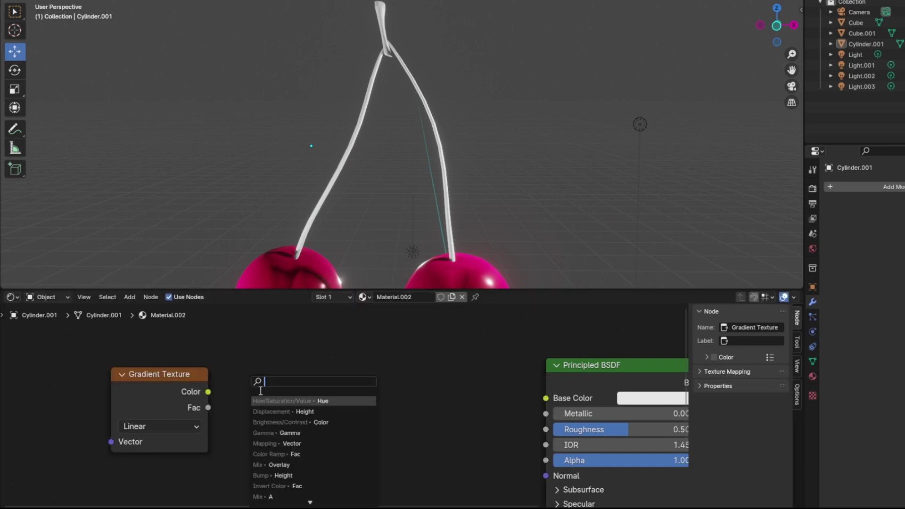
type("ramp")
key("Return")
left_click(301, 457)
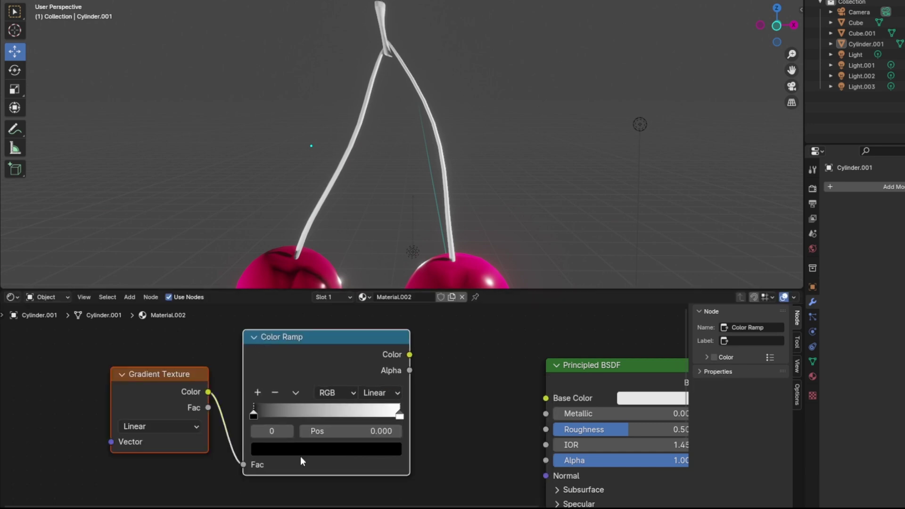
Step: Connect the Color Ramp's Color output to the Principled BSDF's Base Color and space the nodes apart
scroll(301, 456, "down", 4)
middle_click_drag(187, 376, 246, 381)
left_click_drag(310, 365, 395, 385)
left_click_drag(310, 365, 519, 407)
middle_click_drag(229, 396, 284, 419)
scroll(284, 418, "up", 3)
Step: Move the ramp's black stop to 0.682 and set the Gradient Texture type to Diagonal
left_click_drag(284, 417, 340, 422)
left_click(213, 430)
left_click(200, 420)
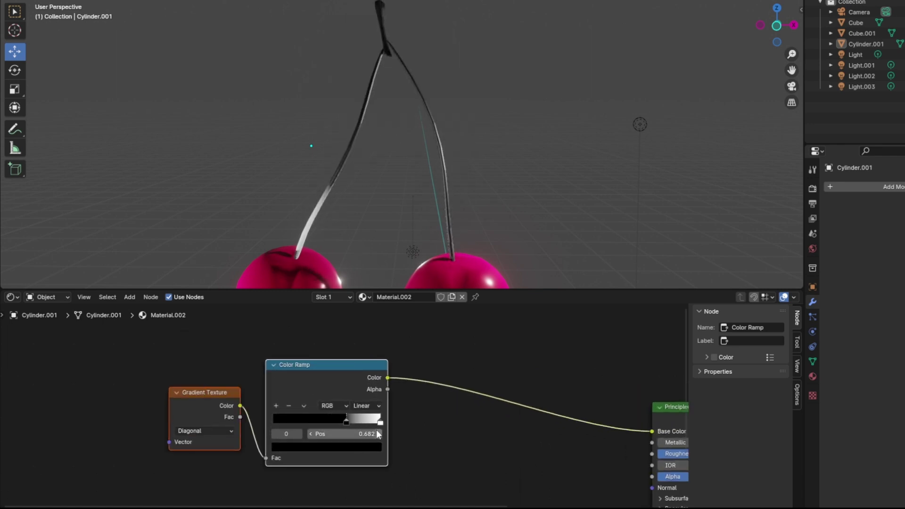
Step: Recolor the ramp's black stop bright green and add a new stop between it and the white one
left_click(351, 447)
left_click_drag(376, 356, 376, 321)
left_click(283, 305)
left_click(277, 406)
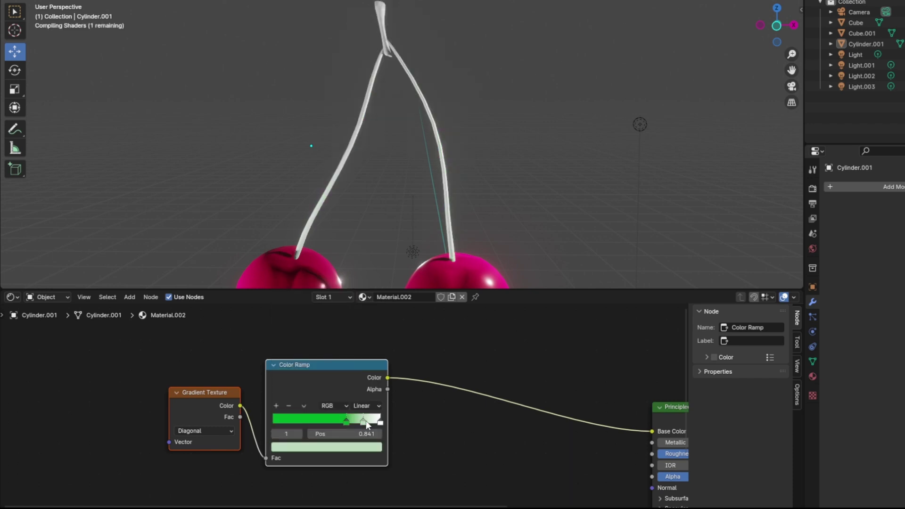
Step: Move the new stop ahead of the bright green one and color it dark green with hue 0.353, saturation 1 and value 0.033
left_click_drag(365, 420, 305, 421)
left_click(325, 450)
left_click(286, 301)
left_click_drag(374, 316, 373, 359)
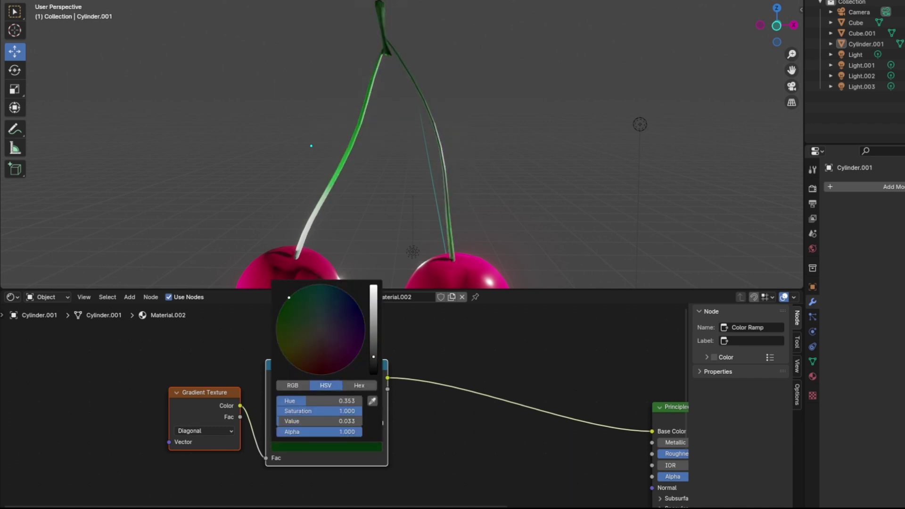
left_click_drag(309, 421, 332, 421)
middle_click_drag(404, 121, 384, 128)
Step: Recolor the ramp's white end stop a very dark red
left_click(381, 422)
left_click(366, 447)
left_click(336, 372)
left_click(372, 360)
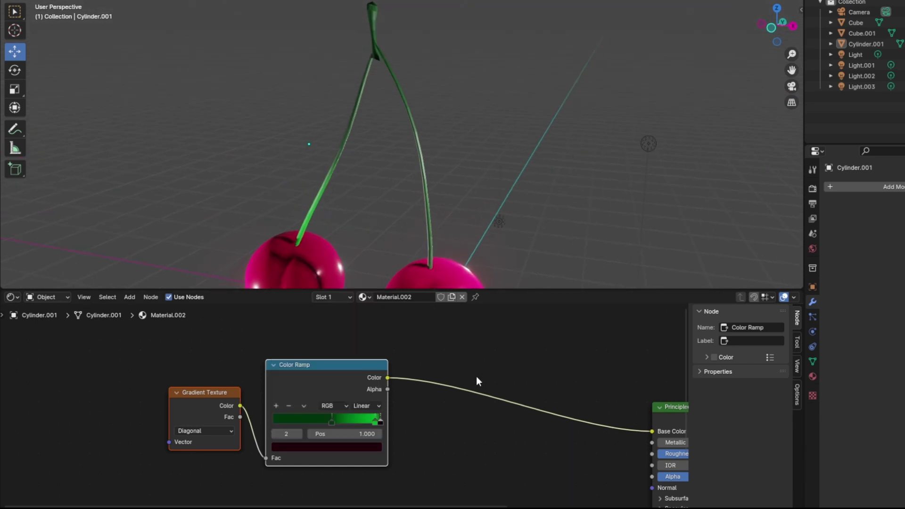
Step: Rearrange the ramp stops with bright green at 0.041, followed by dark green and the dark red at 0.814
left_click(373, 423)
left_click(374, 426, "shift")
left_click(374, 426, "shift")
left_click(326, 426)
left_click_drag(372, 425, 371, 424)
left_click_drag(371, 421, 249, 424)
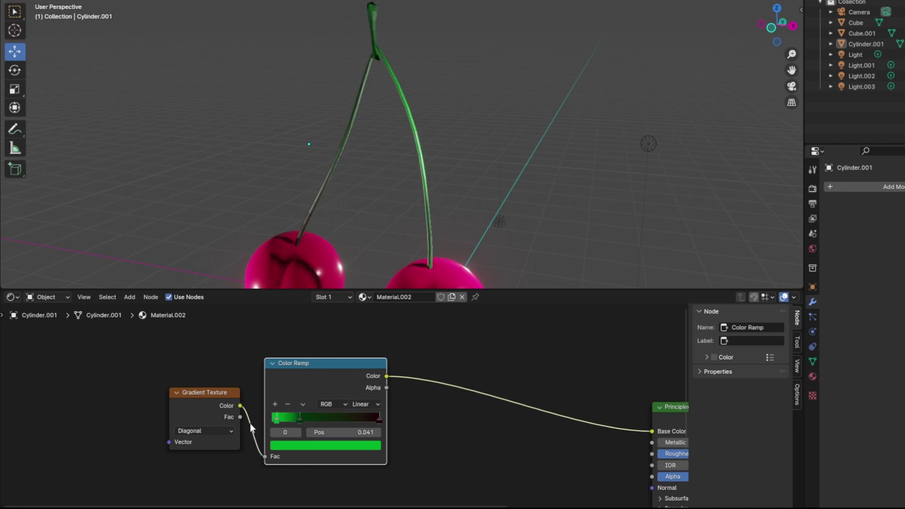
scroll(438, 196, "down", 3)
middle_click_drag(439, 195, 476, 183)
scroll(476, 184, "up", 1)
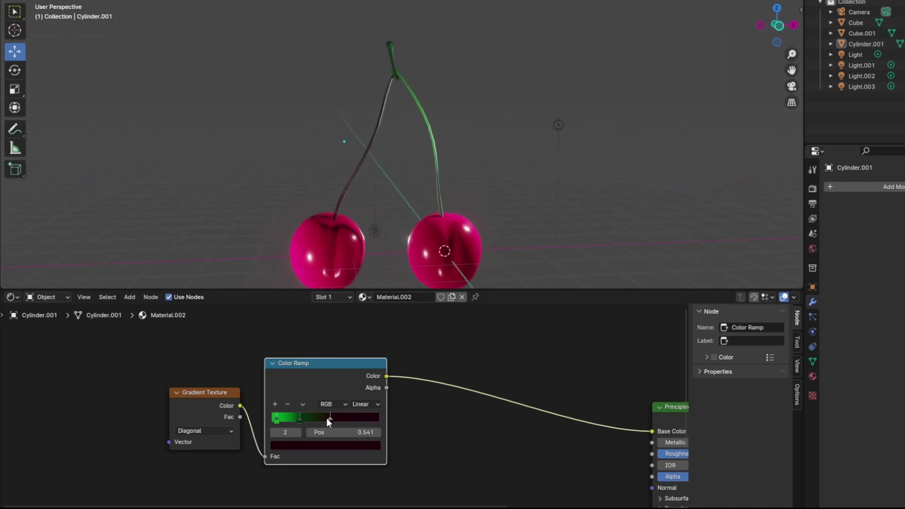
Step: Add a Mapping node and connect its Vector output to the Gradient Texture's Vector input
key("shift+a")
type("map")
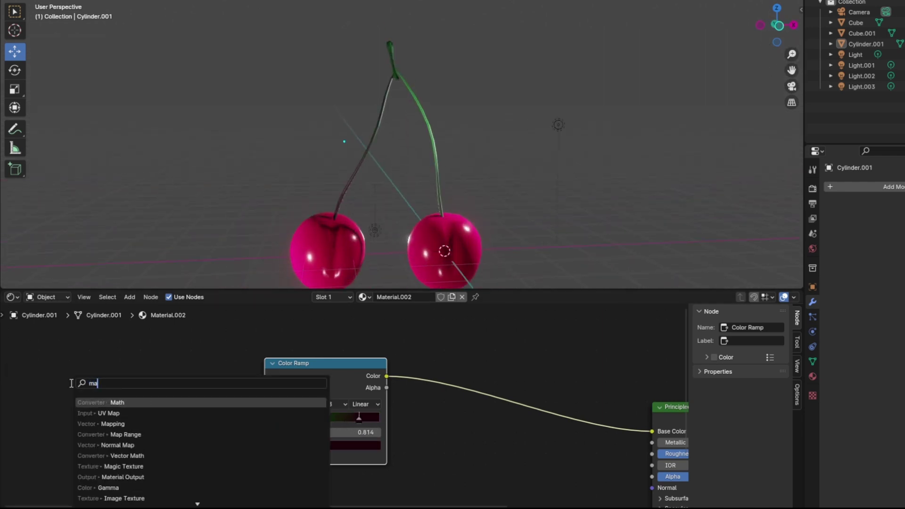
key("Return")
left_click(92, 392)
left_click_drag(124, 401, 169, 442)
middle_click_drag(168, 439, 229, 377)
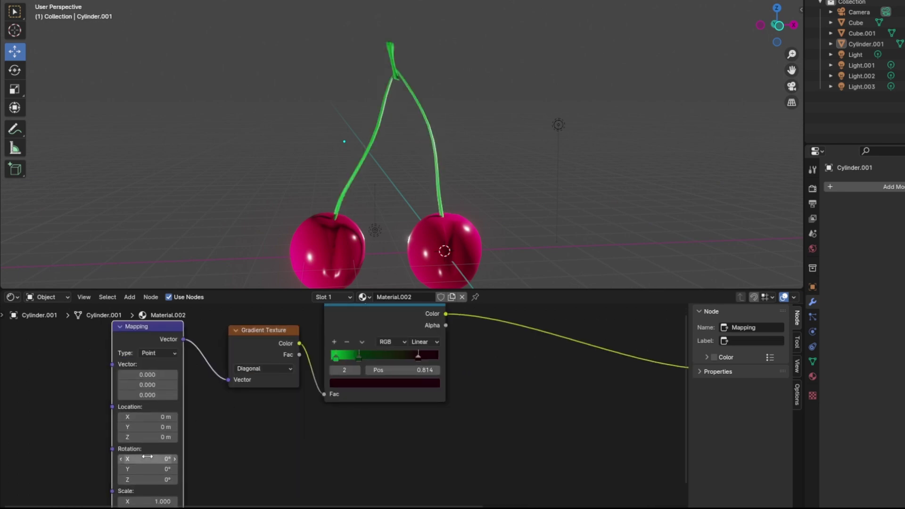
Step: Set the Mapping type to Texture, with X rotation 37.9° and scale X 0.1, Y 0, Z -0.7
left_click(164, 353)
mouse_move(148, 459)
left_mouse_down()
mouse_move(164, 460)
mouse_move(146, 460)
left_mouse_up()
left_click(160, 375)
middle_click_drag(137, 441, 161, 406)
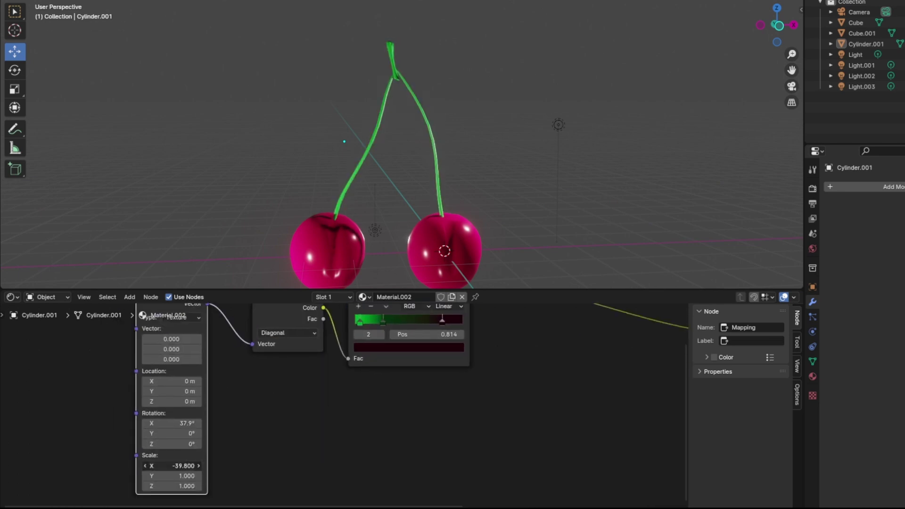
mouse_move(161, 465)
left_mouse_down()
mouse_move(178, 466)
mouse_move(150, 476)
mouse_move(161, 477)
left_mouse_up()
left_click_drag(165, 486, 160, 486)
Step: Add a Texture Coordinate node and connect its Generated output to the Mapping node's Vector input
middle_click_drag(160, 424, 298, 453)
key("shift+a")
left_click(128, 386)
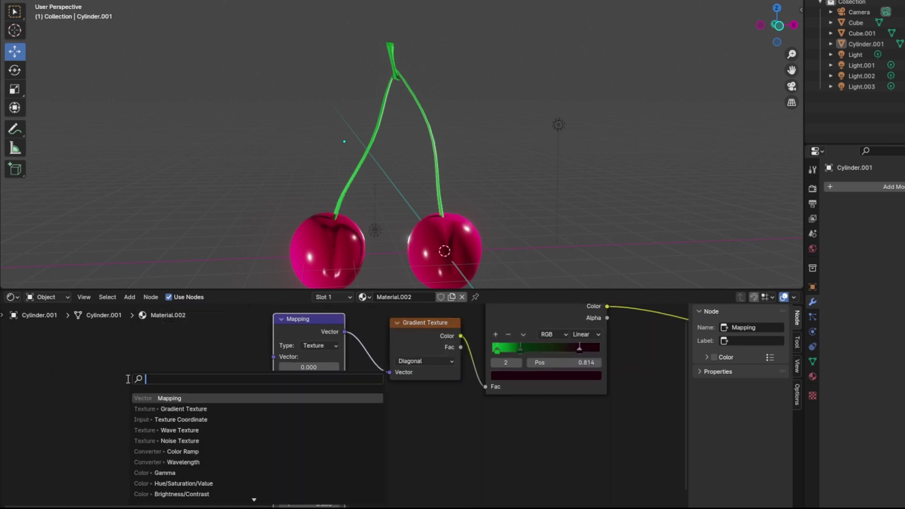
left_click(137, 421)
left_click(84, 356)
left_click_drag(174, 383, 274, 357)
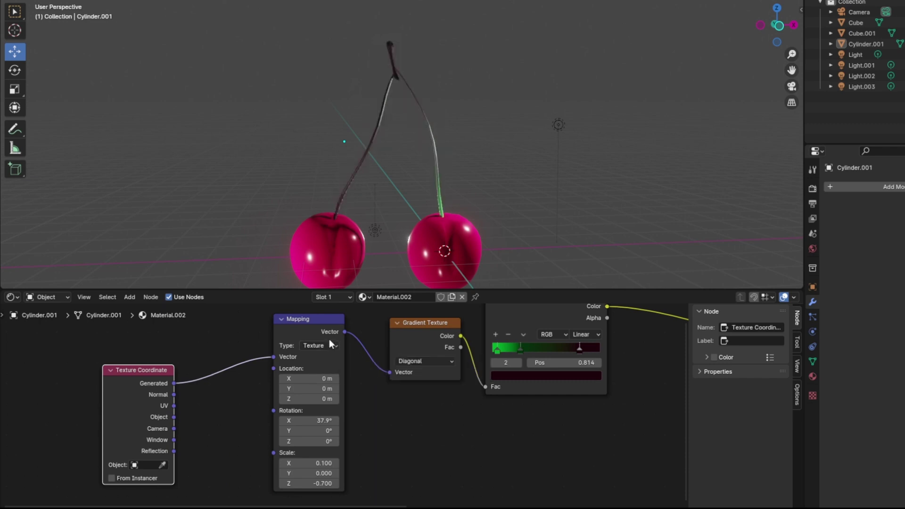
Step: Set the Mapping rotation to about 58.7°, 59.6°, 99.8° and its scale to -0.2, -22.8, -9.7
mouse_move(316, 420)
left_mouse_down()
mouse_move(332, 421)
mouse_move(314, 431)
left_mouse_up()
mouse_move(308, 442)
left_mouse_down()
mouse_move(325, 441)
mouse_move(321, 464)
mouse_move(288, 474)
left_mouse_up()
mouse_move(309, 484)
left_mouse_down()
mouse_move(297, 484)
mouse_move(314, 464)
left_mouse_up()
key("minus")
middle_click_drag(524, 352, 470, 370)
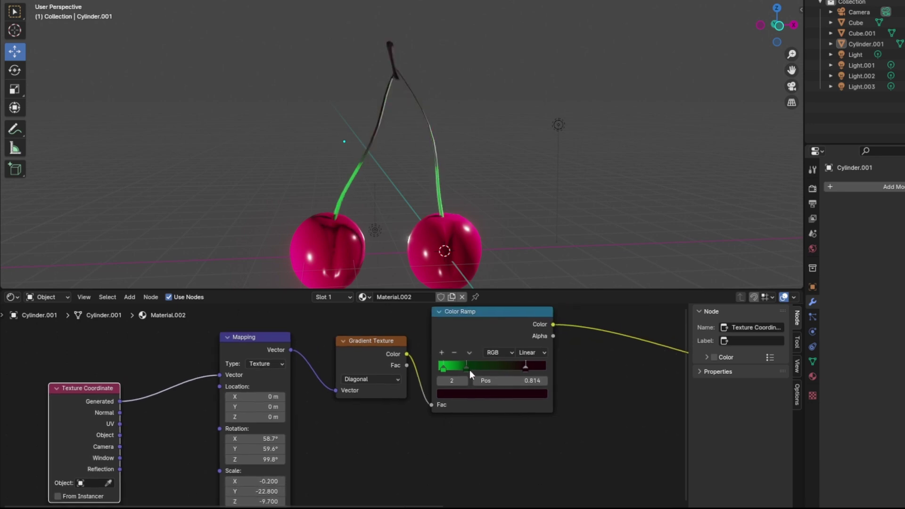
Step: Reorder the ramp stops to dark red, bright green at 0.436 and dark green, with Ease interpolation
left_click_drag(446, 373, 458, 379)
left_click_drag(461, 375, 525, 375)
left_click(545, 357)
left_click(553, 386)
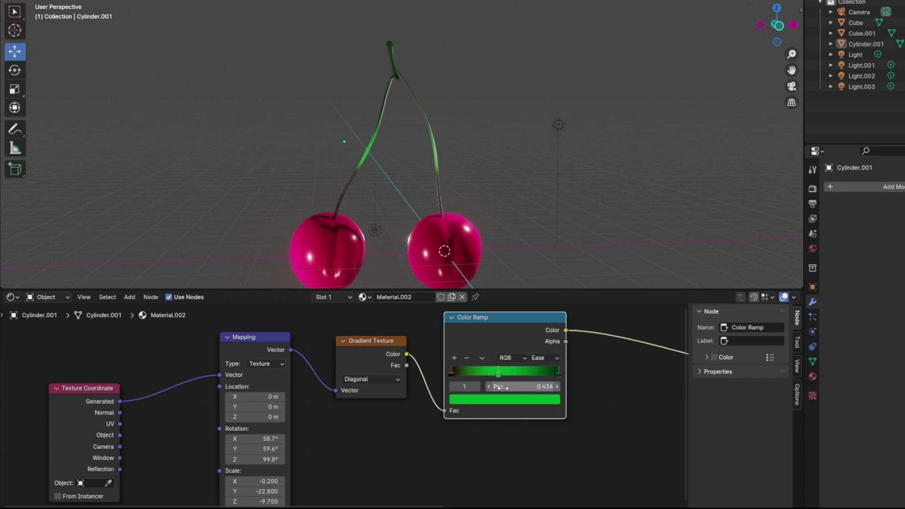
Step: Rearrange the ramp with dark red at the start, dark green at 0.268 and bright green near the end
left_click_drag(452, 371, 458, 372)
left_click_drag(560, 377, 512, 381)
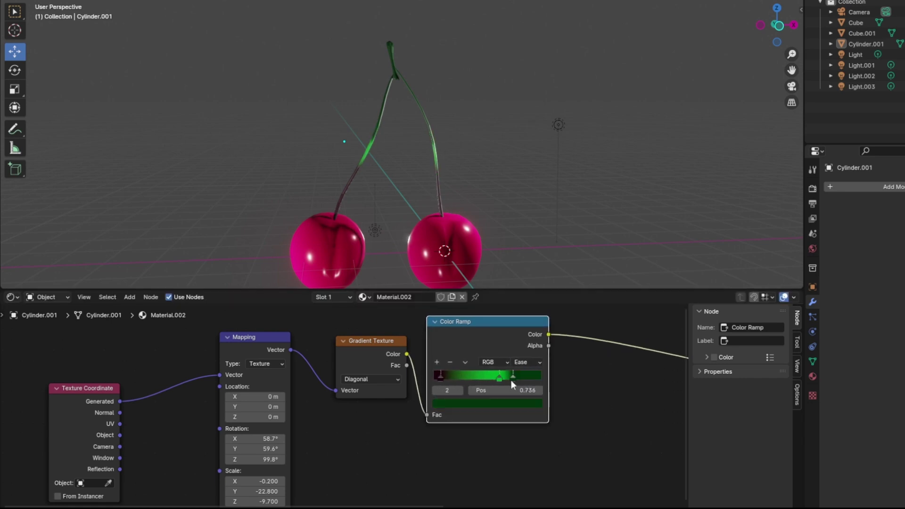
left_click_drag(441, 377, 517, 378)
mouse_move(499, 378)
left_mouse_down()
mouse_move(439, 377)
mouse_move(516, 375)
mouse_move(502, 376)
left_mouse_up()
left_click_drag(442, 378, 435, 377)
left_click_drag(497, 378, 464, 378)
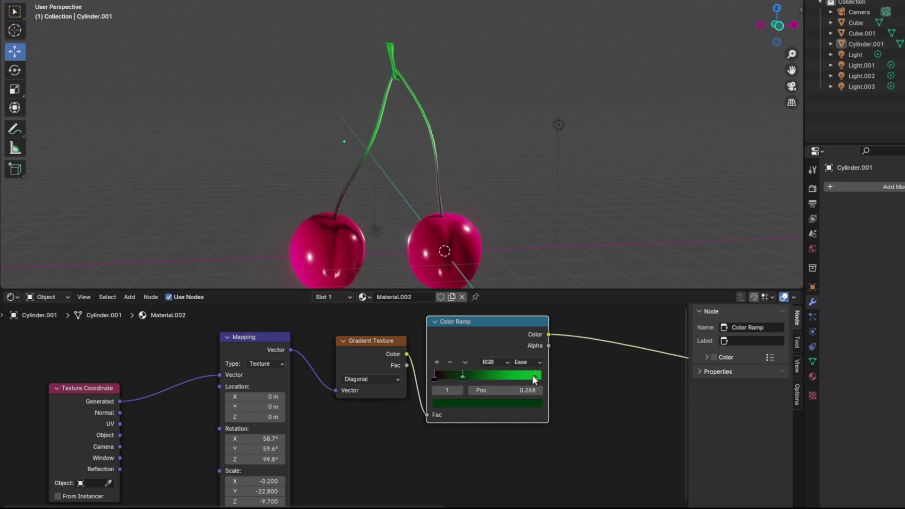
Step: Darken the bright green stop, place it at 0.398, and put an additional dark green stop at 1.000
left_click(515, 402)
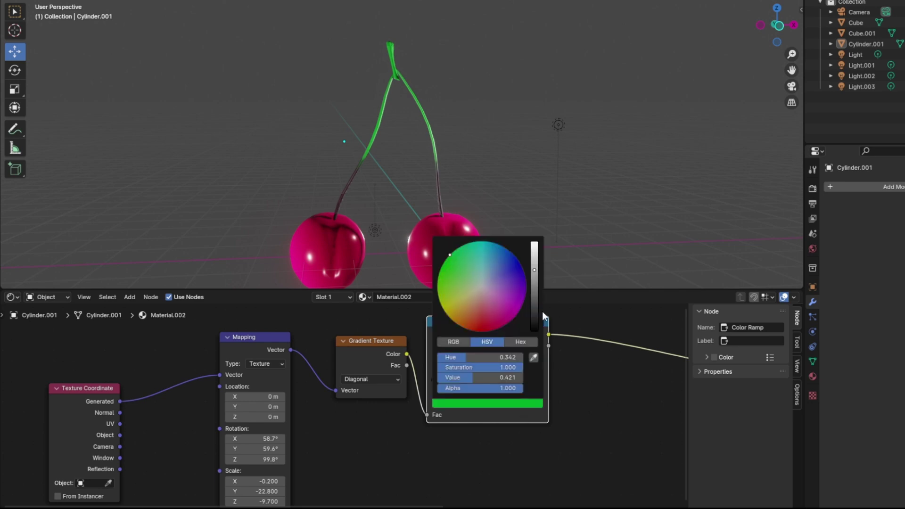
left_click_drag(542, 311, 542, 325)
left_click(478, 378)
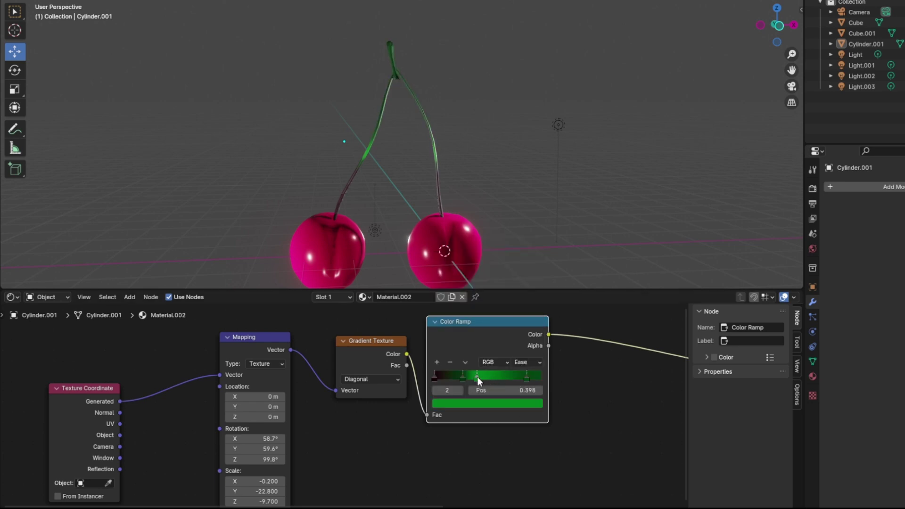
left_click(503, 403)
key("ctrl+z")
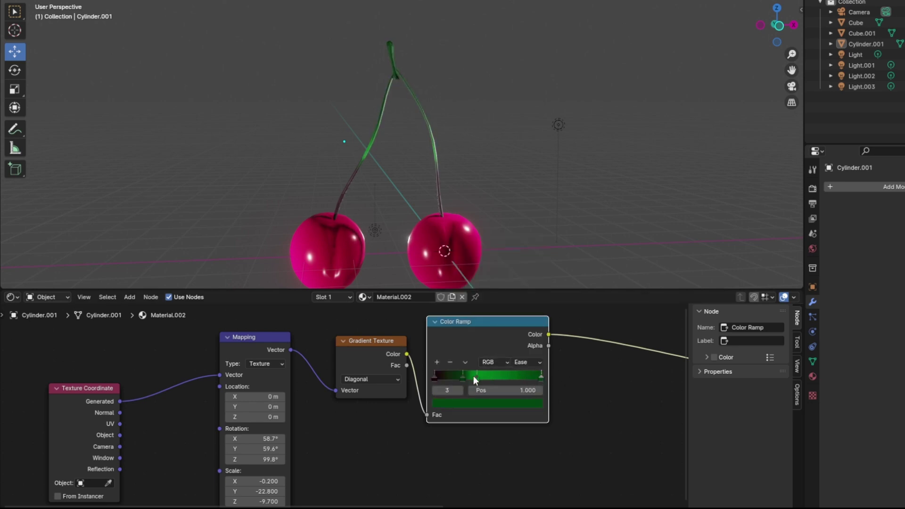
Step: Brighten the middle green stop and place a second bright green stop at 0.843
left_click_drag(477, 386, 493, 387)
left_click(491, 403)
left_click_drag(535, 287, 535, 250)
scroll(589, 146, "up", 2)
middle_click_drag(590, 146, 544, 155)
left_click_drag(491, 380, 528, 381)
scroll(445, 143, "down", 2)
middle_click_drag(445, 144, 474, 122)
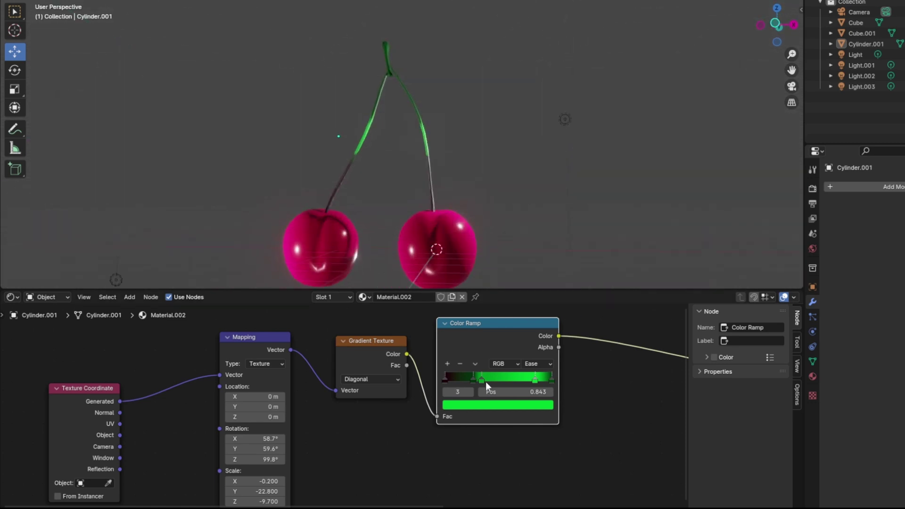
Step: Remove the extra bright green stop at 0.843 and readjust the brightness of the remaining green stop
left_click(462, 366)
left_click_drag(467, 371, 463, 371)
left_click(496, 403)
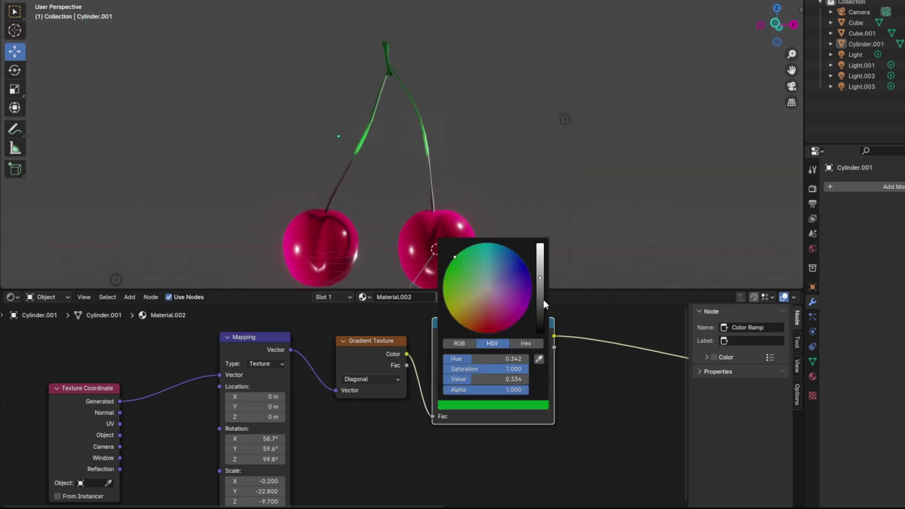
left_click_drag(542, 302, 542, 259)
left_click(485, 378)
left_click(498, 405)
scroll(537, 90, "down", 2)
mouse_move(542, 66)
middle_mouse_down()
mouse_move(519, 89)
mouse_move(542, 71)
middle_mouse_up()
left_click(548, 379)
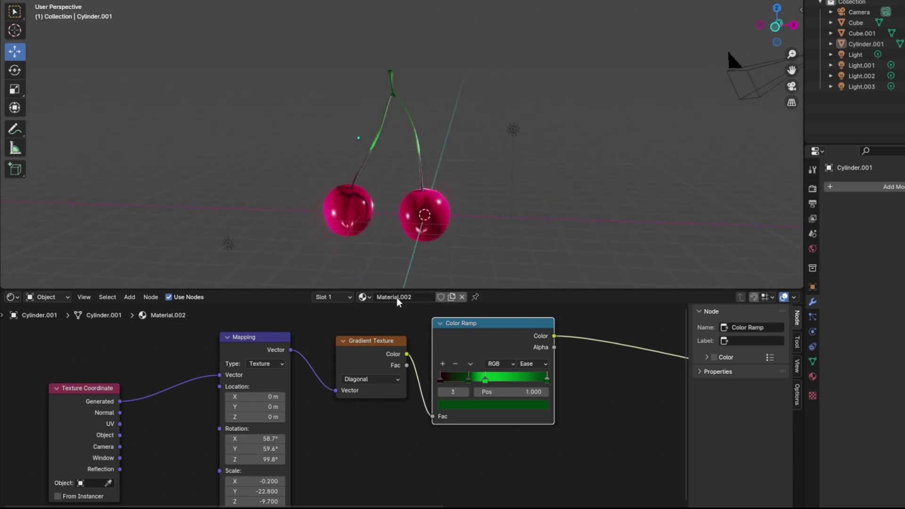
Step: Select the Texture Coordinate, Mapping, Gradient Texture and Color Ramp nodes and move them up together
scroll(379, 398, "down", 4)
middle_click_drag(557, 312, 464, 367)
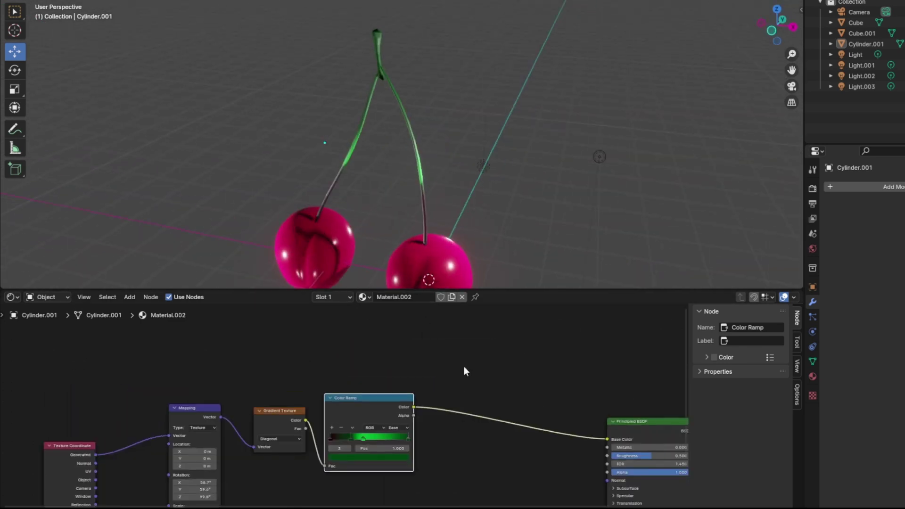
left_click_drag(2, 387, 354, 471)
left_click_drag(343, 410, 354, 340)
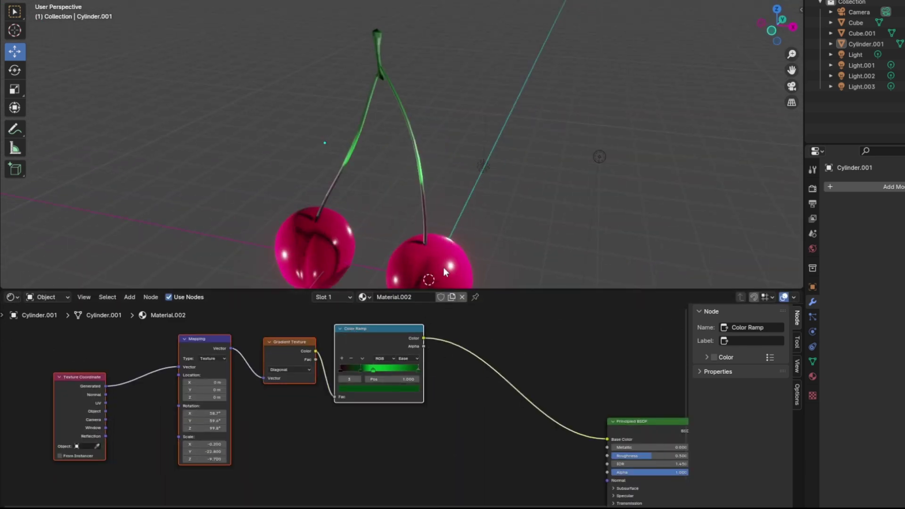
Step: Add a Noise Texture node below the gradient nodes and connect its color to a new Color Ramp
middle_click_drag(245, 459, 321, 412)
key("shift+a")
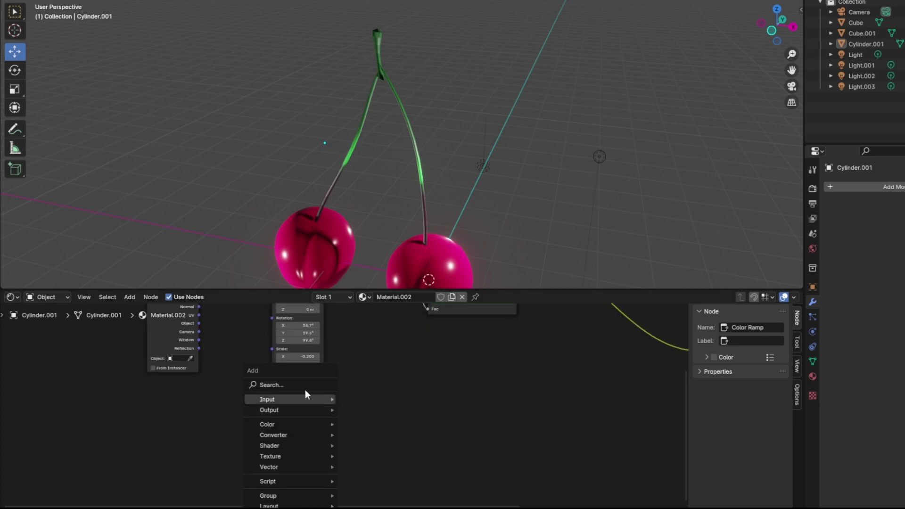
type("noise")
key("Return")
left_click_drag(344, 429, 415, 389)
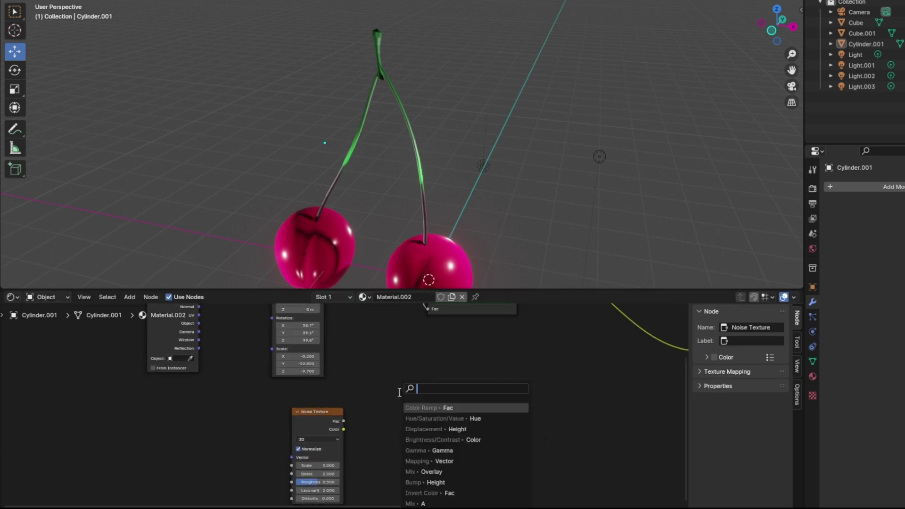
type("ramp")
left_click(430, 409)
left_click(434, 412)
middle_click_drag(435, 412, 378, 450)
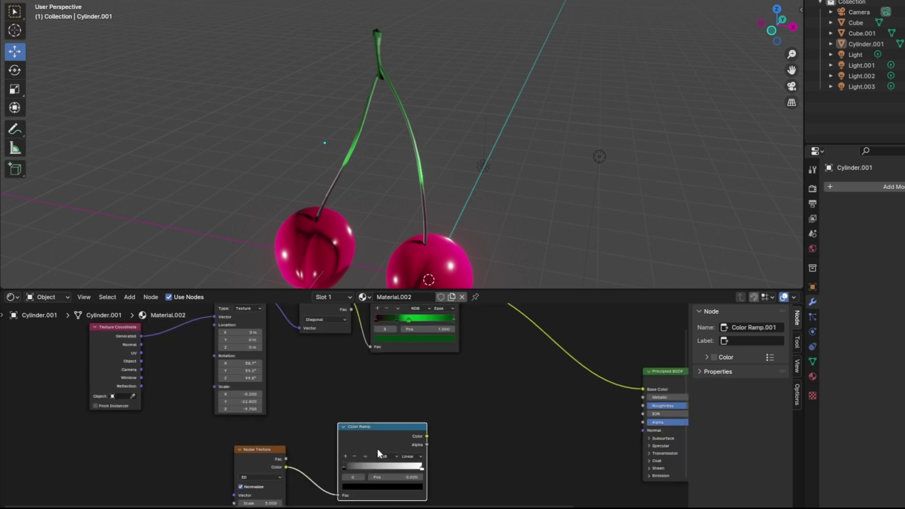
Step: Replace the new black-to-white ramp with a duplicate of the green gradient Color Ramp beside the Noise Texture
right_click(392, 441)
left_click(355, 393)
left_click(436, 346)
right_click(436, 346)
left_click(403, 329)
left_click(377, 467)
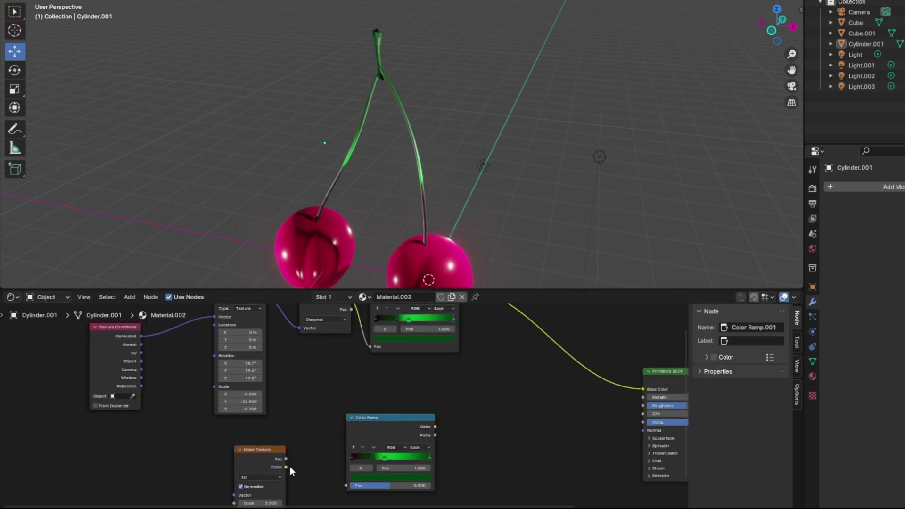
Step: Connect the Noise Texture color to the duplicated Color Ramp's Fac and flip the ramp's color order
left_click_drag(287, 467, 346, 485)
middle_click_drag(464, 443, 412, 380)
scroll(412, 380, "up", 7)
left_click(282, 380)
left_click(299, 392)
scroll(344, 396, "down", 5)
left_click_drag(372, 364, 405, 343)
Step: Add an Overlay mix node with the gradient ramp in A and the noise ramp in B, feeding the Base Color
left_click_drag(400, 312, 488, 354)
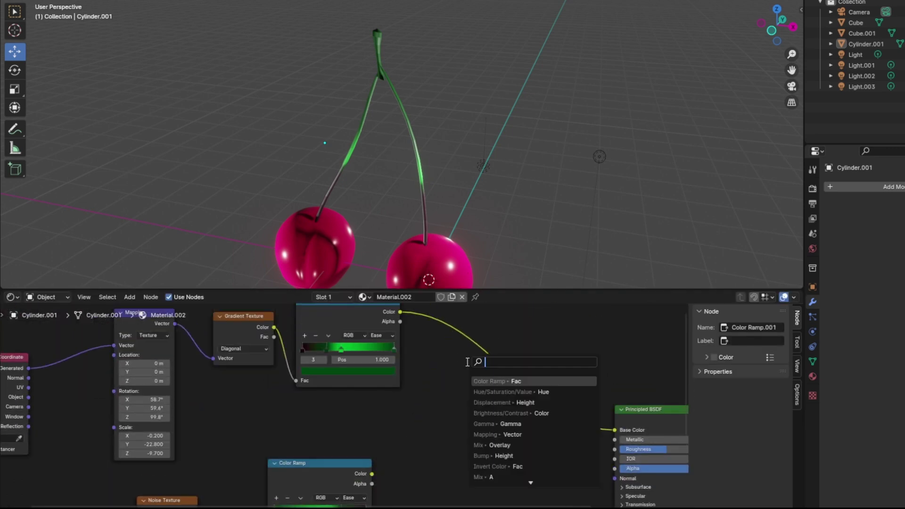
type("over")
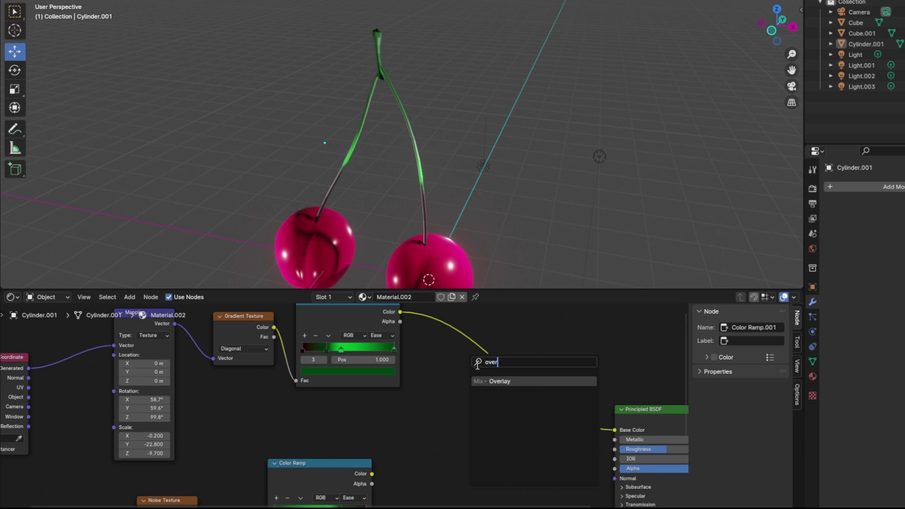
left_click(500, 381)
left_click(500, 375)
left_click_drag(528, 360, 613, 432)
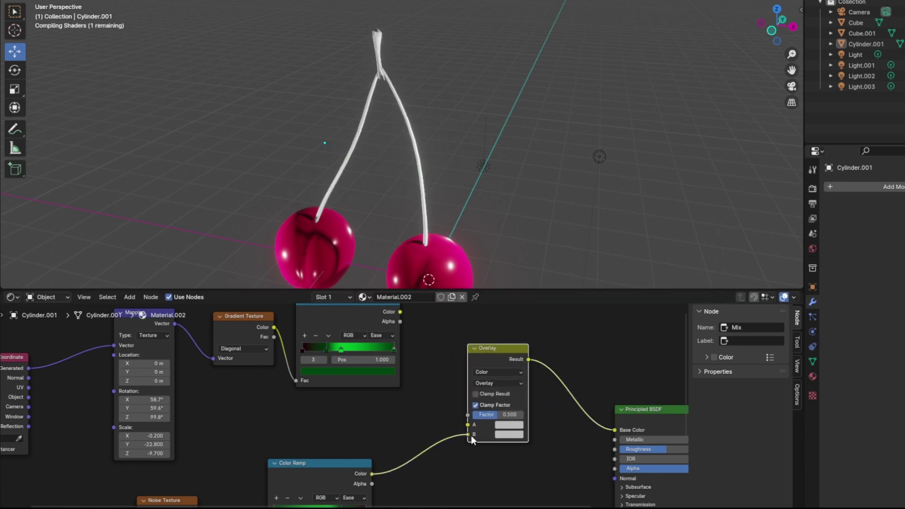
left_click_drag(400, 311, 469, 425)
scroll(530, 153, "up", 4)
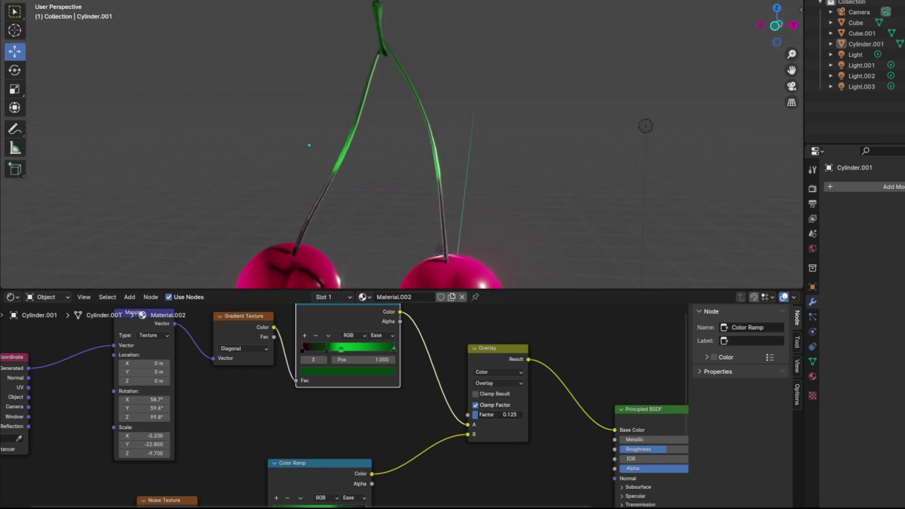
Step: Try the Multiply and Darken blending modes on the mix node and inspect their effect on the stems
left_click(499, 383)
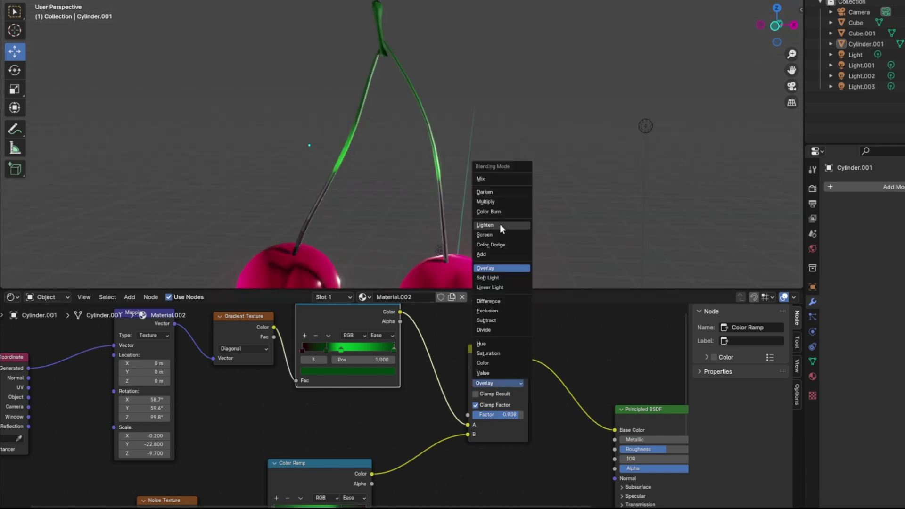
left_click(505, 219)
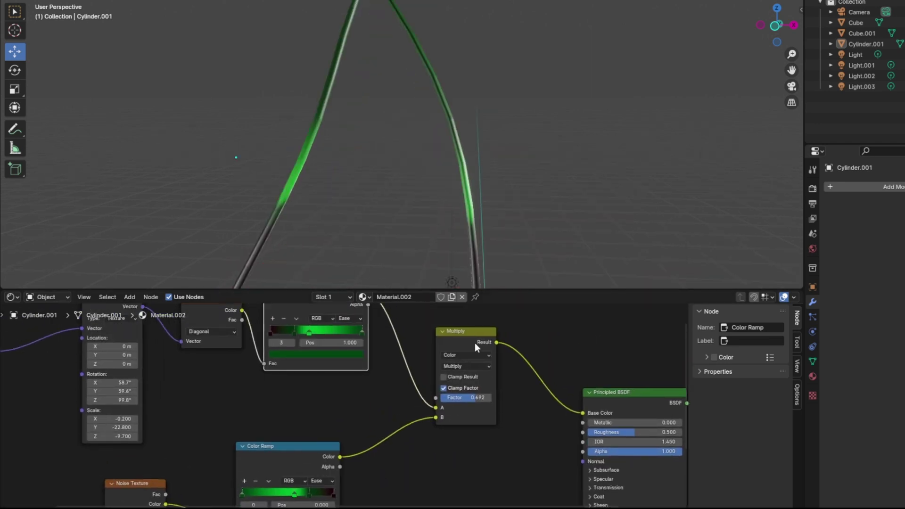
left_click(467, 366)
left_click(468, 187)
scroll(481, 174, "down", 3)
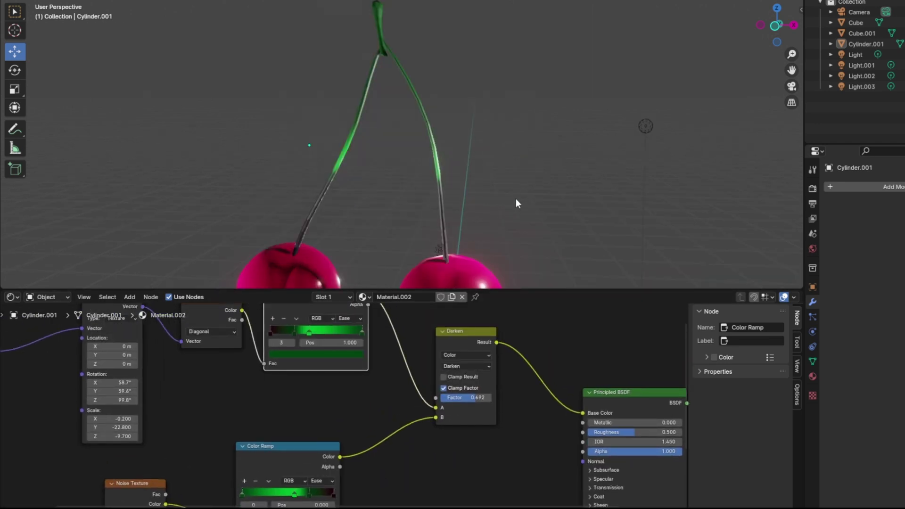
left_click(774, 0)
left_click(794, 0)
left_click(784, 0)
scroll(565, 122, "up", 3)
middle_click_drag(554, 136, 514, 142)
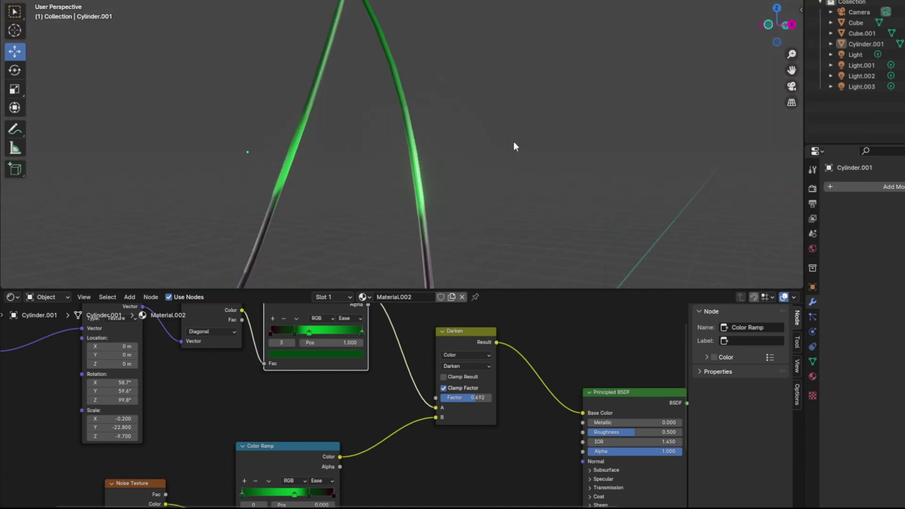
scroll(513, 142, "down", 2)
Step: Change the mix node's blending mode to Screen and raise its factor to 0.925
left_click(467, 366)
left_click(466, 216)
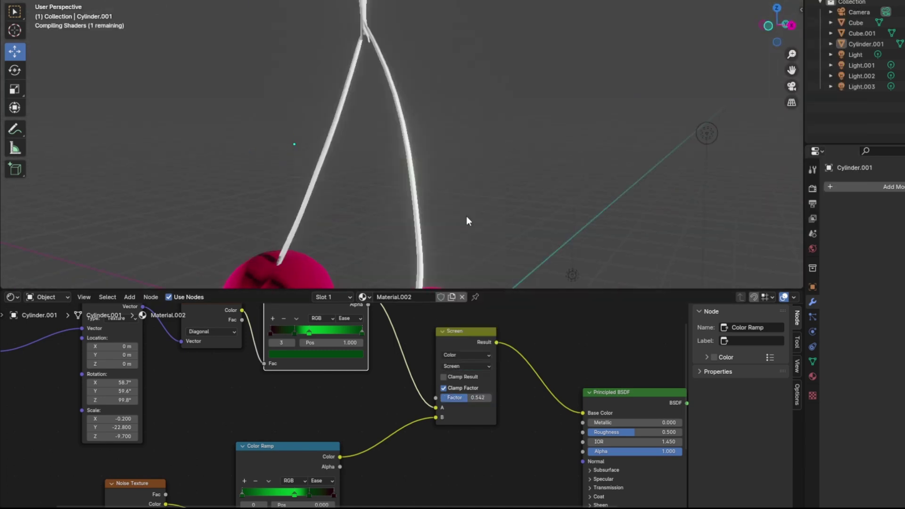
mouse_move(465, 397)
left_mouse_down()
mouse_move(457, 397)
mouse_move(488, 397)
left_mouse_up()
scroll(505, 182, "down", 4)
middle_click_drag(511, 179, 431, 213)
scroll(431, 214, "up", 1)
Step: Set the Noise Texture's scale to 0.100 and its detail to 0.200
middle_click_drag(264, 452, 410, 328)
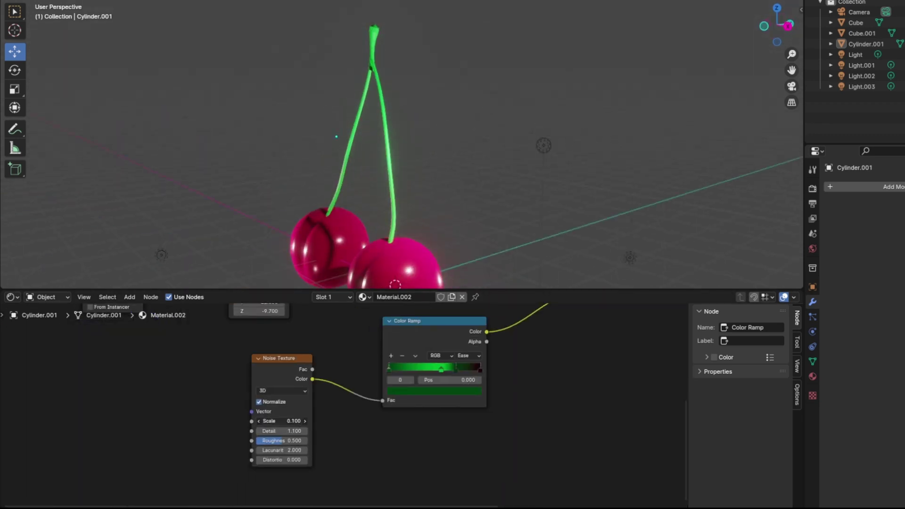
middle_click_drag(542, 165, 443, 165)
scroll(438, 175, "down", 2)
Step: Lower the Screen mix factor to 0.058, checking the stem colors around the model
middle_click_drag(462, 327, 272, 458)
scroll(425, 373, "up", 1)
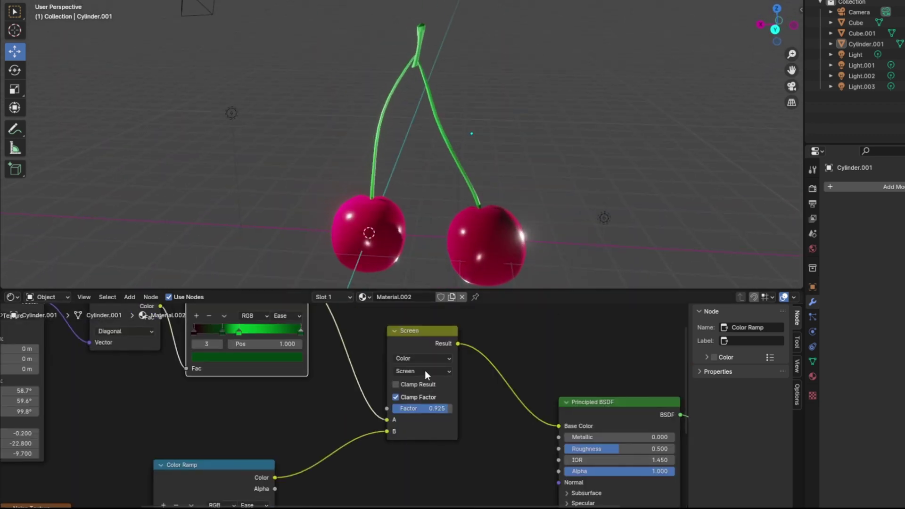
left_click_drag(421, 409, 420, 408)
middle_click_drag(344, 200, 473, 183)
scroll(474, 183, "down", 2)
scroll(453, 160, "up", 3)
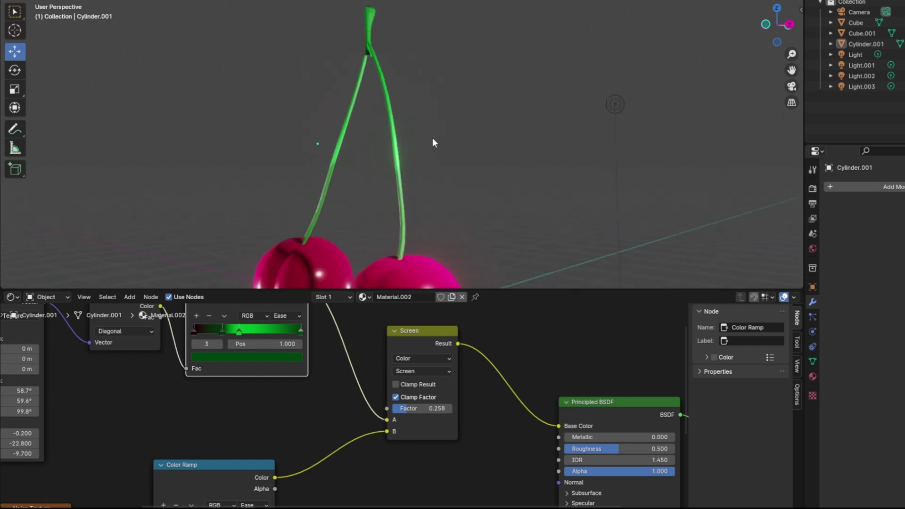
middle_click_drag(431, 139, 462, 142)
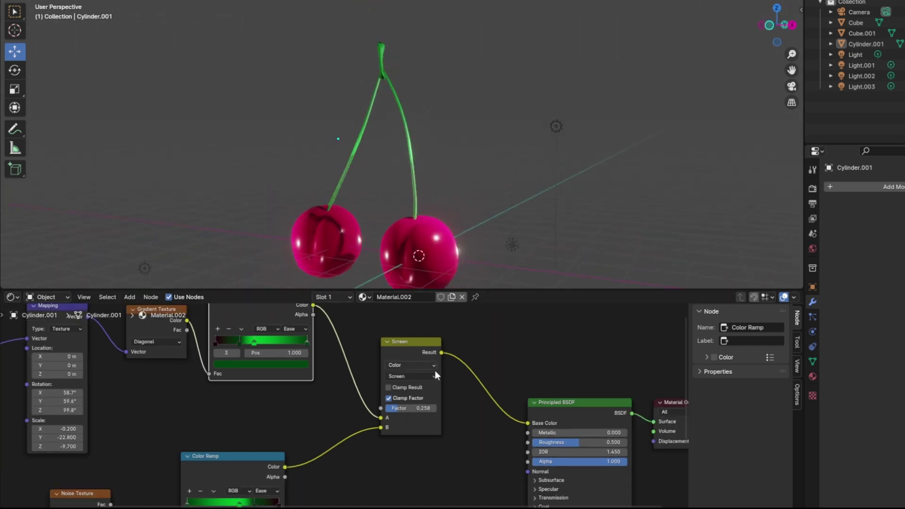
left_click_drag(415, 408, 396, 408)
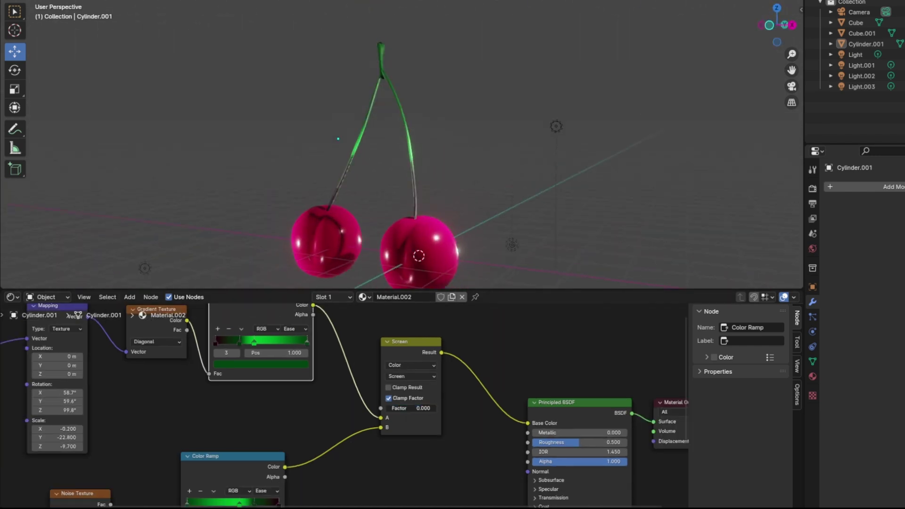
scroll(377, 179, "down", 2)
mouse_move(377, 71)
middle_mouse_down()
mouse_move(255, 107)
mouse_move(363, 61)
middle_mouse_up()
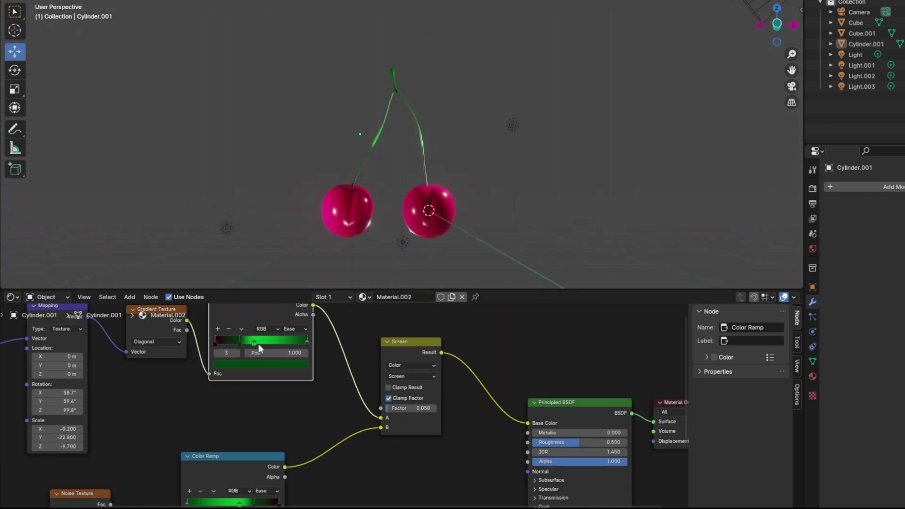
Step: Darken the bright green stop at 0.434 in the gradient Color Ramp
left_click(258, 342)
left_click(264, 364)
mouse_move(285, 333)
left_mouse_down()
mouse_move(248, 333)
mouse_move(291, 334)
left_mouse_up()
scroll(261, 179, "up", 4)
left_click(280, 364)
left_click_drag(302, 268, 302, 270)
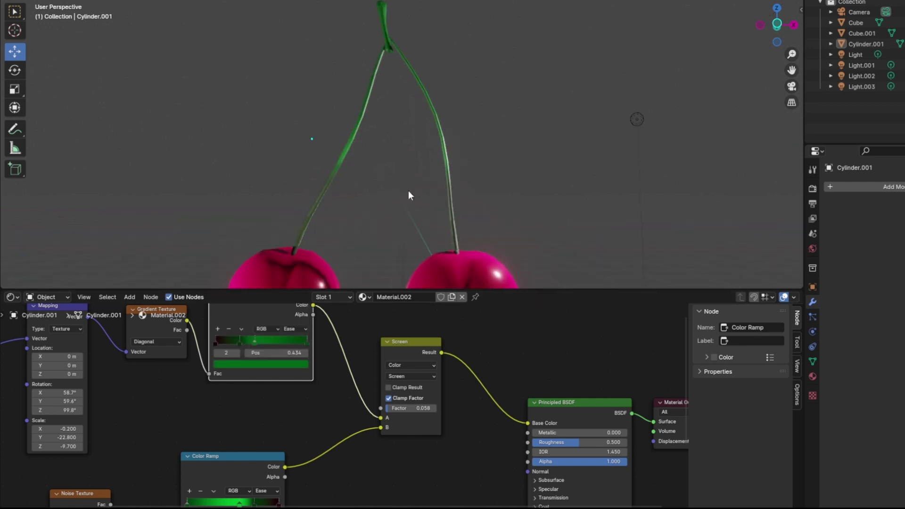
scroll(408, 196, "down", 2)
middle_click_drag(408, 196, 373, 262)
left_click(284, 365)
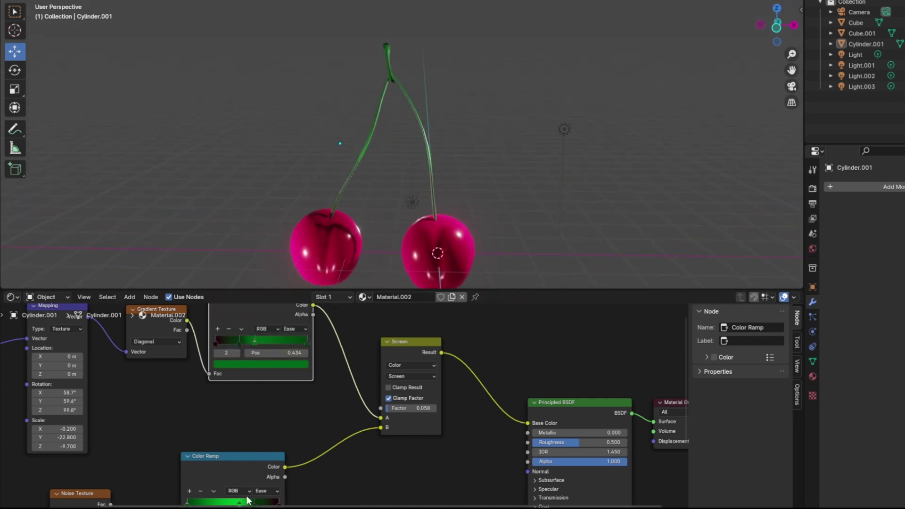
Step: Slightly darken the bright green stop at 0.598 in the noise Color Ramp
middle_click_drag(249, 501, 232, 435)
left_click(215, 460)
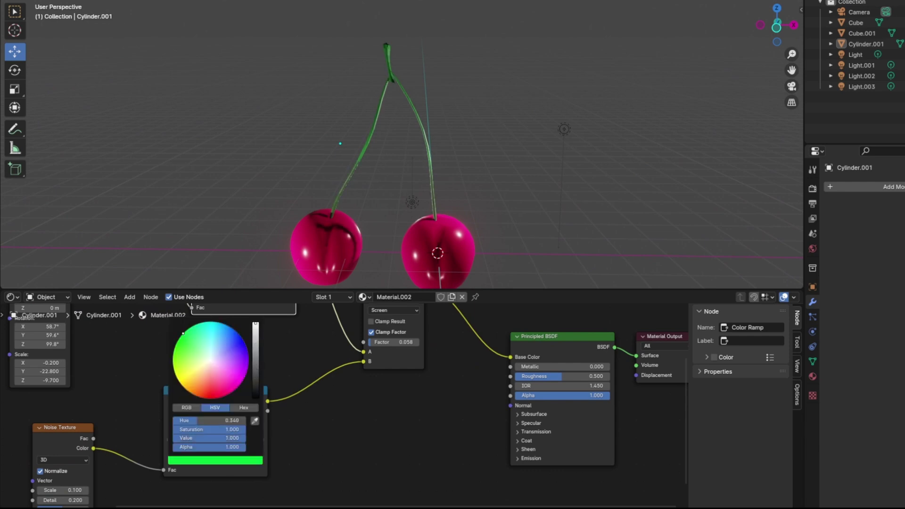
middle_click_drag(415, 156, 572, 291)
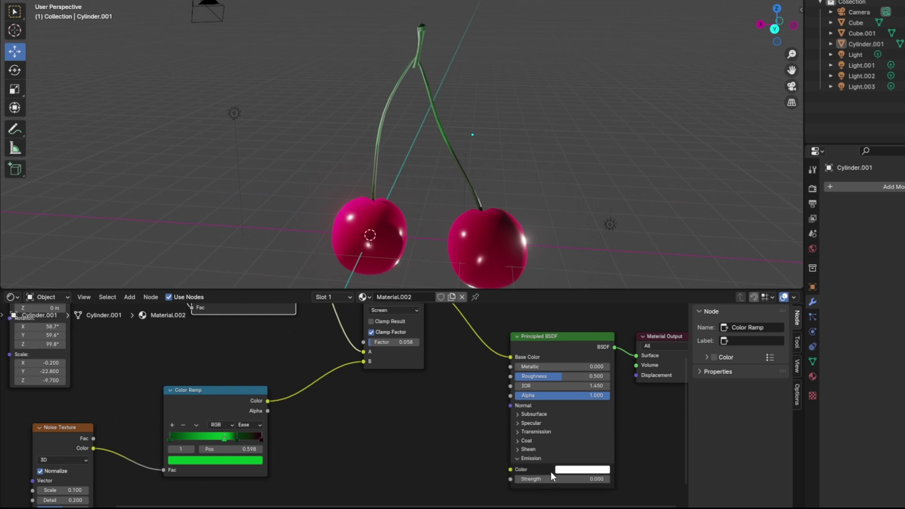
Step: Move the Screen mix node and connect its result to the Principled BSDF's emission color, with emission strength at 0.000
scroll(465, 396, "down", 2)
middle_click_drag(455, 365, 430, 384)
left_click_drag(377, 326, 333, 364)
left_click_drag(357, 362, 469, 471)
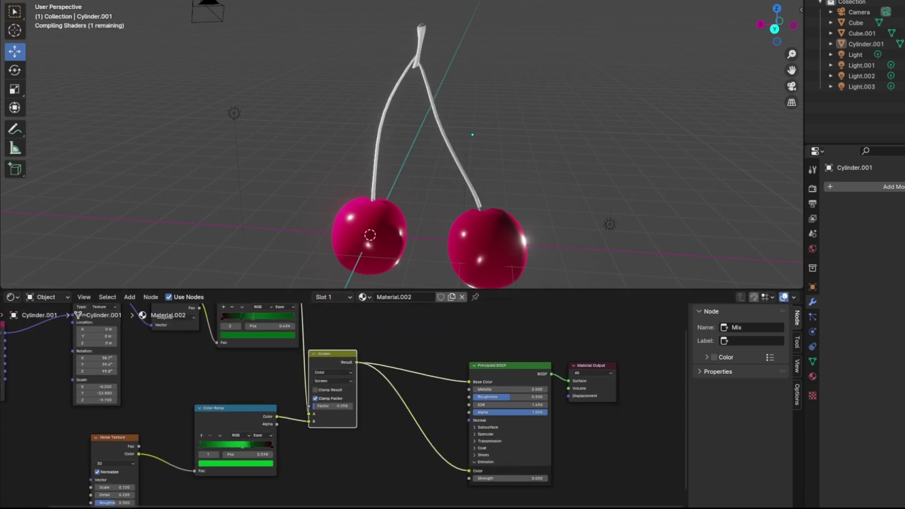
scroll(476, 464, "up", 3)
middle_click_drag(528, 477, 446, 428)
mouse_move(446, 428)
left_mouse_down()
mouse_move(479, 429)
mouse_move(450, 428)
left_mouse_up()
mouse_move(500, 231)
middle_mouse_down()
mouse_move(452, 219)
mouse_move(485, 222)
middle_mouse_up()
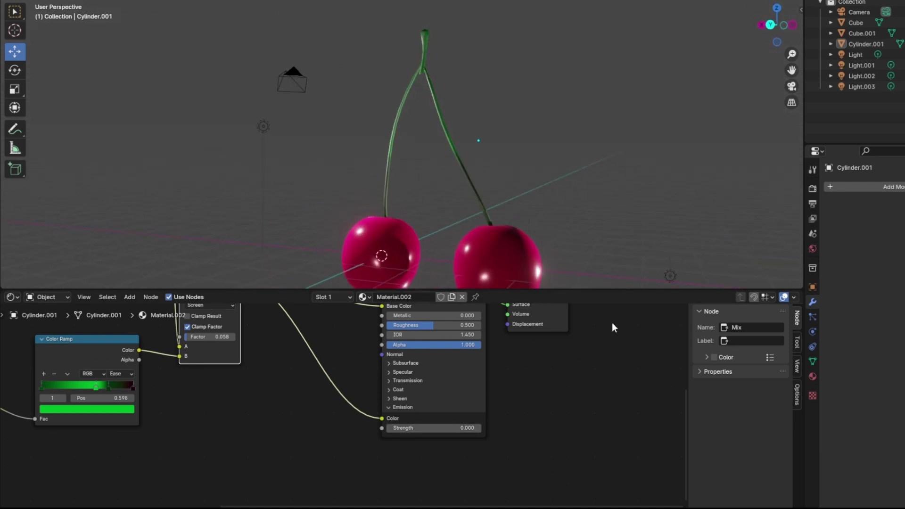
Step: Enlarge the 3D viewport and examine the cherries and stems from several sides
left_click_drag(627, 289, 627, 333)
scroll(566, 235, "down", 2)
mouse_move(556, 188)
middle_mouse_down()
mouse_move(477, 277)
mouse_move(438, 189)
middle_mouse_up()
key("z")
middle_click_drag(462, 122, 610, 101)
left_click(781, 1)
middle_click_drag(477, 69, 493, 89)
scroll(490, 85, "up", 1)
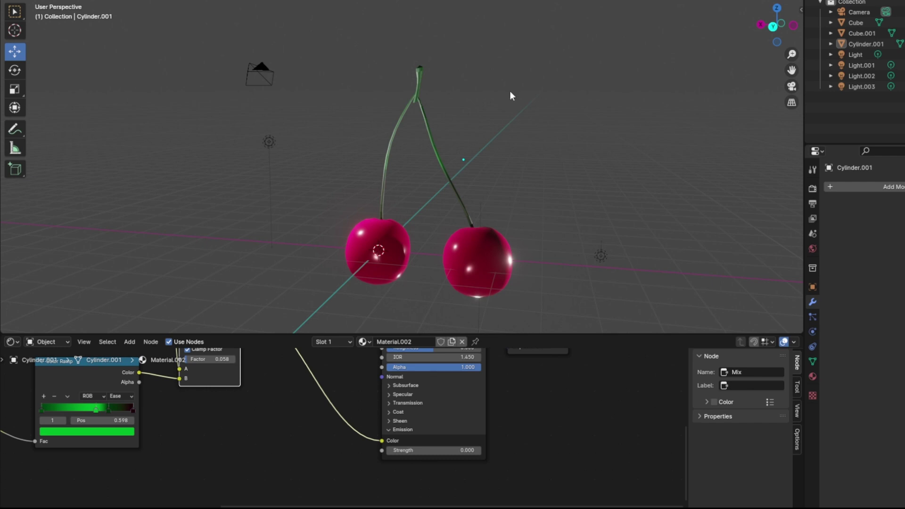
Step: Import two leaf images, including thumbnail_IMG_0619, as image planes and move and enlarge them above the cherries
key("shift+a")
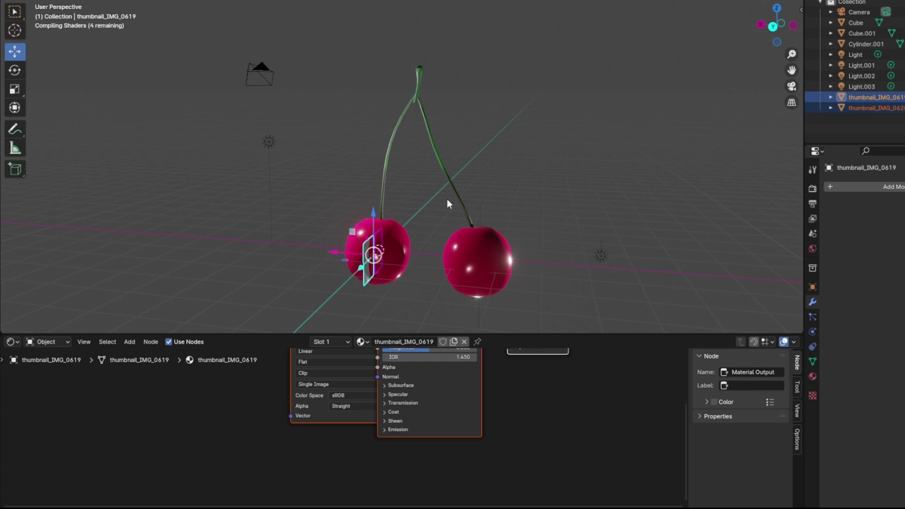
middle_click_drag(447, 199, 424, 203)
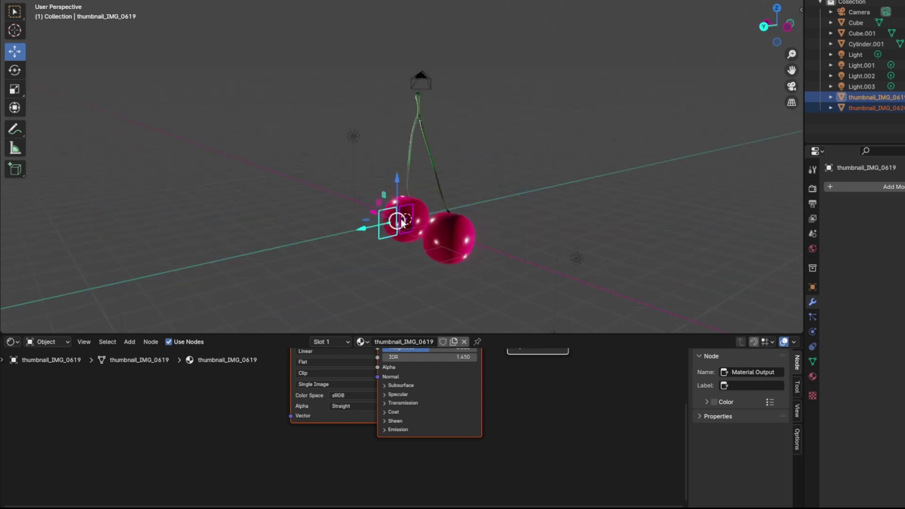
key("g")
key("s")
left_click(519, 45)
middle_click_drag(519, 45, 557, 69)
left_click(556, 68)
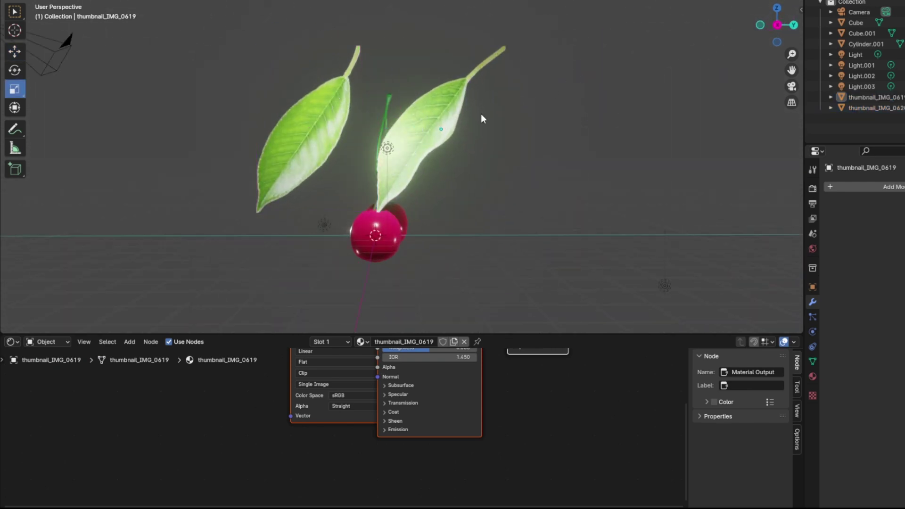
Step: Move the thumbnail_IMG_0619 leaf's image texture node away from the shader and connect its color to Roughness
middle_click_drag(481, 114, 455, 124)
left_click(455, 125)
middle_click_drag(538, 402, 566, 451)
left_click(565, 450)
left_click_drag(361, 361, 218, 361)
scroll(330, 398, "up", 4)
middle_click_drag(287, 380, 283, 411)
left_click_drag(258, 382, 420, 422)
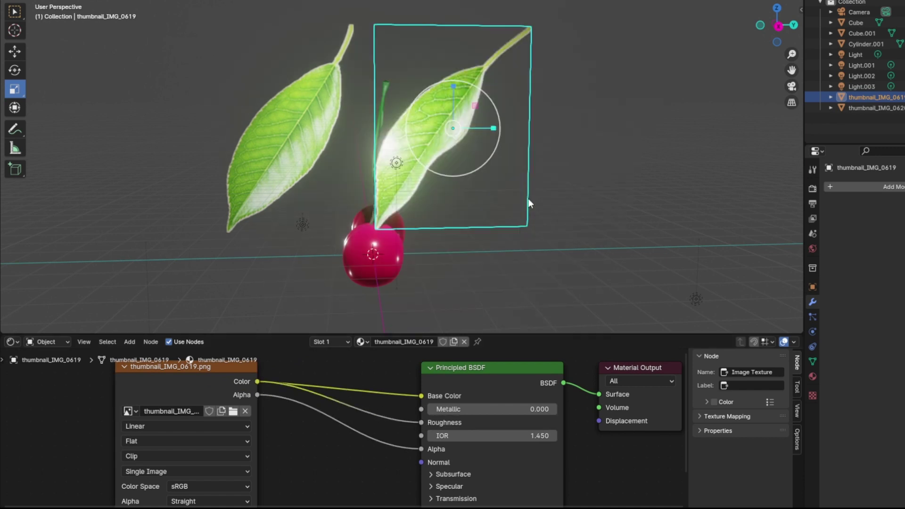
Step: Set the leaf shader's specular IOR level to 0.286, anisotropic to 0.250 and anisotropic rotation to 0.145
middle_click_drag(528, 199, 514, 214)
middle_click_drag(458, 454, 444, 416)
left_click(443, 449)
middle_click_drag(448, 497, 444, 454)
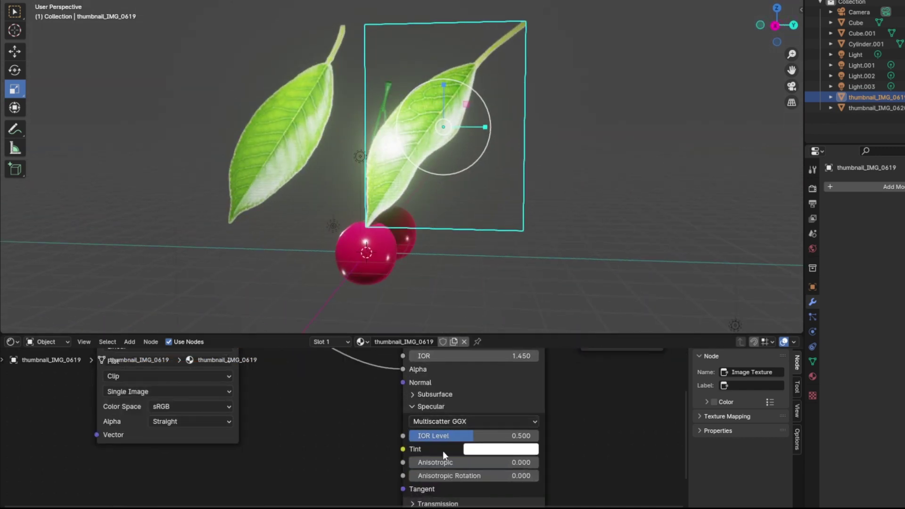
left_click_drag(476, 436, 456, 475)
mouse_move(574, 200)
middle_mouse_down()
mouse_move(480, 233)
mouse_move(564, 207)
middle_mouse_up()
scroll(349, 389, "down", 2)
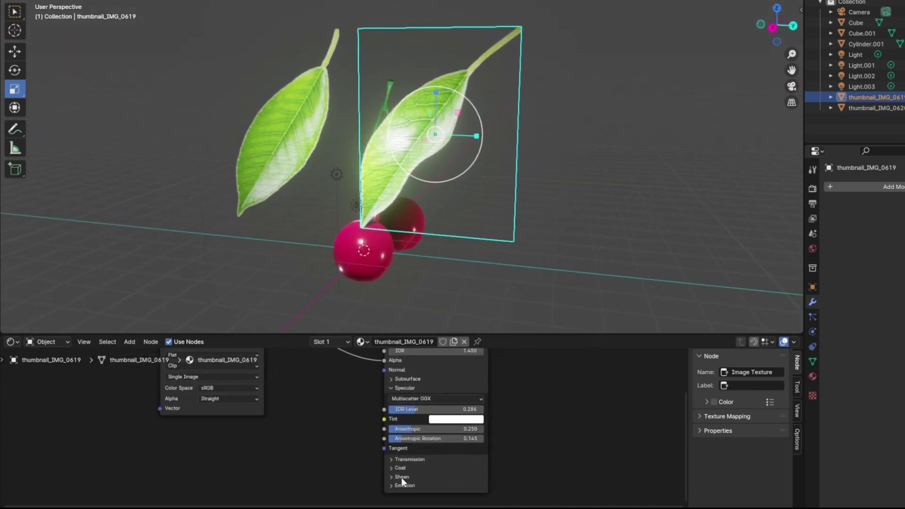
Step: Add a Bump node with strength 0.217, driven in height by the leaf image color, and connect it to the shader's Normal
middle_click_drag(286, 350, 303, 404)
left_click_drag(280, 365, 307, 391)
type("bump")
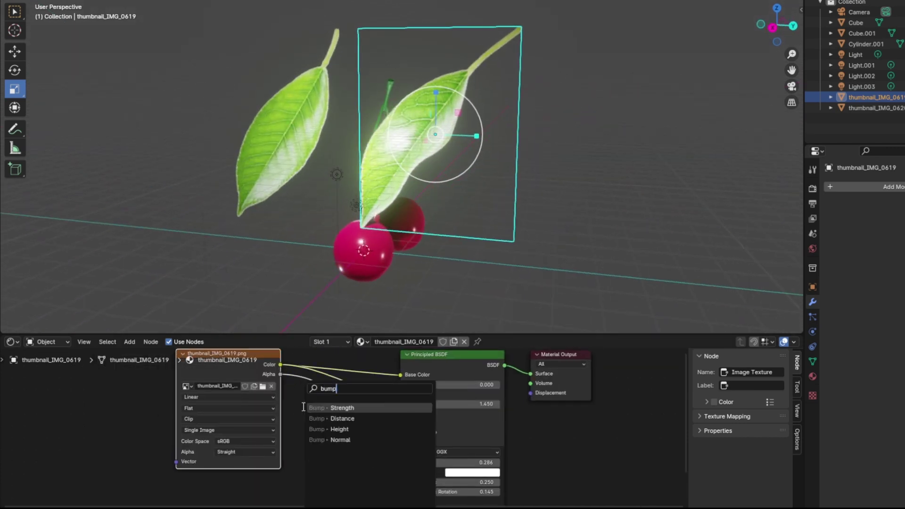
left_click(340, 430)
left_click_drag(368, 426, 400, 423)
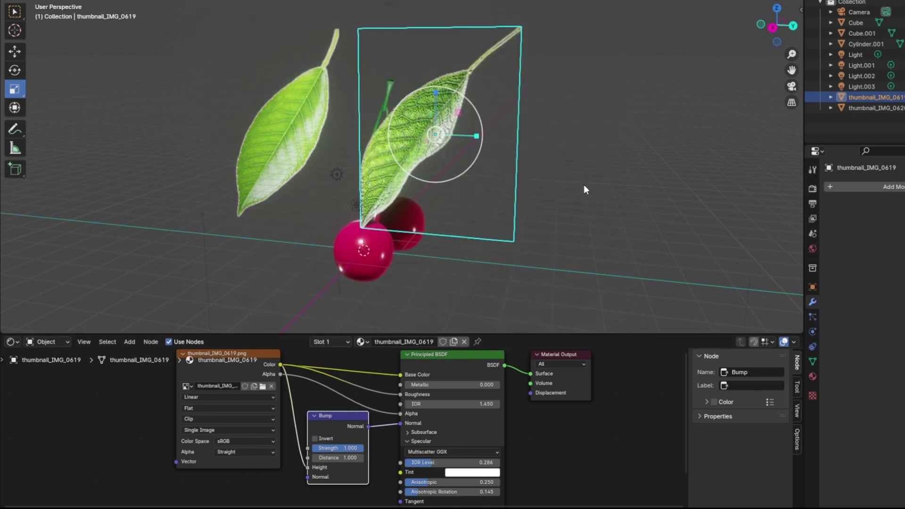
scroll(585, 190, "up", 3)
left_click_drag(333, 450, 292, 449)
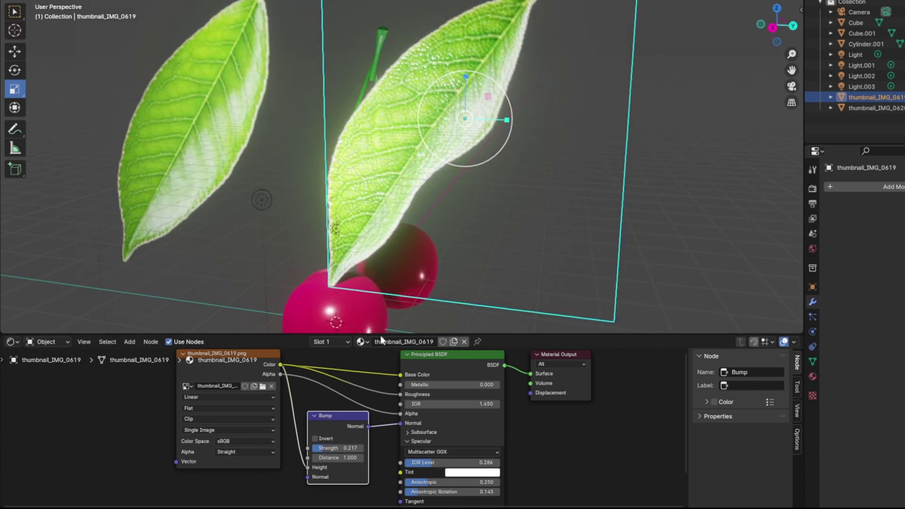
Step: Set the thumbnail_IMG_0619 leaf's Bump distance to 0.800 and expand the shader's Emission settings
middle_click_drag(478, 263, 461, 274)
mouse_move(655, 179)
middle_mouse_down()
mouse_move(525, 165)
mouse_move(665, 175)
middle_mouse_up()
scroll(409, 440, "down", 2)
scroll(410, 440, "up", 3)
middle_click_drag(409, 440, 401, 394)
scroll(647, 237, "down", 4)
mouse_move(647, 237)
middle_mouse_down()
mouse_move(592, 139)
mouse_move(569, 143)
middle_mouse_up()
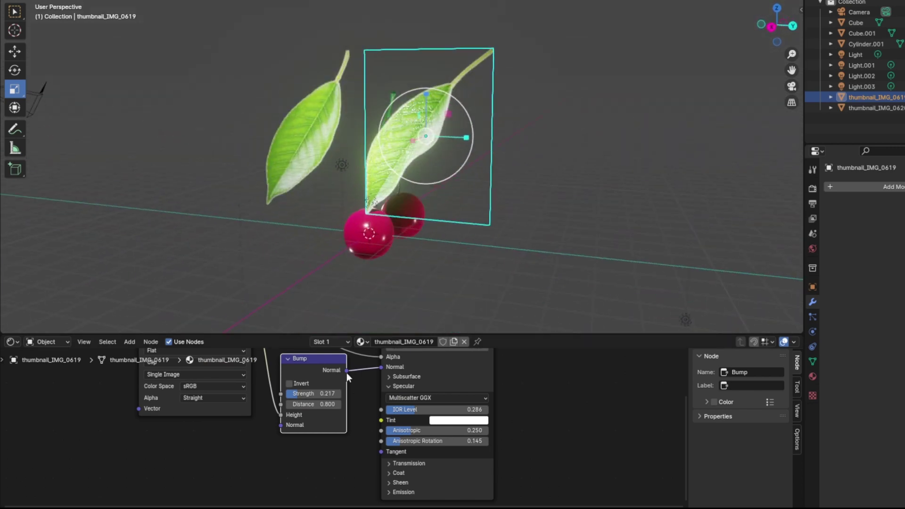
scroll(348, 374, "down", 3)
scroll(385, 397, "up", 3)
middle_click_drag(385, 398, 383, 374)
left_click(364, 464)
scroll(657, 63, "up", 4)
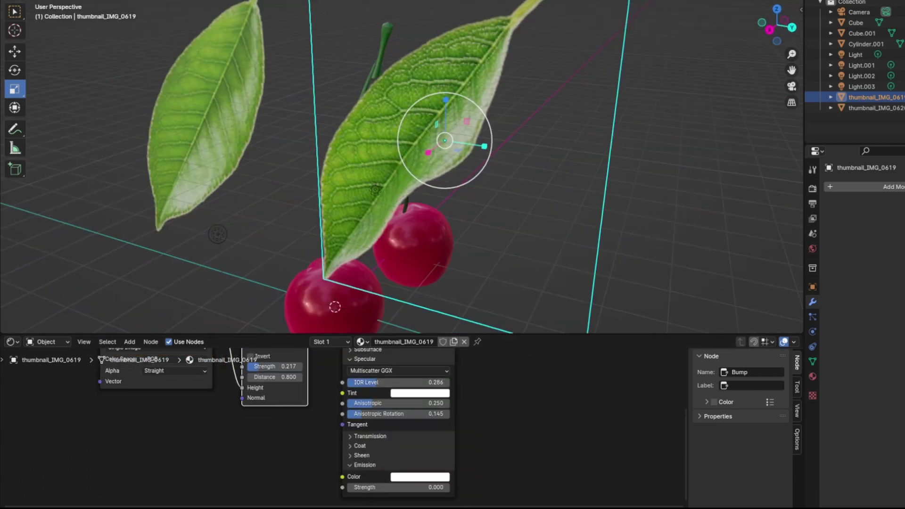
Step: Copy the Bump and Principled BSDF nodes from the thumbnail_IMG_0619 material into the thumbnail_IMG_0620 leaf's material
right_click(364, 377)
left_click(225, 188)
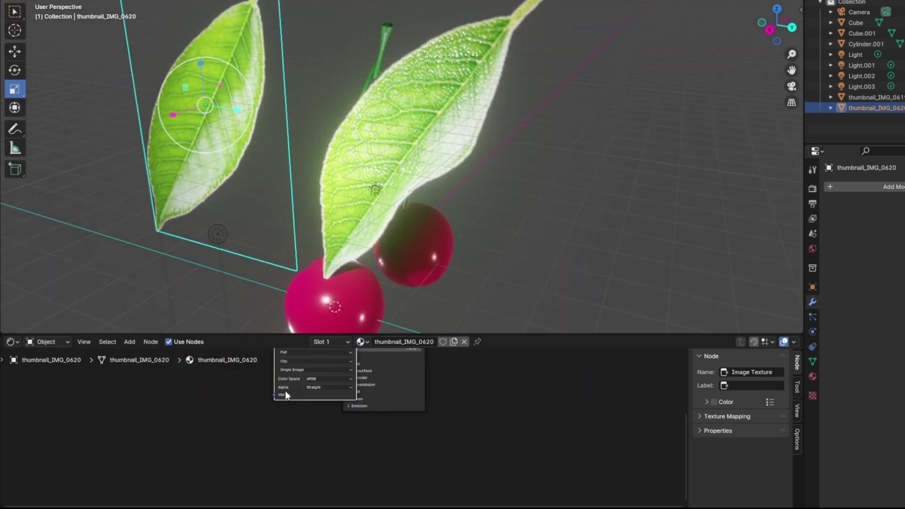
scroll(394, 398, "up", 2)
right_click(379, 380)
left_click(346, 378)
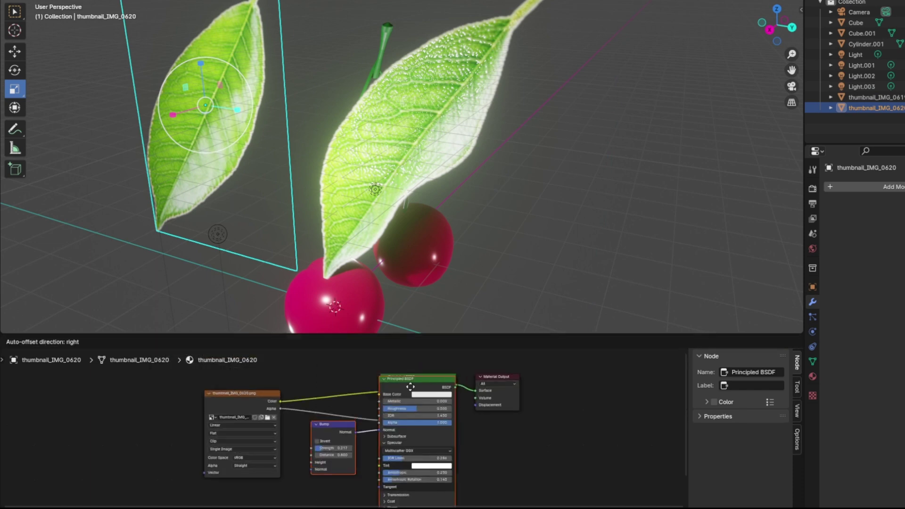
left_click(398, 383)
Step: Place the pasted Principled BSDF beside the original shader in the thumbnail_IMG_0620 material
left_click_drag(281, 408, 331, 443)
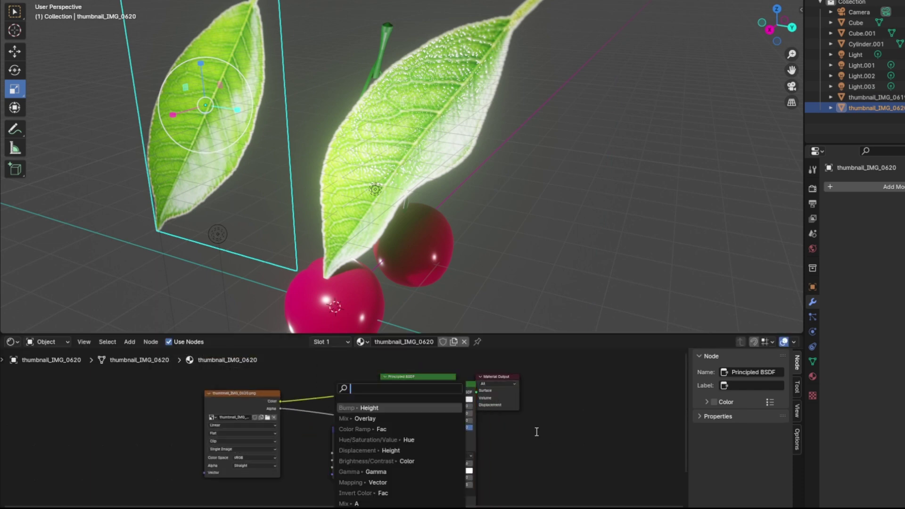
scroll(495, 444, "up", 1)
left_click(494, 444)
scroll(331, 429, "up", 1)
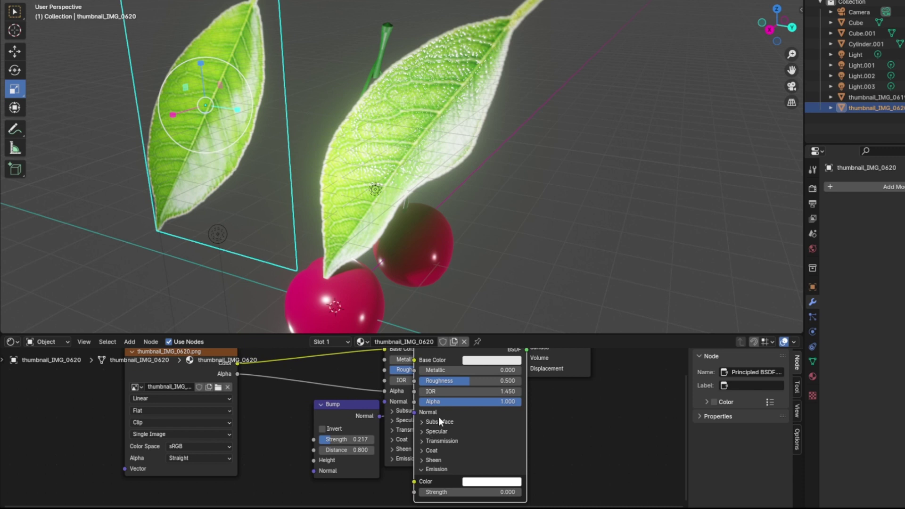
left_click(439, 418)
left_click(439, 418)
scroll(441, 416, "up", 2)
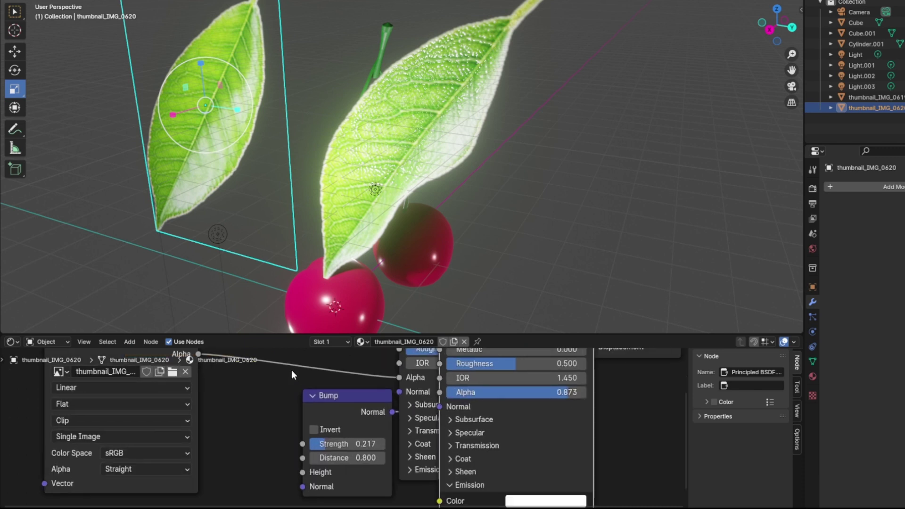
Step: Connect the leaf image's color and alpha to the pasted shader, replacing and deleting the original shader
middle_click_drag(292, 370, 263, 423)
left_click_drag(171, 405, 173, 404)
right_click(394, 372)
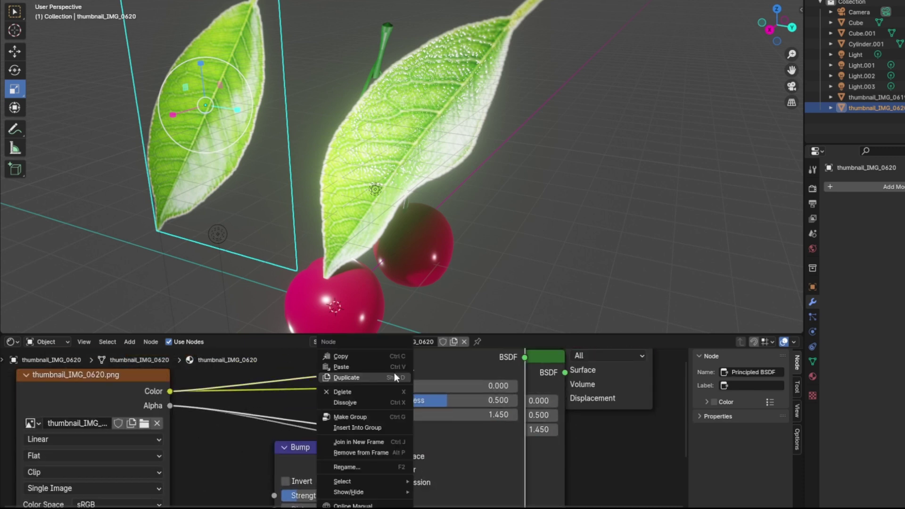
left_click(355, 391)
left_click_drag(415, 380, 493, 362)
scroll(352, 428, "down", 1)
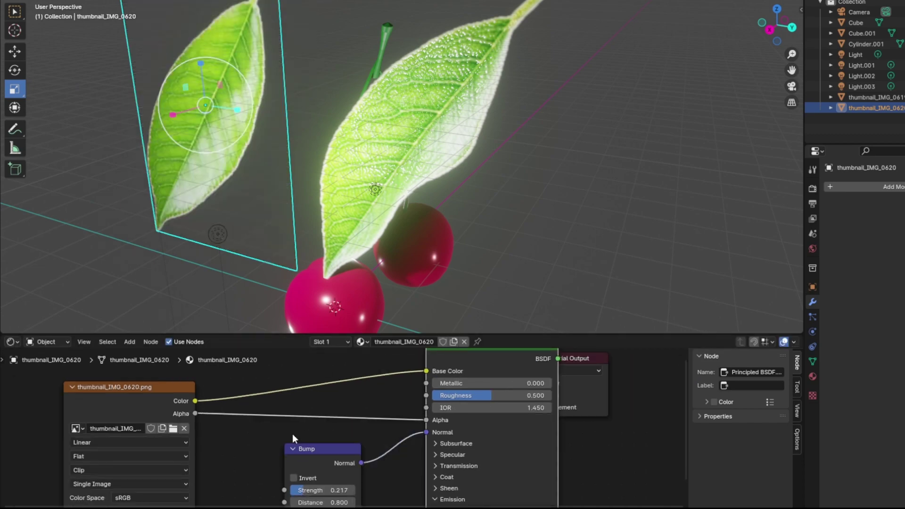
Step: Connect the thumbnail_IMG_0620 image color to the Bump node's Height input
left_click_drag(196, 401, 284, 465)
scroll(263, 128, "down", 2)
middle_click_drag(257, 113, 366, 123)
scroll(263, 119, "up", 2)
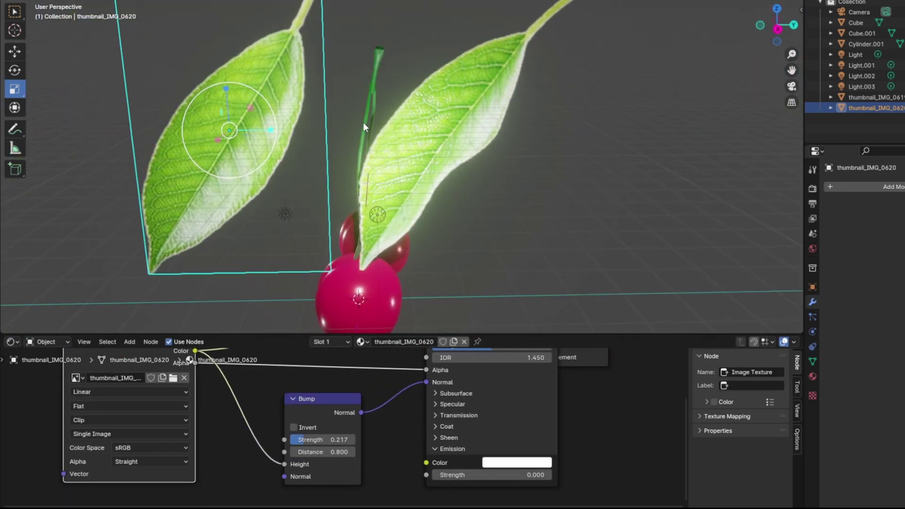
scroll(366, 124, "down", 5)
middle_click_drag(339, 145, 373, 146)
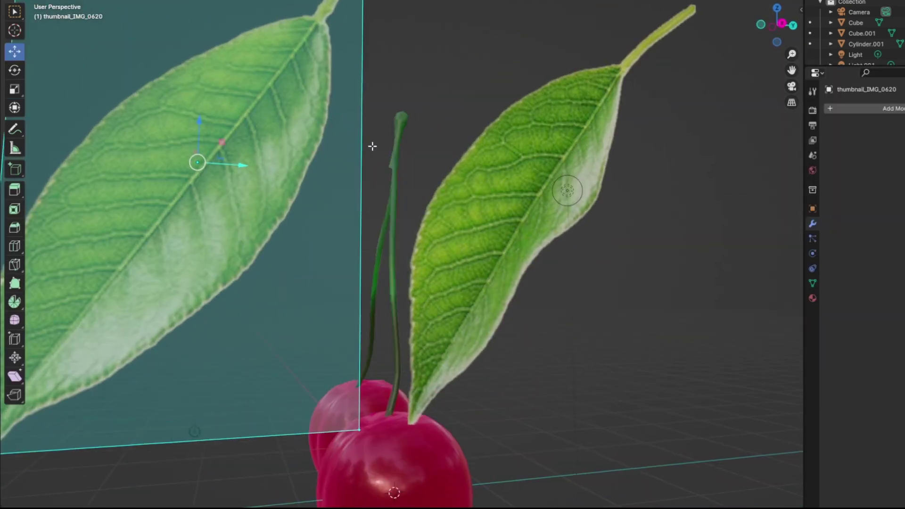
Step: Subdivide the thumbnail_IMG_0620 plane twice and cut it diagonally along the leaf's midrib
right_click(373, 146)
left_click(372, 147)
scroll(352, 131, "down", 4)
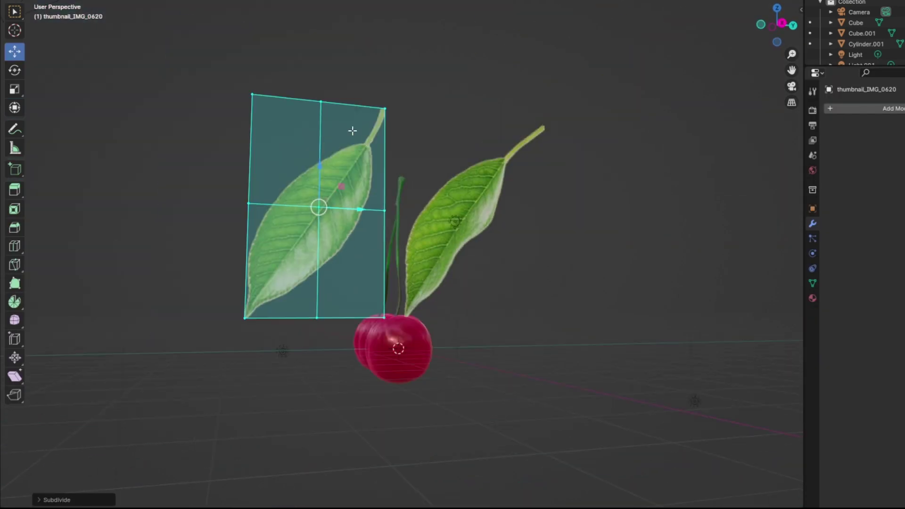
right_click(352, 132)
left_click(352, 131)
middle_click_drag(142, 190, 126, 208)
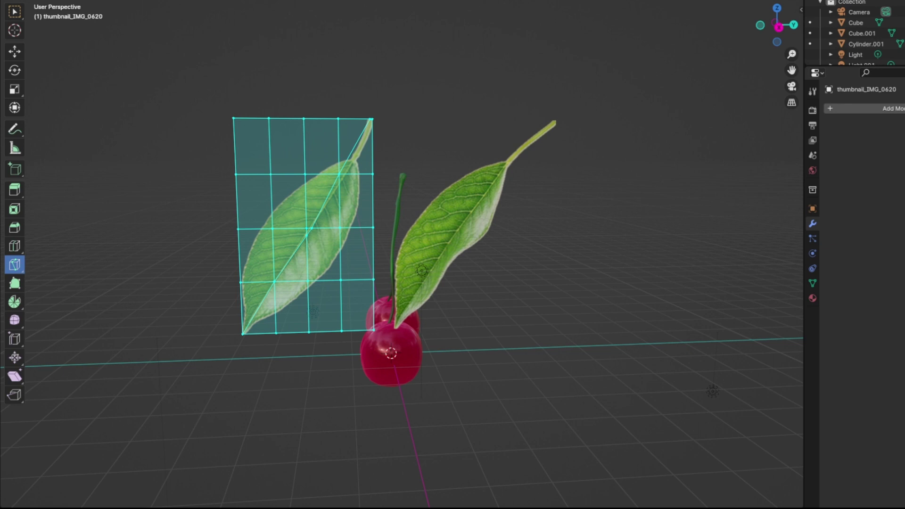
Step: Select the shortest vertex path along the thumbnail_IMG_0620 midrib and shift it along X to crease the leaf
left_click(373, 120)
left_click(243, 334, "ctrl")
middle_click_drag(405, 235, 544, 237)
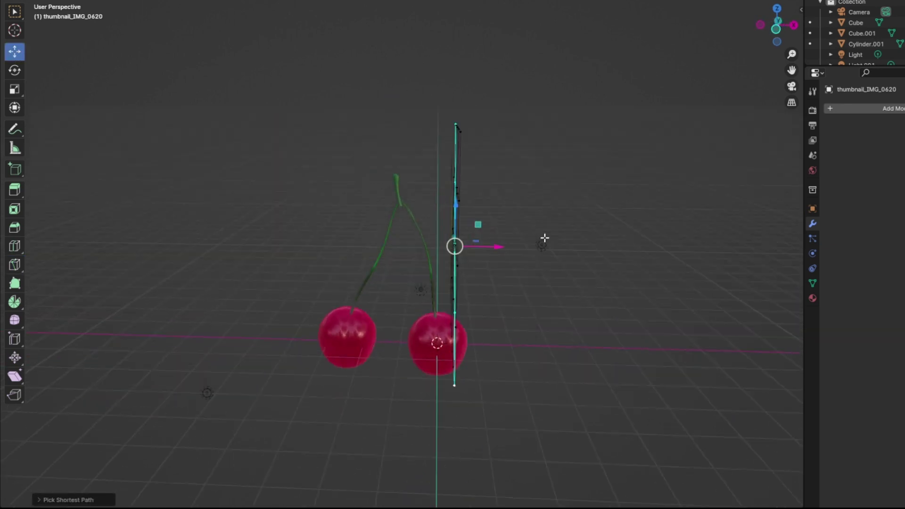
left_click_drag(493, 247, 467, 242)
Step: Try moving the outer corner vertices of the thumbnail_IMG_0620 plane to curl the leaf
middle_click_drag(500, 226, 446, 325)
left_click(420, 337, "ctrl")
left_click_drag(446, 256, 419, 248)
key("ctrl+z")
key("g")
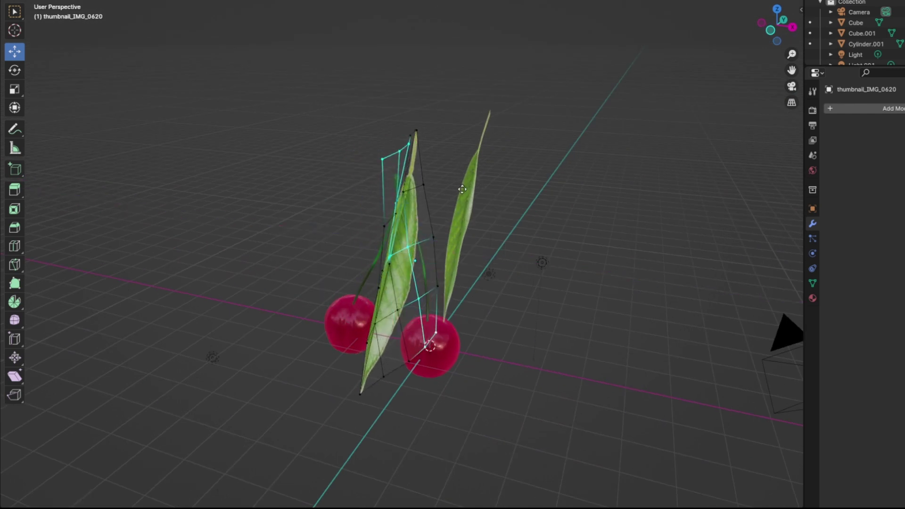
key("g")
left_click(369, 180)
middle_click_drag(370, 180, 340, 200)
key("ctrl+z")
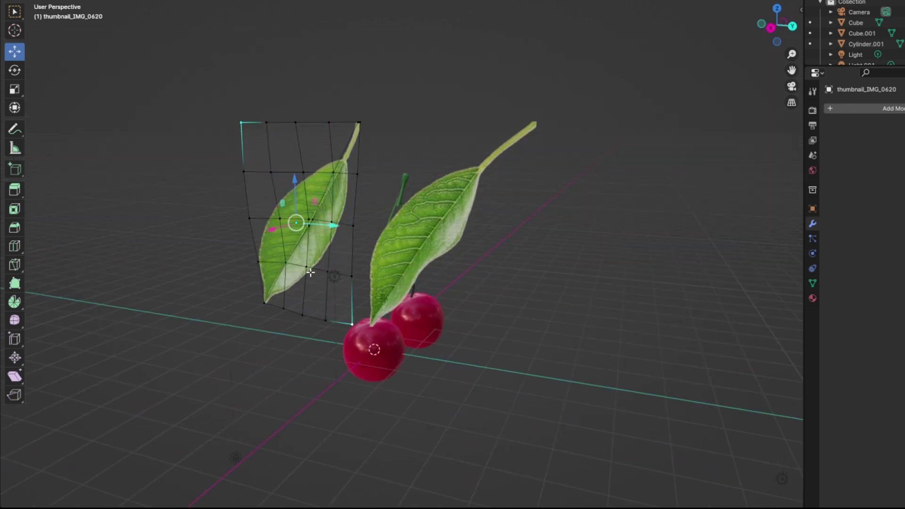
Step: Curl the thumbnail_IMG_0620 leaf by moving its corner vertices and rotating the lower tip section
middle_click_drag(311, 273, 418, 245)
key("g")
left_click(364, 223)
middle_click_drag(363, 223, 739, 396)
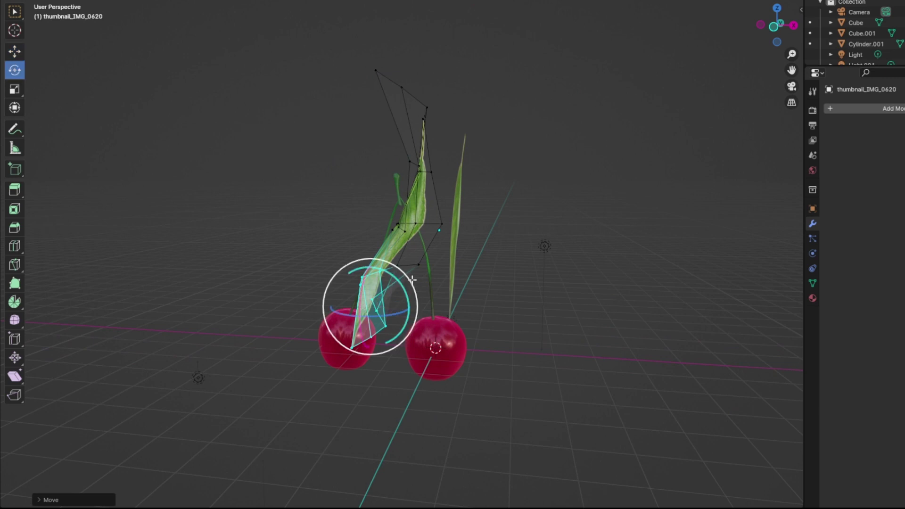
middle_click_drag(412, 280, 465, 317)
left_click_drag(448, 323, 421, 370)
middle_click_drag(422, 358, 299, 265)
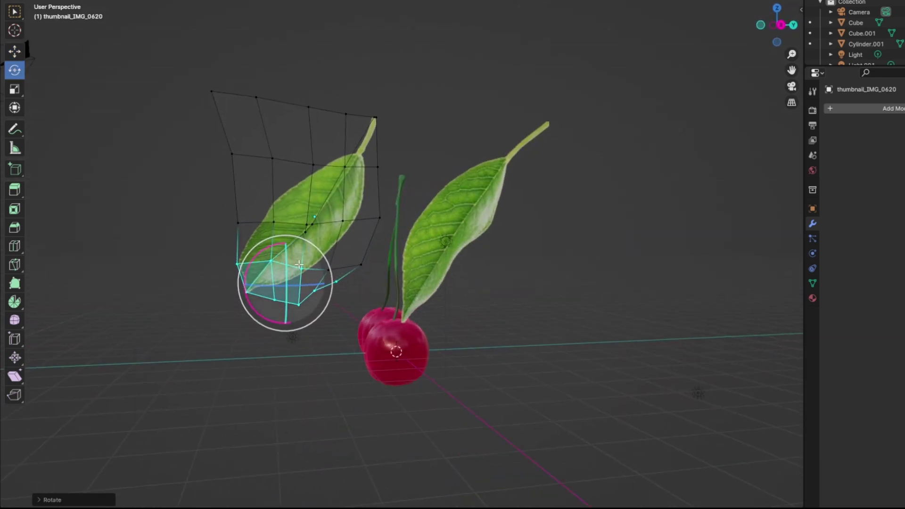
Step: Select the entire thumbnail_IMG_0620 mesh and subdivide it once more
key("a")
right_click(384, 95)
left_click(383, 96)
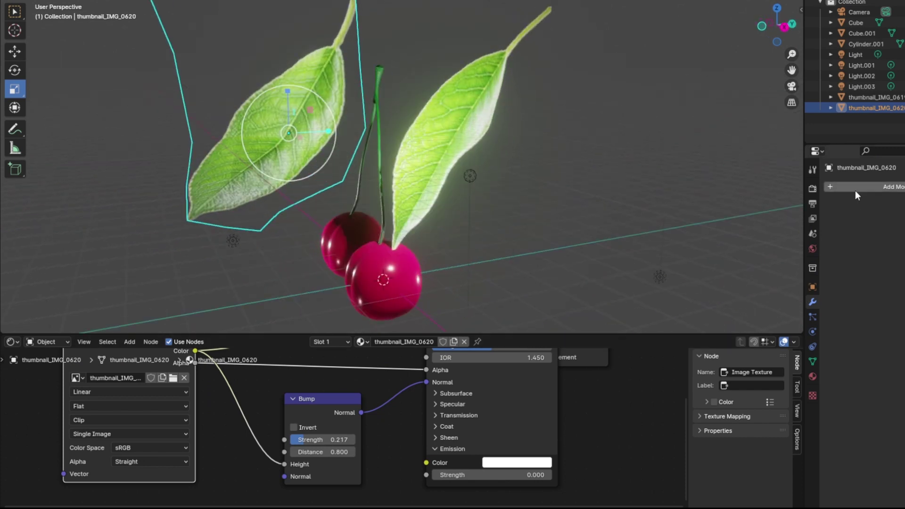
Step: Add a Catmull-Clark Subdivision Surface modifier to the thumbnail_IMG_0620 leaf and apply it
left_click(855, 189)
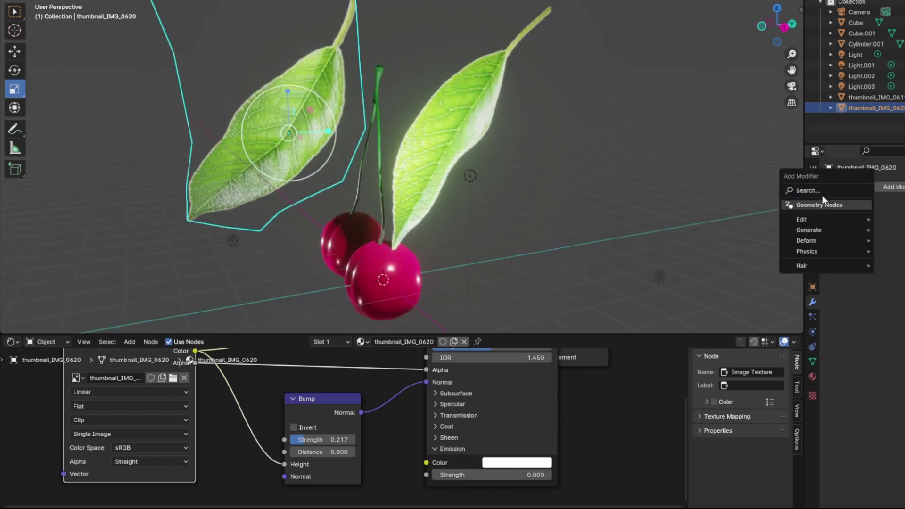
left_click(823, 200)
key("ctrl+z")
left_click(868, 186)
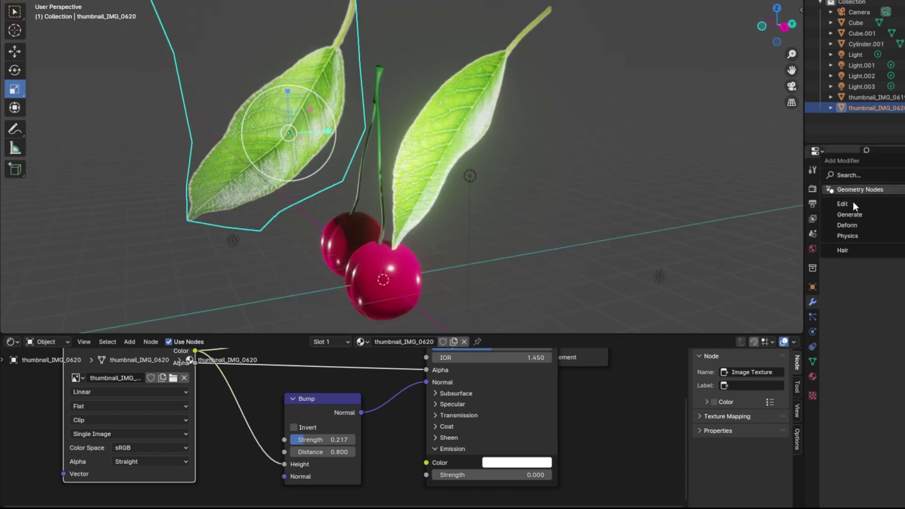
mouse_move(848, 214)
left_click(796, 191)
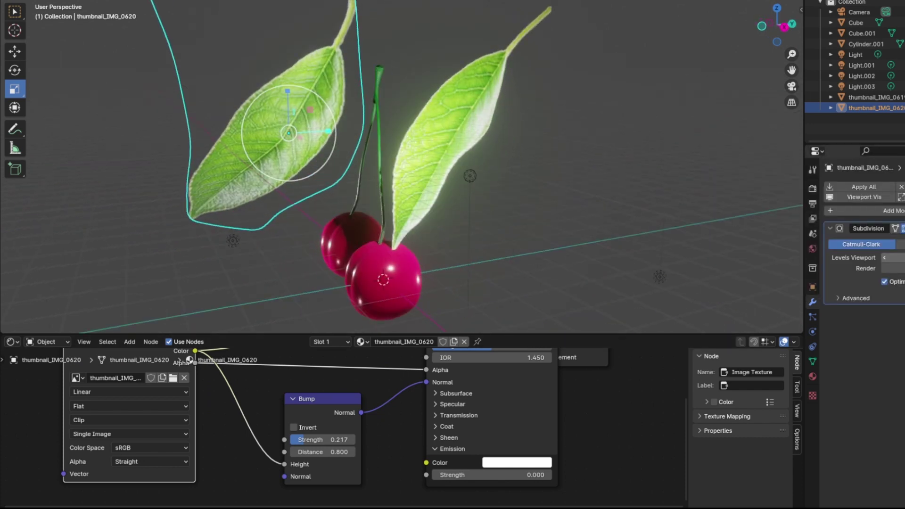
mouse_move(537, 189)
middle_mouse_down()
mouse_move(607, 180)
mouse_move(669, 211)
mouse_move(552, 186)
middle_mouse_up()
left_click(904, 229)
left_click(901, 240)
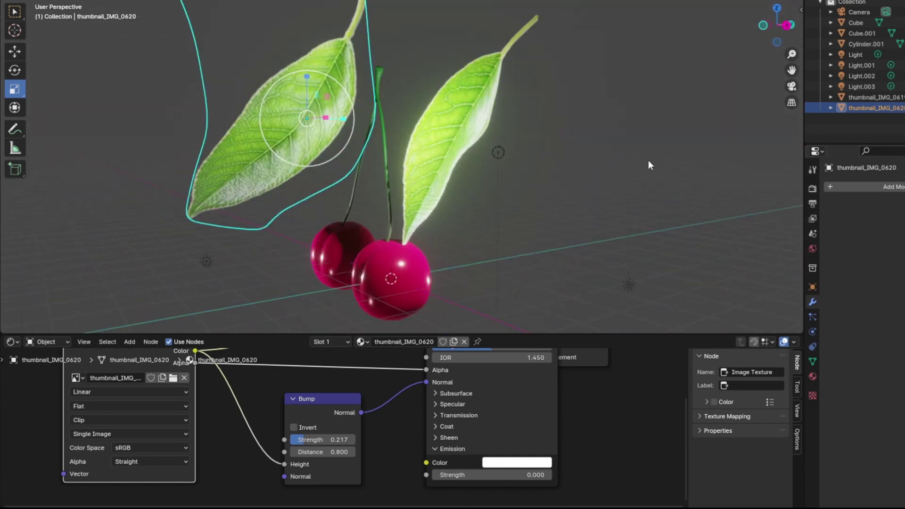
Step: Try to copy the modifiers from the thumbnail_IMG_0620 leaf to the thumbnail_IMG_0619 leaf
scroll(358, 125, "down", 2)
scroll(358, 125, "up", 3)
middle_click_drag(357, 125, 310, 142)
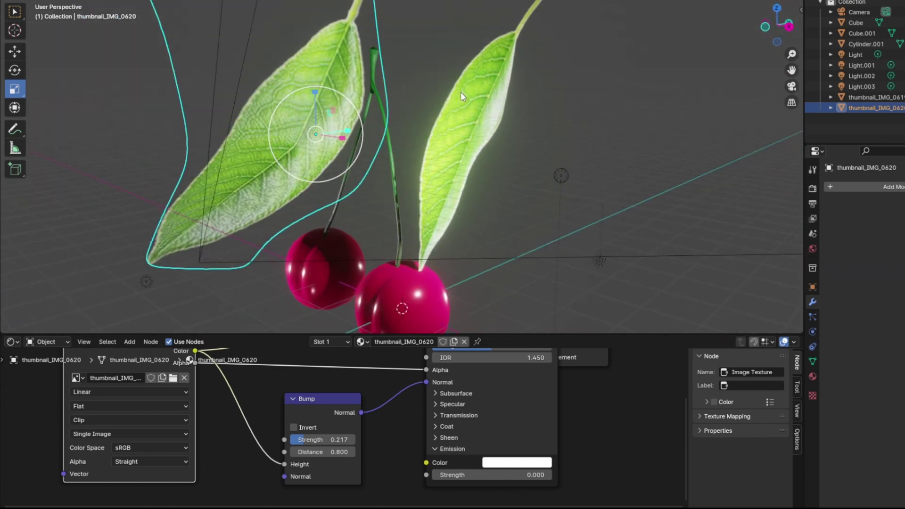
left_click(460, 92)
scroll(425, 104, "down", 4)
left_click(340, 119, "shift")
key("ctrl+l")
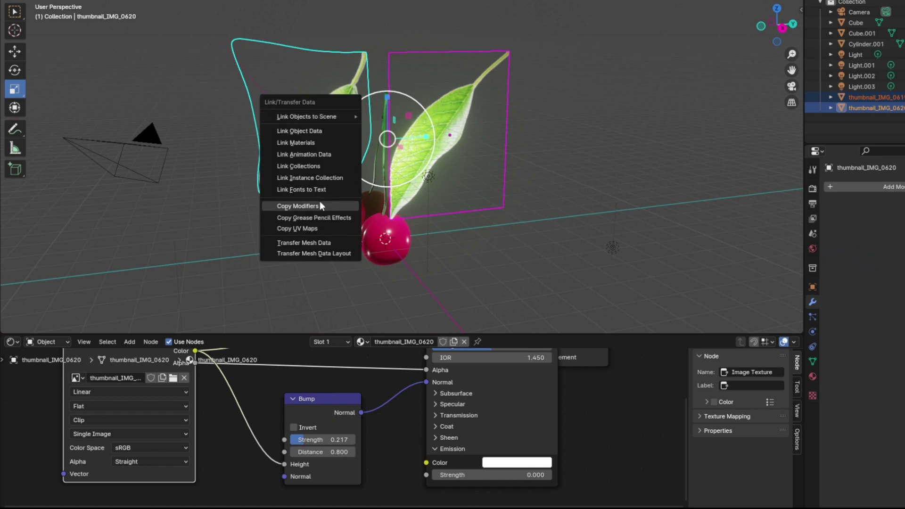
left_click(340, 205)
Step: Subdivide the thumbnail_IMG_0619 plane into an 8 by 8 grid and cut it diagonally along the midrib
left_click(414, 69)
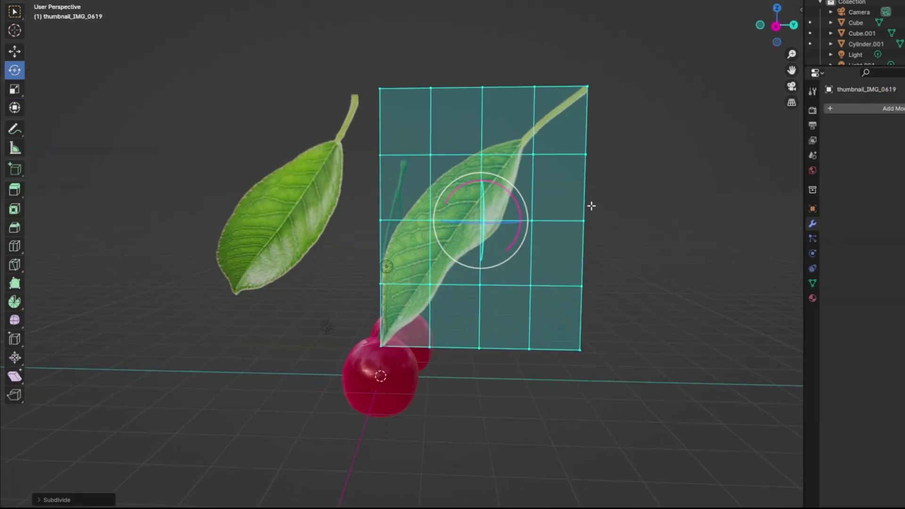
key("shift+r")
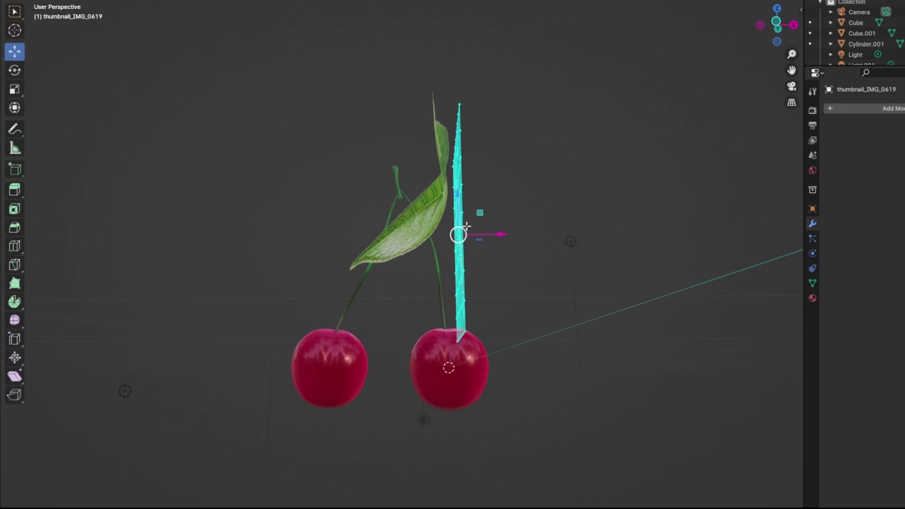
left_click_drag(499, 234, 198, 217)
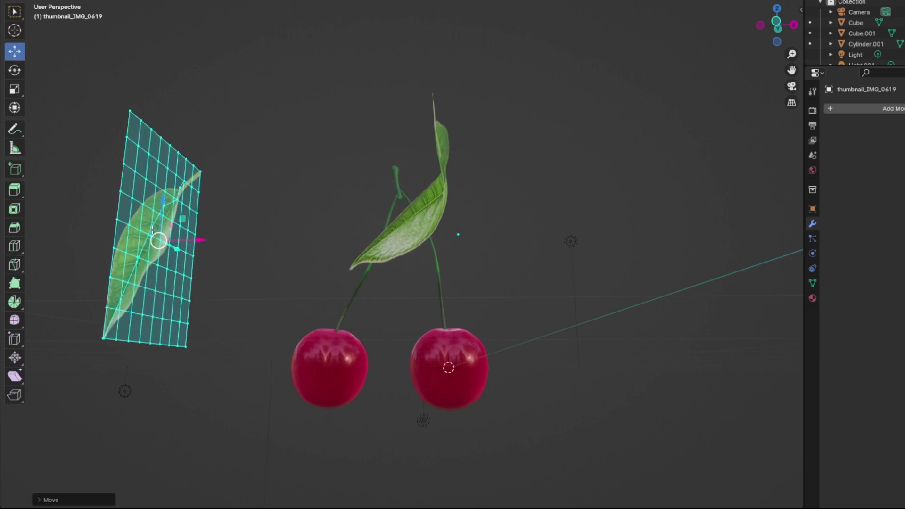
key("ctrl+z")
Step: Lower the thumbnail_IMG_0619 leaf plane so its tip sits against the front cherry
left_click_drag(422, 124, 118, 135)
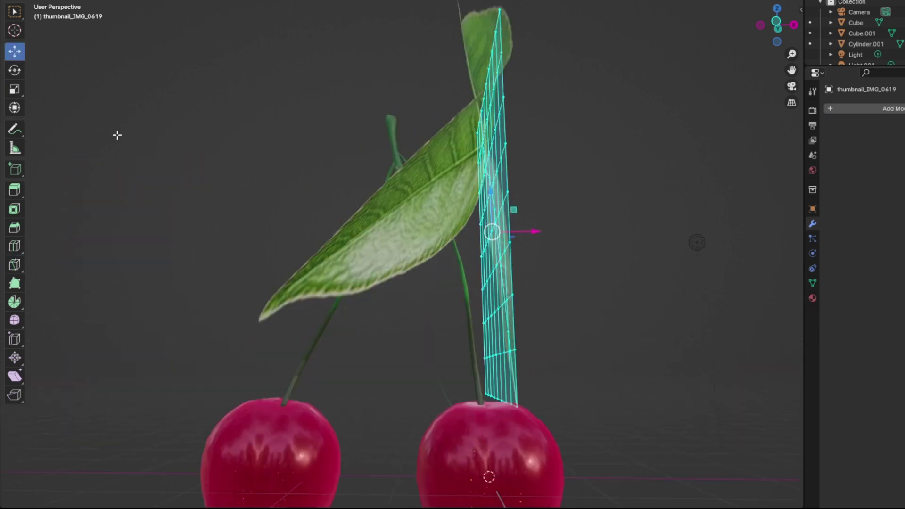
key("h")
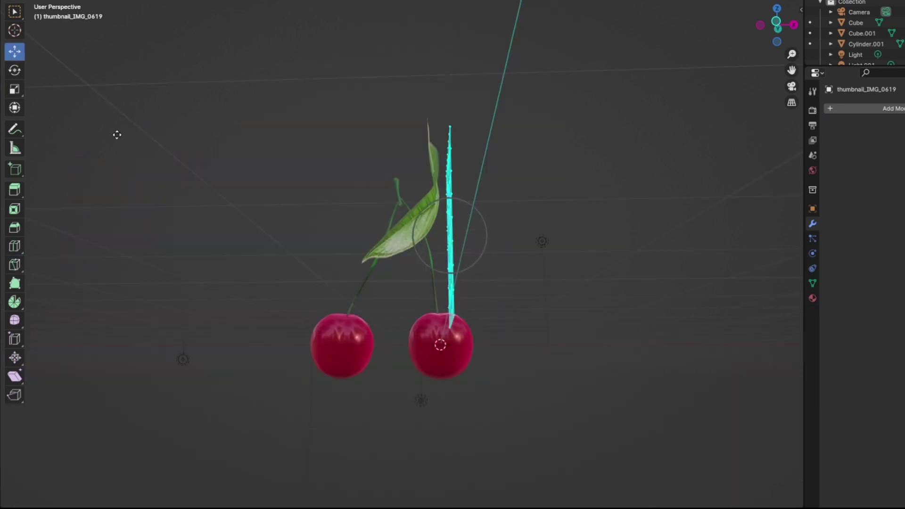
left_click_drag(95, 134, 266, 142)
left_click_drag(557, 255, 451, 272)
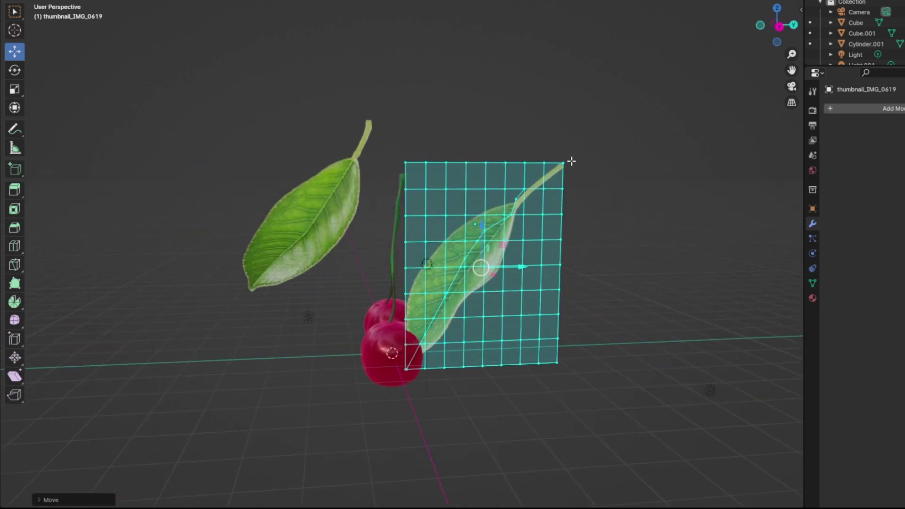
Step: Select the vertex path along the thumbnail_IMG_0619 midrib and move and rotate it to bend the leaf
left_click(471, 243, "ctrl")
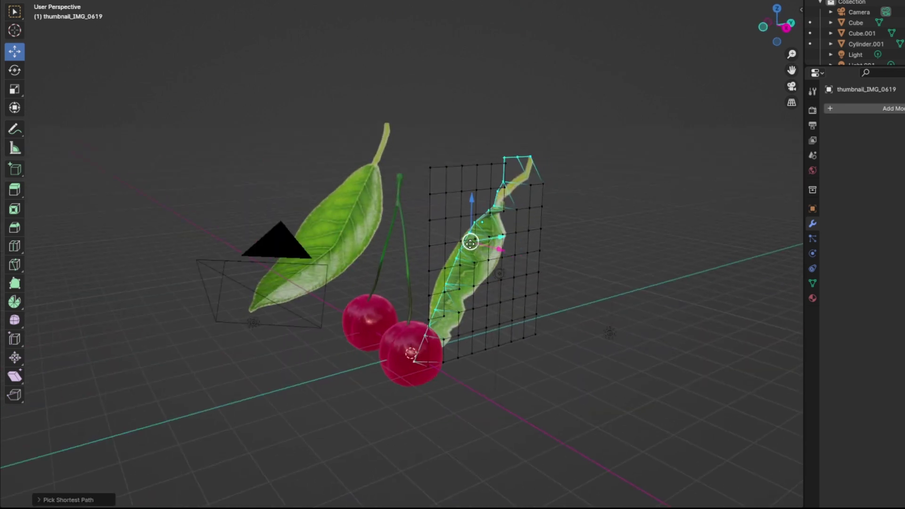
key("ctrl+z")
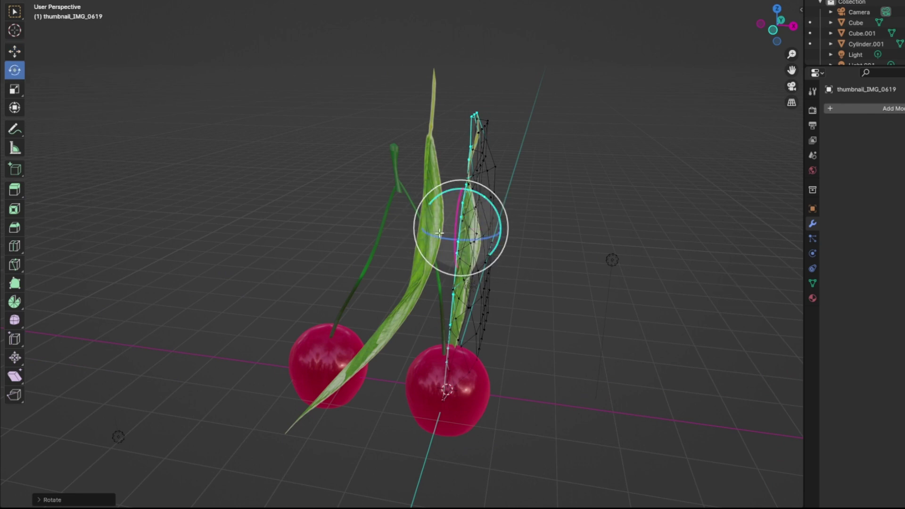
left_click_drag(239, 172, 463, 272)
middle_click_drag(238, 254, 145, 168)
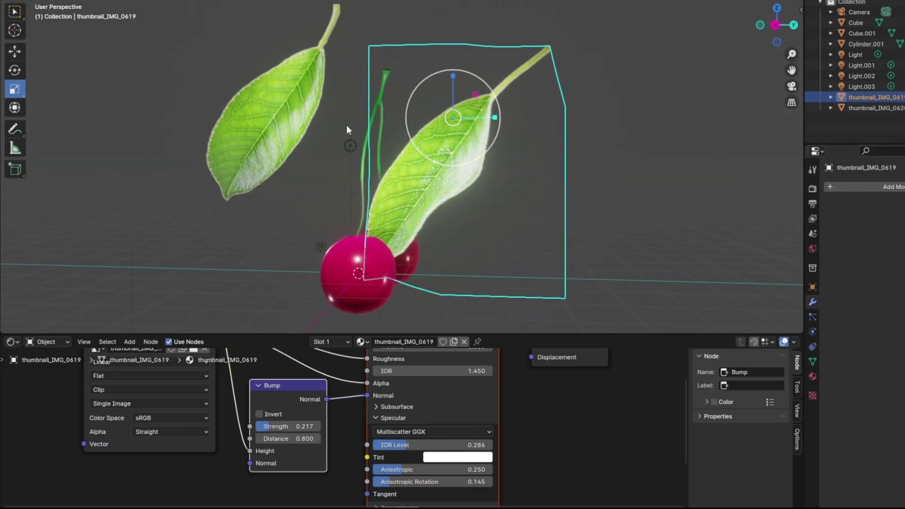
Step: Add a Subdivision Surface modifier to the thumbnail_IMG_0619 leaf and apply it
left_click(851, 187)
left_click(849, 188)
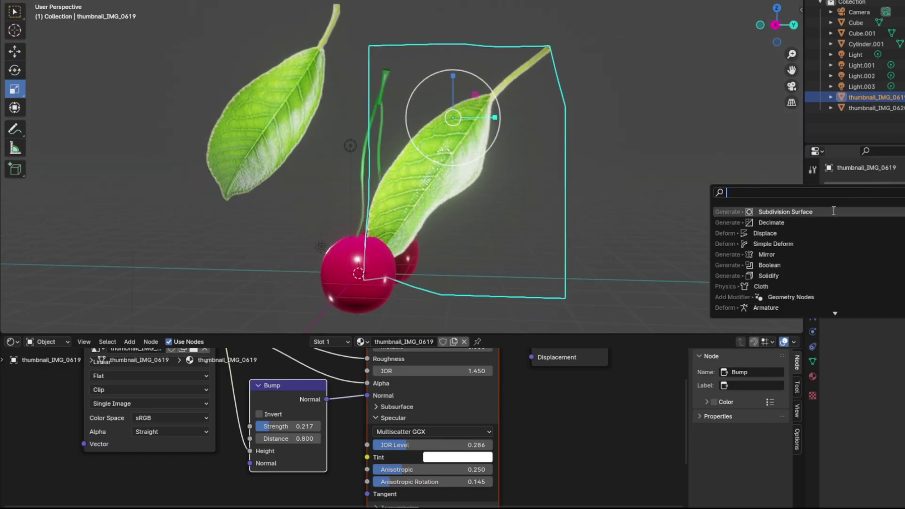
left_click(834, 210)
left_click(887, 241)
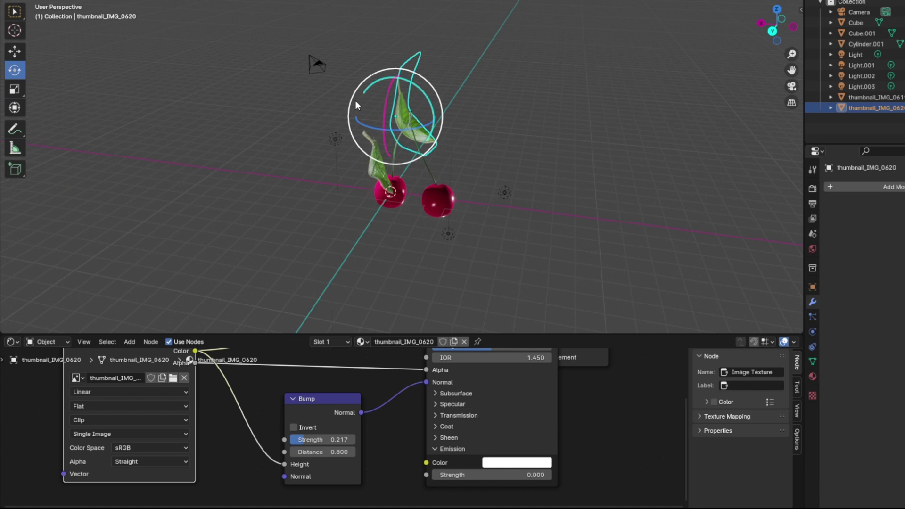
Step: Rotate the thumbnail_IMG_0620 leaf freely by about 15.5° and 88.2° so it lies sideways, and scale it down slightly
left_click_drag(355, 100, 444, 126)
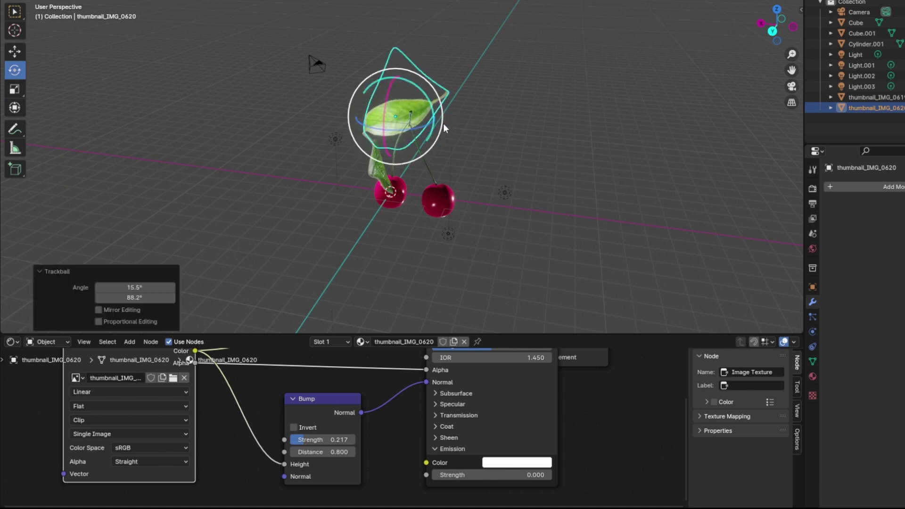
scroll(377, 142, "up", 3)
middle_click_drag(264, 123, 330, 174)
left_click(15, 89)
left_click_drag(242, 117, 255, 121)
Step: Move the thumbnail_IMG_0620 leaf about 2.74 m along Y and shift it so its stalk meets the top of the cherry stems
left_click(14, 50)
left_click_drag(321, 146, 421, 195)
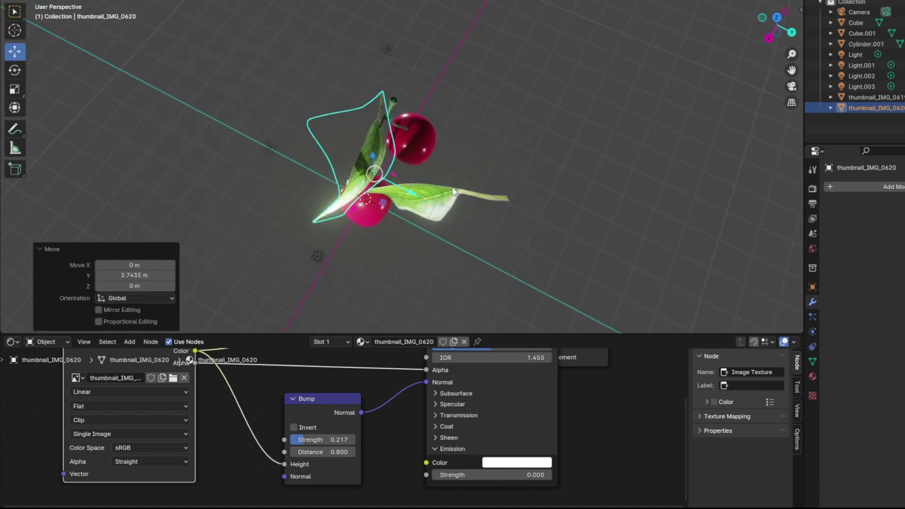
middle_click_drag(421, 194, 306, 139)
scroll(383, 126, "up", 3)
left_click_drag(379, 88, 364, 79)
scroll(364, 80, "down", 4)
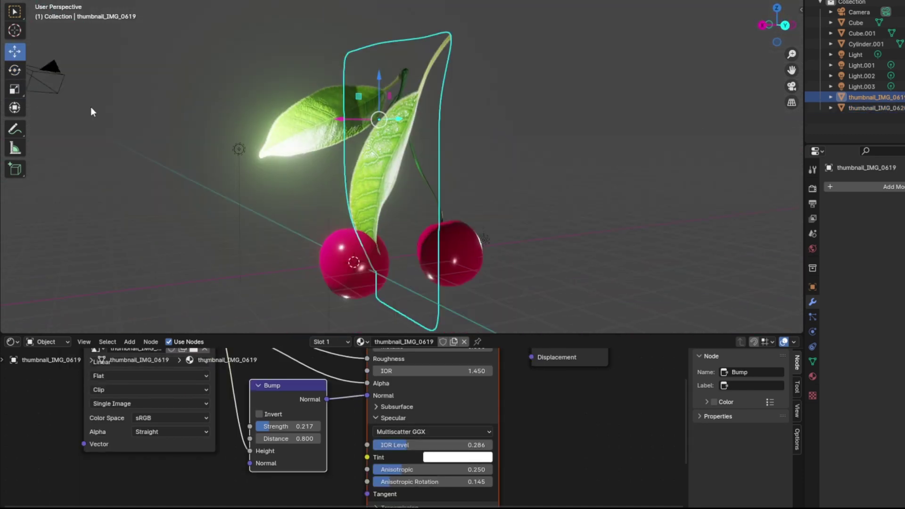
left_click_drag(372, 113, 308, 141)
left_click_drag(402, 136, 408, 117)
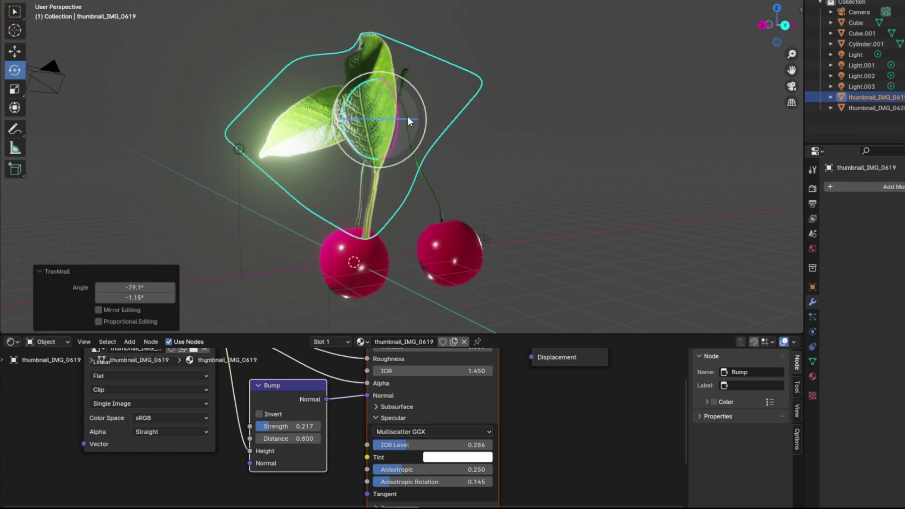
key("ctrl+z")
key("ctrl+z")
Step: Rotate the thumbnail_IMG_0619 leaf freely until it lies roughly sideways above the cherries
middle_click_drag(474, 90, 453, 87)
left_click_drag(394, 143, 346, 83)
left_click_drag(422, 154, 341, 174)
middle_click_drag(430, 137, 409, 151)
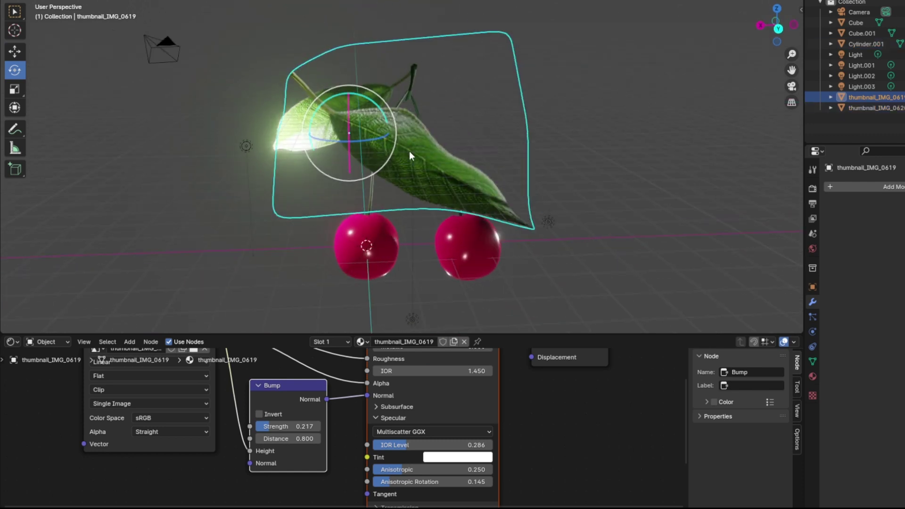
left_click_drag(388, 158, 307, 149)
Step: Mirror the thumbnail_IMG_0619 leaf along the global Y axis and scale it to 0.680
left_click(165, 0)
mouse_move(181, 10)
left_click(289, 39)
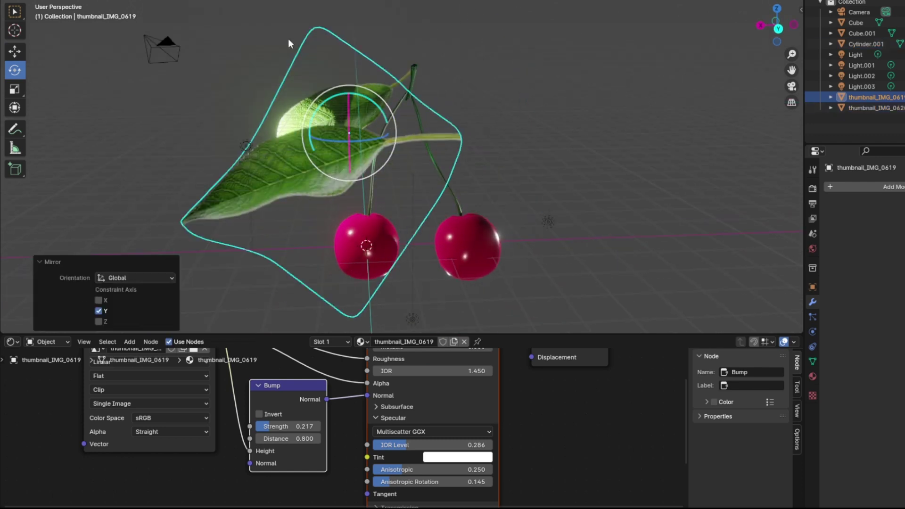
left_click_drag(382, 170, 371, 158)
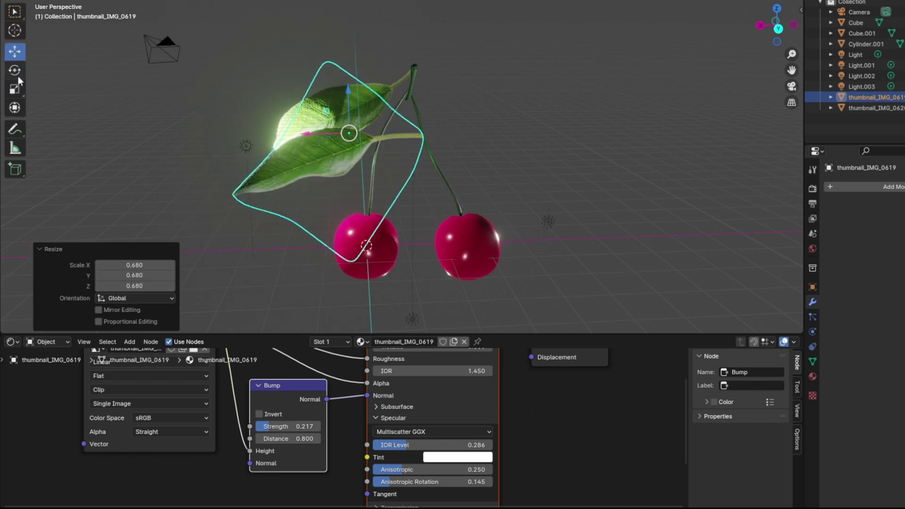
Step: Move the thumbnail_IMG_0619 leaf up to the stem junction beside the other leaf and adjust its rotation
middle_click_drag(326, 141, 401, 165)
left_click_drag(359, 124, 342, 79)
middle_click_drag(386, 101, 313, 78)
left_click_drag(308, 74, 350, 98)
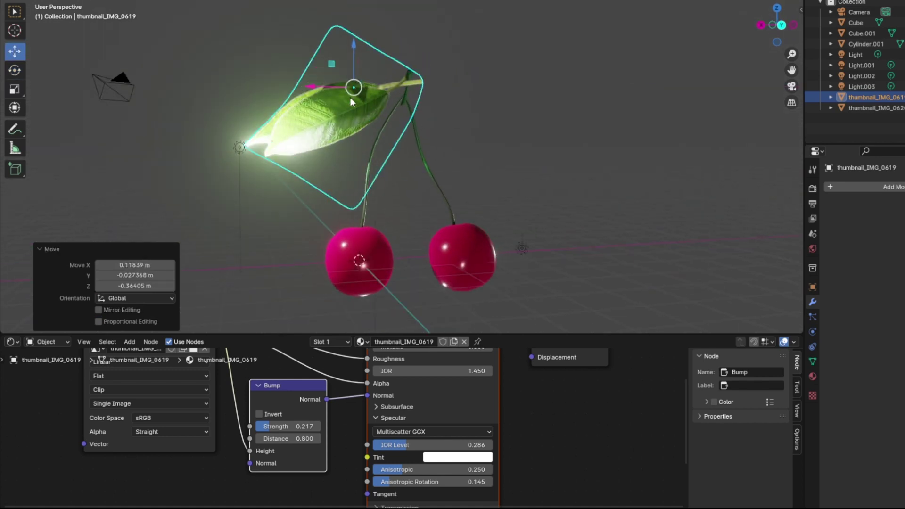
middle_click_drag(350, 99, 370, 165)
left_click(14, 70)
left_click_drag(360, 116, 332, 91)
left_click(14, 51)
middle_click_drag(332, 91, 453, 80)
Step: Rotate and raise the thumbnail_IMG_0619 leaf so it fans out above the thumbnail_IMG_0620 leaf
left_click(343, 40)
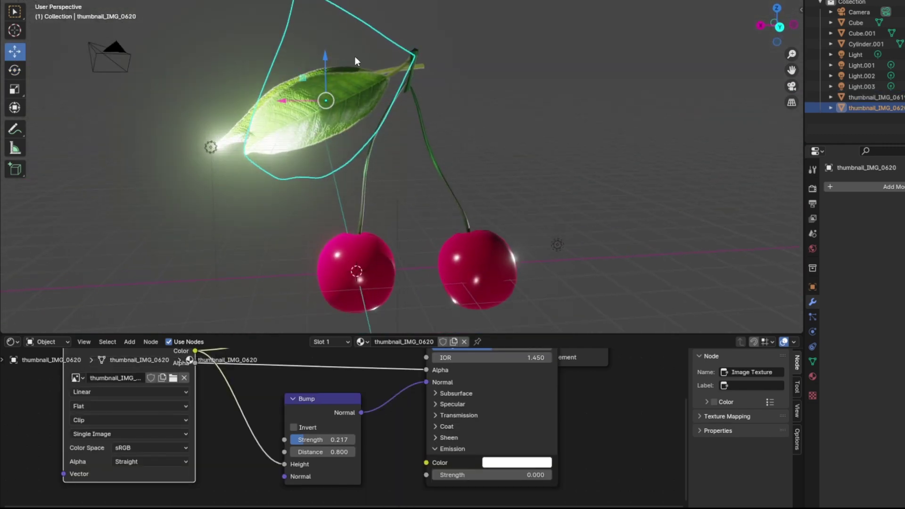
left_click(235, 133)
left_click(15, 70)
left_click_drag(363, 35, 321, 35)
left_click(15, 52)
left_click_drag(342, 73, 337, 58)
Step: Fine-tune the leaves' position and rotation so both stalks meet the top of the cherry stem
middle_click_drag(340, 64, 560, 72)
scroll(561, 71, "down", 3)
left_click(561, 72)
left_click(361, 109)
mouse_move(371, 105)
left_mouse_down()
mouse_move(372, 113)
mouse_move(377, 107)
left_mouse_up()
left_click(502, 104)
left_click(377, 122)
scroll(367, 118, "up", 3)
left_click(15, 70)
left_click_drag(383, 52, 399, 85)
left_click(585, 85)
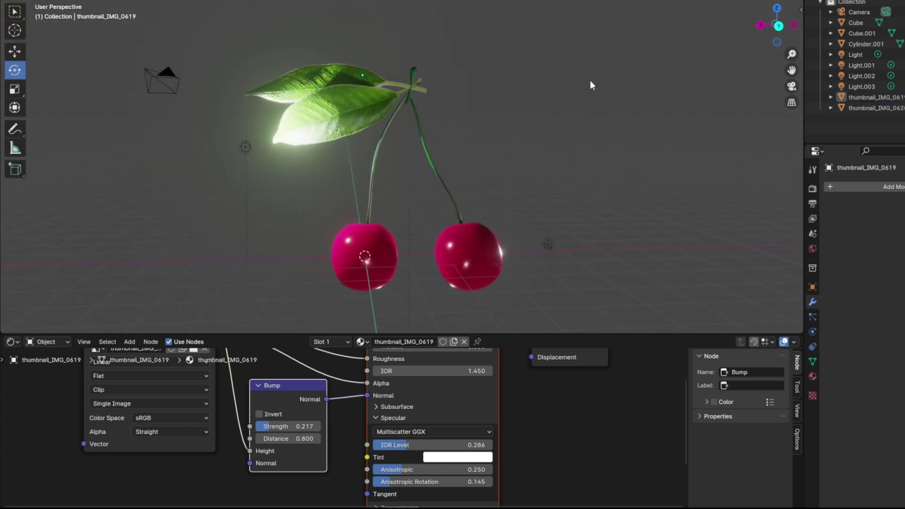
mouse_move(590, 85)
middle_mouse_down()
mouse_move(317, 121)
mouse_move(584, 99)
middle_mouse_up()
scroll(512, 107, "down", 1)
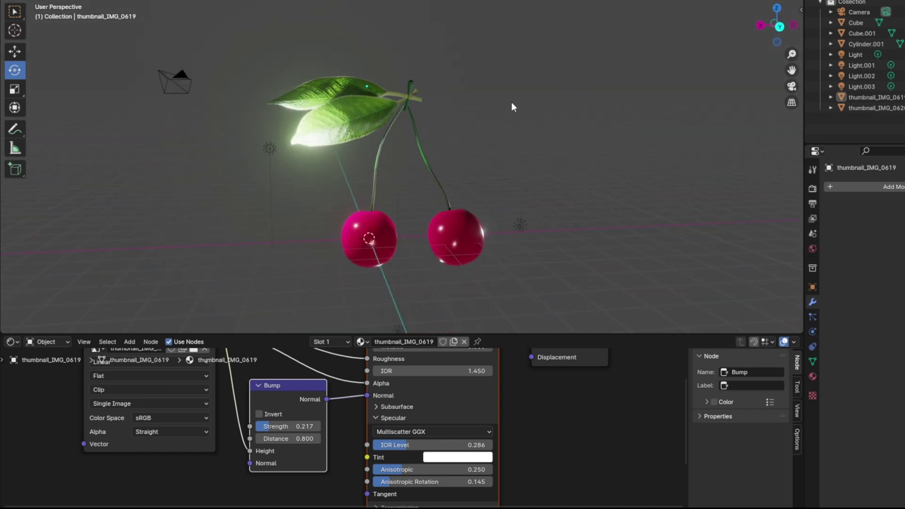
Step: Insert a Hue/Saturation/Value node between the image colour and the Base Color in the thumbnail_IMG_0619 material
middle_click_drag(395, 356, 472, 420)
left_click_drag(293, 386, 345, 386)
middle_click_drag(301, 466, 270, 405)
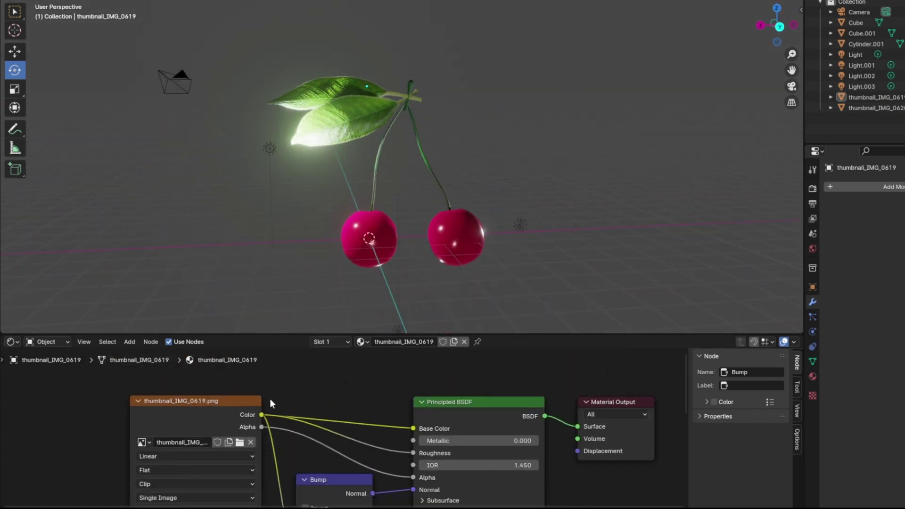
left_click_drag(263, 415, 288, 388)
left_click(322, 439)
left_click(328, 415)
mouse_move(369, 372)
left_mouse_down()
mouse_move(412, 373)
mouse_move(382, 374)
left_mouse_up()
left_click_drag(395, 376, 414, 427)
left_click(384, 389)
Step: Set the thumbnail_IMG_0619 material's hue to 0.550 and saturation to 0.700
scroll(373, 154, "up", 4)
middle_click_drag(372, 153, 389, 155)
scroll(390, 154, "down", 2)
scroll(351, 398, "up", 5)
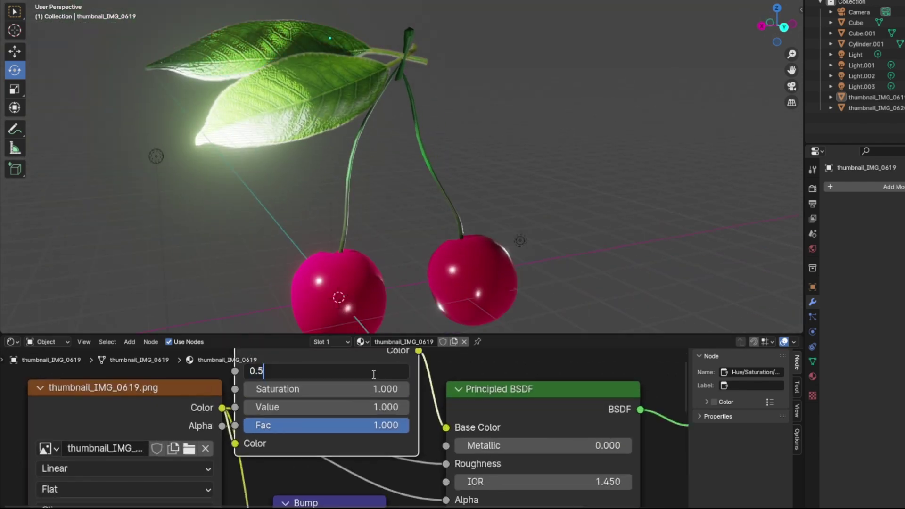
key("Return")
left_click(222, 50)
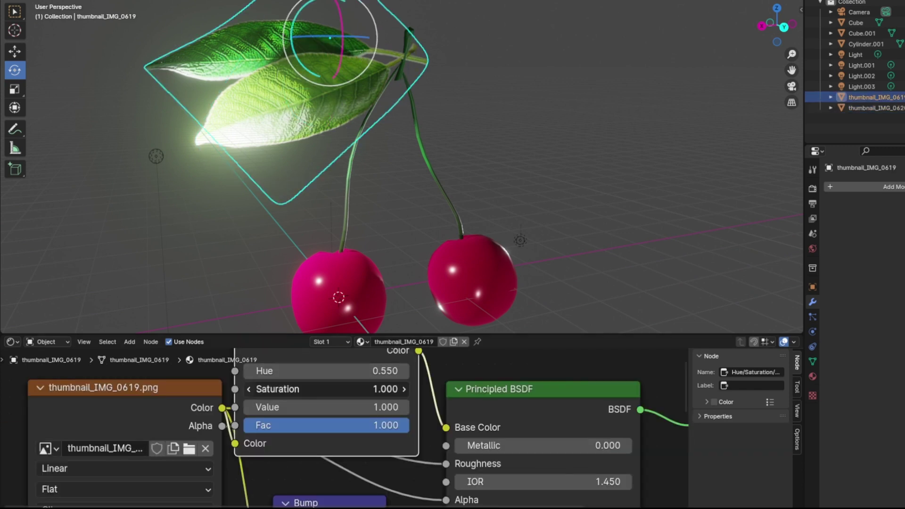
left_click_drag(401, 389, 379, 390)
Step: Insert a Hue/Saturation/Value node before the Base Color in the thumbnail_IMG_0620 material, with hue 0.600 and saturation 0.900
left_click(272, 114)
left_click_drag(192, 452, 228, 452)
left_click(226, 409)
left_click(229, 420)
middle_click_drag(325, 383, 321, 398)
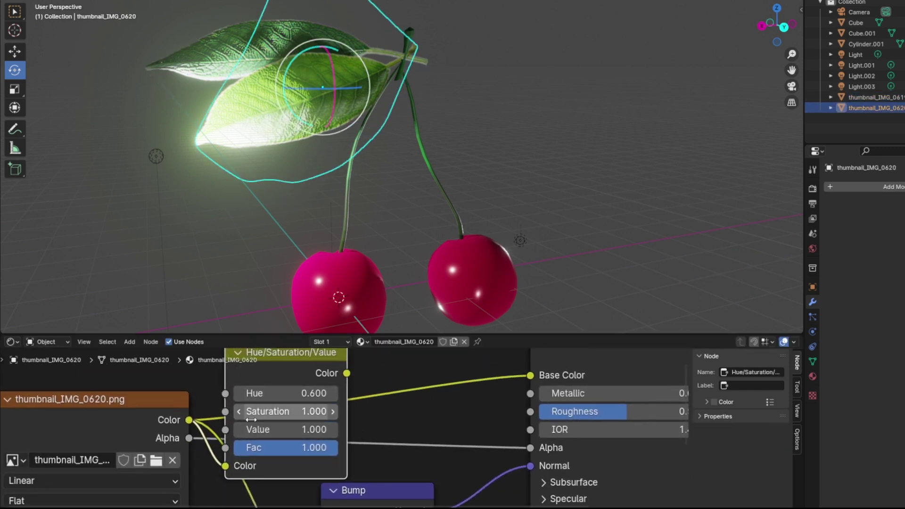
left_click_drag(519, 379, 529, 377)
middle_click_drag(644, 85, 540, 72)
scroll(540, 71, "down", 3)
left_click(540, 72)
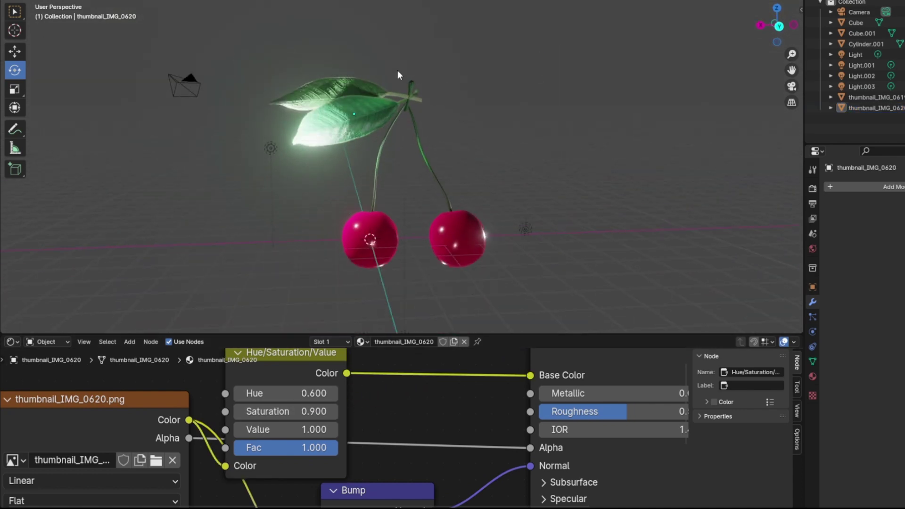
Step: Duplicate both leaves and the light beside them, leaving the copies in place
middle_click_drag(398, 70, 375, 1)
scroll(375, 1, "up", 3)
left_click(302, 78)
left_click_drag(127, 160, 259, 23)
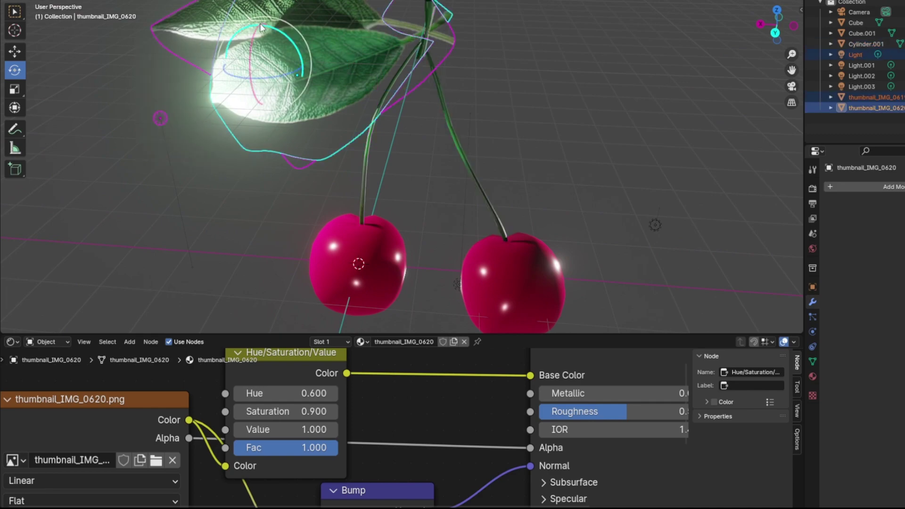
scroll(271, 29, "down", 3)
key("shift+d")
right_click(507, 52)
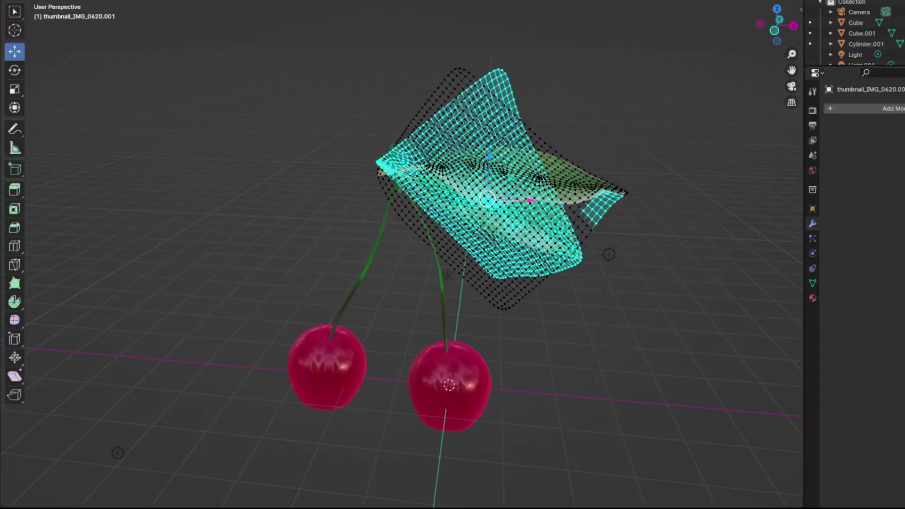
Step: Try to shift selected mesh vertices on the duplicated leaves, and undo the last move
left_click(204, 136)
middle_click_drag(226, 89, 576, 236)
scroll(457, 200, "up", 2)
left_click_drag(536, 294, 410, 126)
left_click_drag(446, 248, 442, 226)
middle_click_drag(442, 226, 452, 171)
left_click(514, 99)
left_click(15, 51)
left_click_drag(433, 45, 458, 78)
key("ctrl+z")
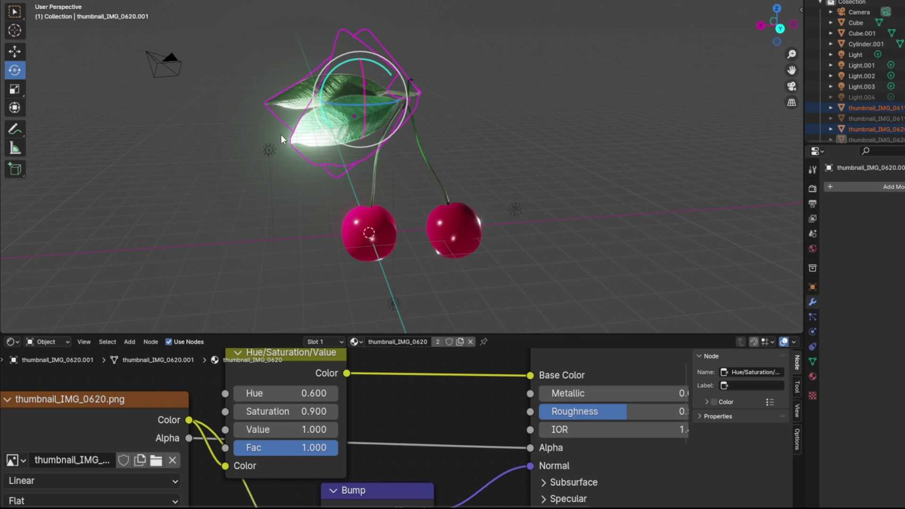
Step: Nudge the thumbnail_IMG_0620 leaf about 0.05 m in X, 0.01 m in Y and 0.09 m in Z, and fine-tune its placement
mouse_move(281, 135)
middle_mouse_down()
mouse_move(412, 83)
mouse_move(284, 89)
mouse_move(443, 56)
middle_mouse_up()
left_click(444, 56)
left_click_drag(485, 62, 490, 55)
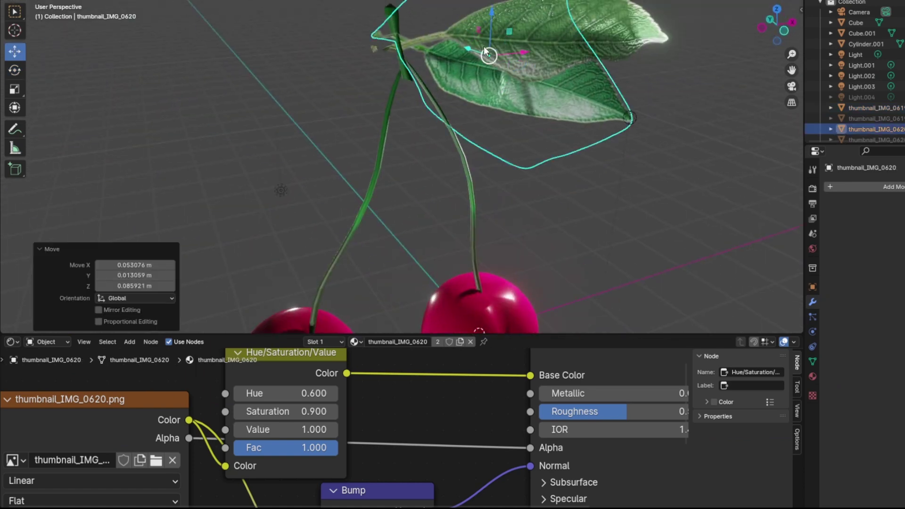
left_click_drag(703, 162, 561, 10)
left_click_drag(539, 61, 541, 58)
middle_click_drag(415, 78, 513, 28)
scroll(513, 28, "down", 3)
left_click(515, 25)
left_click(330, 101)
left_click(289, 69)
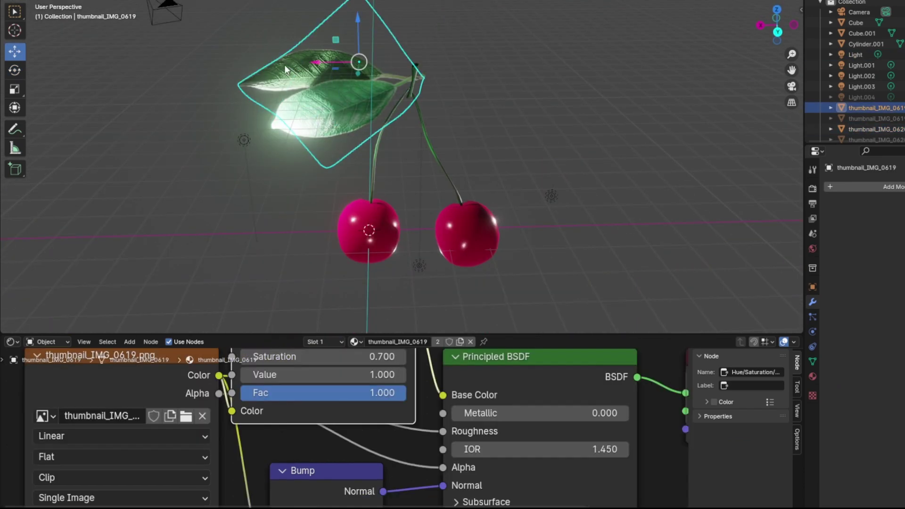
scroll(476, 35, "up", 3)
left_click(476, 34)
middle_click_drag(302, 70, 536, 74)
middle_click_drag(571, 109, 572, 283)
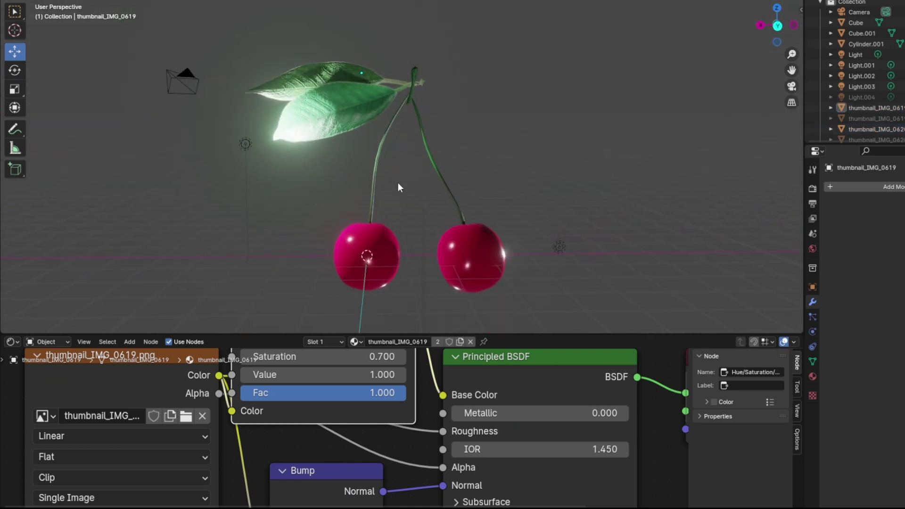
left_click(431, 156)
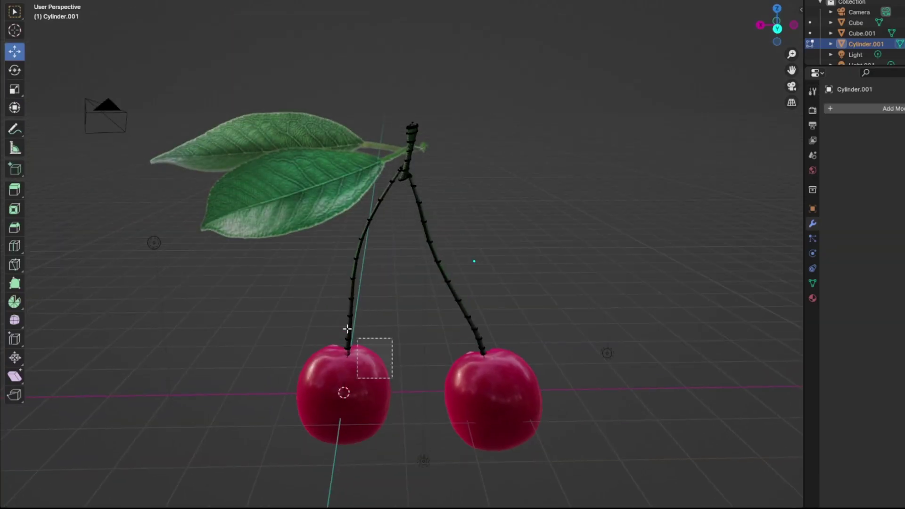
left_click_drag(347, 330, 333, 308)
left_click_drag(379, 304, 332, 232)
left_click_drag(360, 269, 372, 278)
key("ctrl+z")
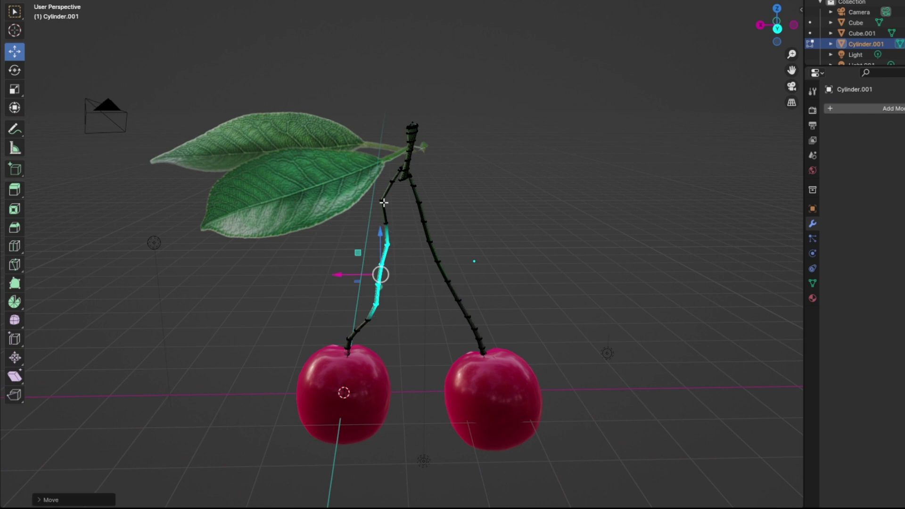
left_click_drag(391, 204, 413, 209)
key("ctrl+z")
key("ctrl+z")
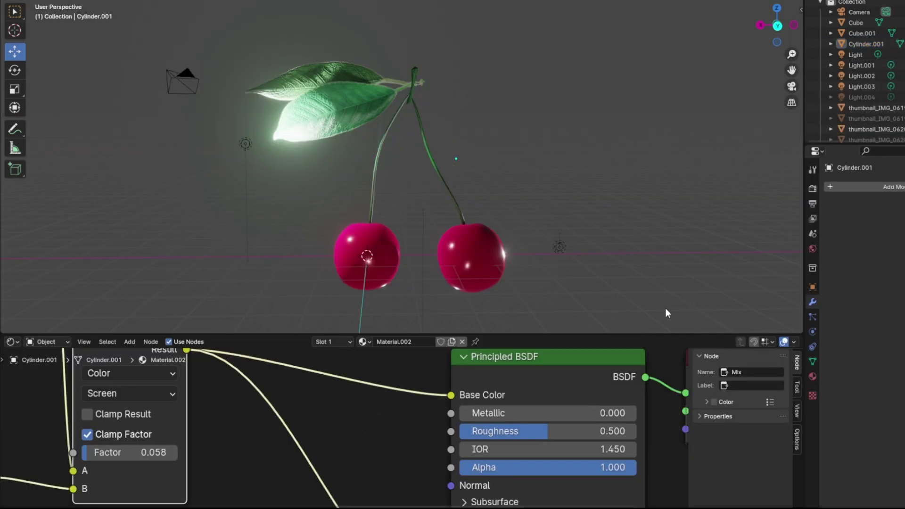
Step: Switch the scene's render engine to Cycles
left_click(472, 256)
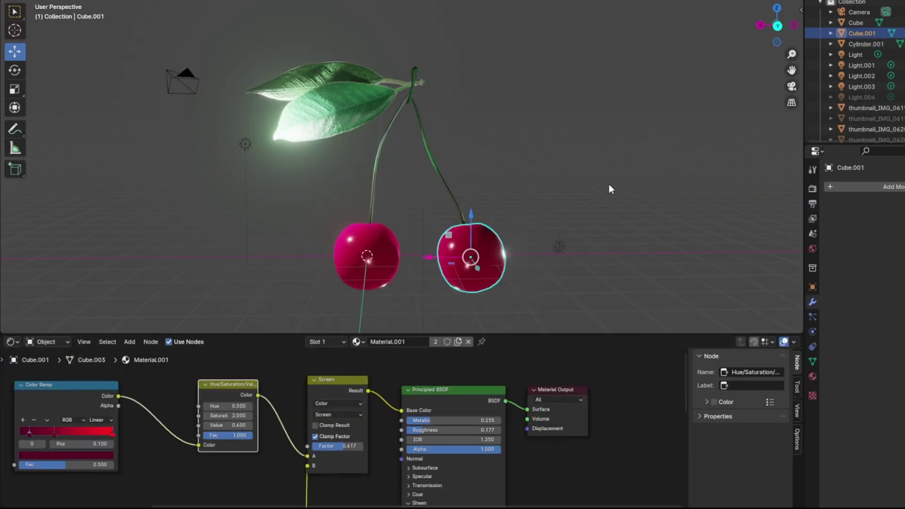
middle_click_drag(611, 189, 589, 160)
middle_click_drag(345, 280, 684, 187)
left_click(812, 170)
left_click(812, 189)
left_click(896, 187)
left_click(896, 223)
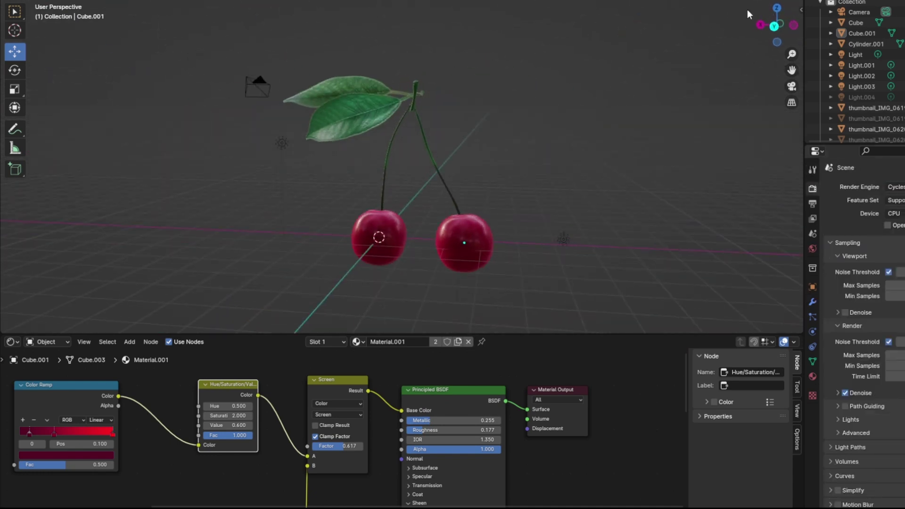
Step: Check the cherries in rendered shading, return to material preview and enlarge the 3D viewport
left_click(782, 1)
mouse_move(617, 231)
middle_mouse_down()
mouse_move(569, 242)
mouse_move(377, 227)
middle_mouse_up()
left_click(771, 1)
mouse_move(518, 165)
middle_mouse_down()
mouse_move(711, 210)
mouse_move(679, 167)
middle_mouse_up()
left_click_drag(615, 334, 617, 395)
Step: Darken the world background colour
left_click(812, 249)
left_click(898, 253)
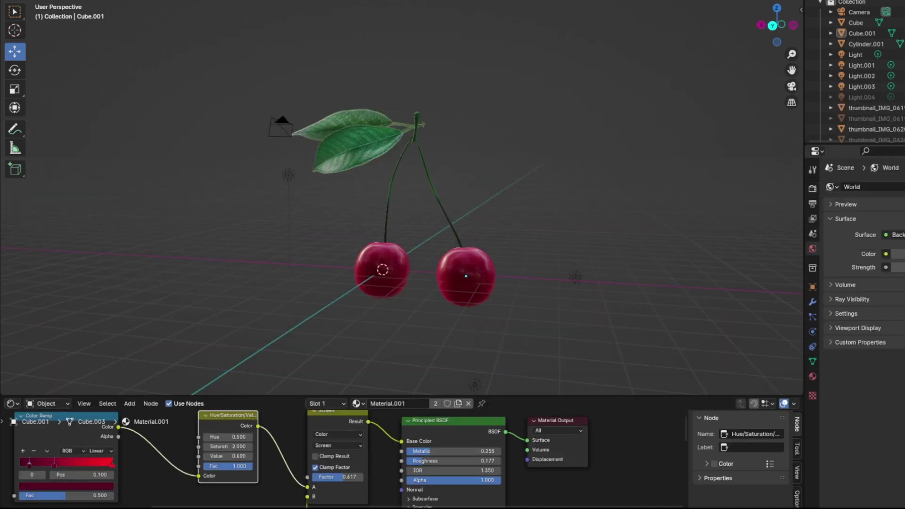
left_click(898, 253)
left_click_drag(904, 160, 904, 188)
left_click(813, 287)
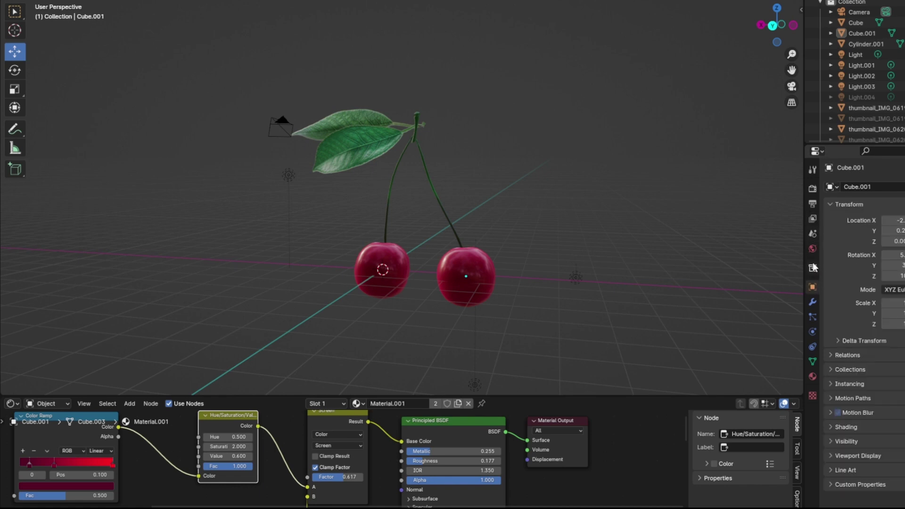
left_click(812, 249)
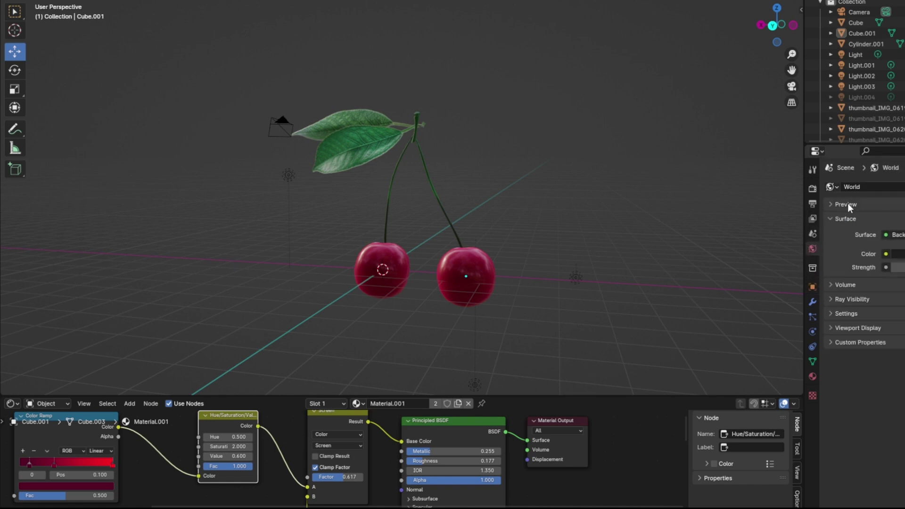
Step: Examine the cherries in rendered shading from a higher angle and switch the viewport to solid shading
key("z")
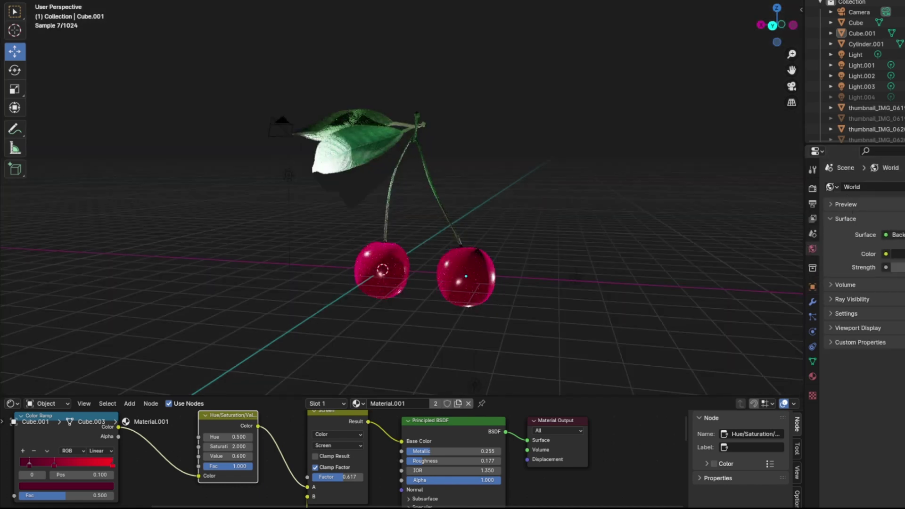
mouse_move(617, 174)
middle_mouse_down()
mouse_move(632, 175)
mouse_move(607, 183)
middle_mouse_up()
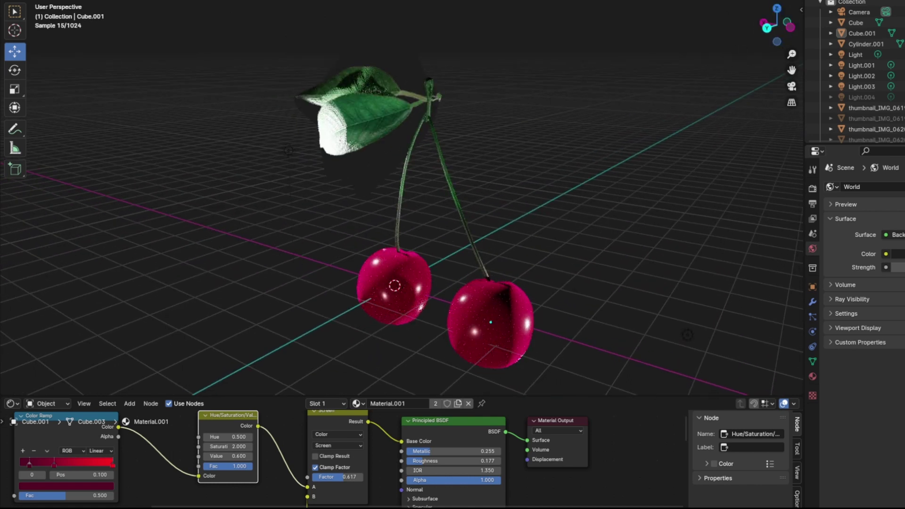
key("z")
key("ctrl+a")
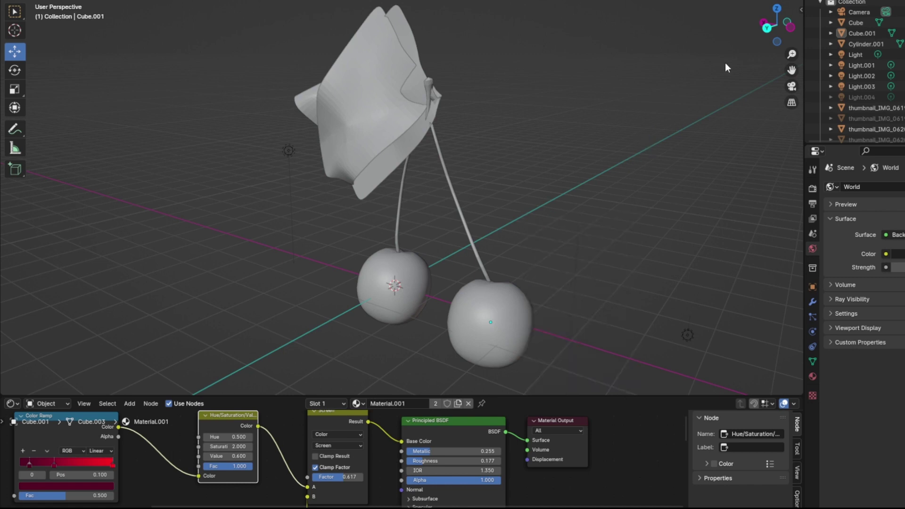
Step: Display the cherries in rendered shading, hide the viewport overlays and enlarge the 3D viewport over the node editor
key("z")
middle_click_drag(618, 157, 577, 186)
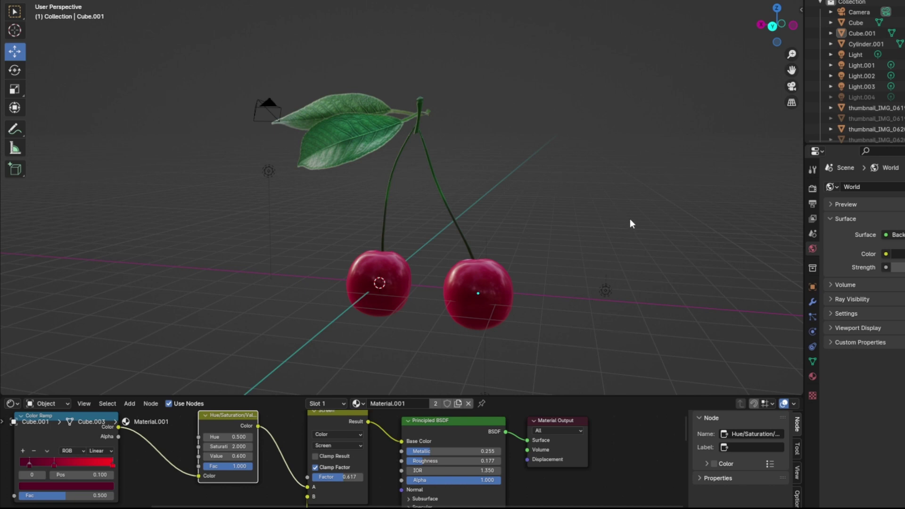
key("shift+alt+z")
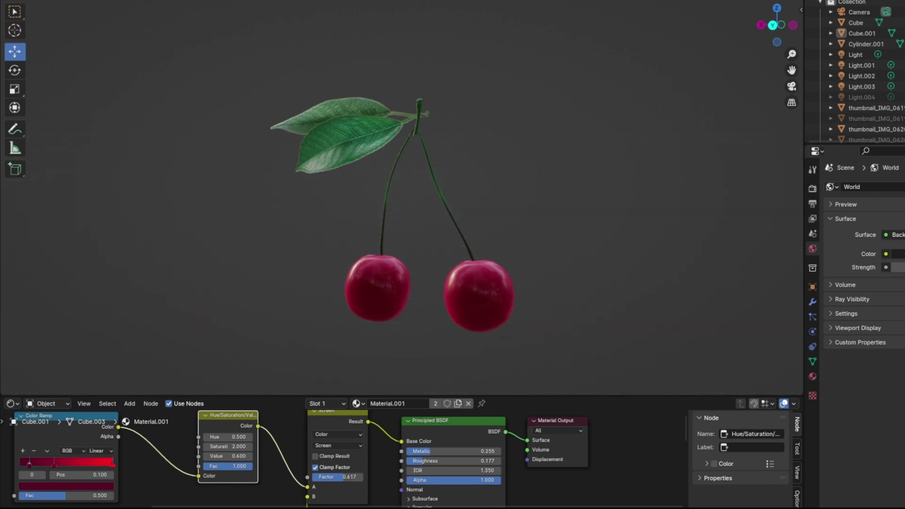
left_click_drag(625, 395, 627, 501)
scroll(629, 356, "up", 3)
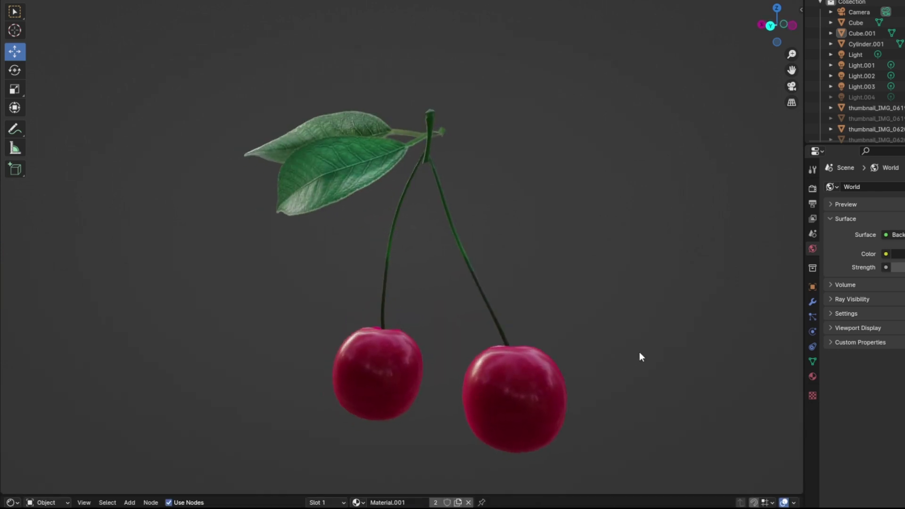
Step: Shift the right cherry slightly inward and down, and raise the left cherry a little on its stem
middle_click_drag(638, 356, 614, 330)
left_click(538, 336)
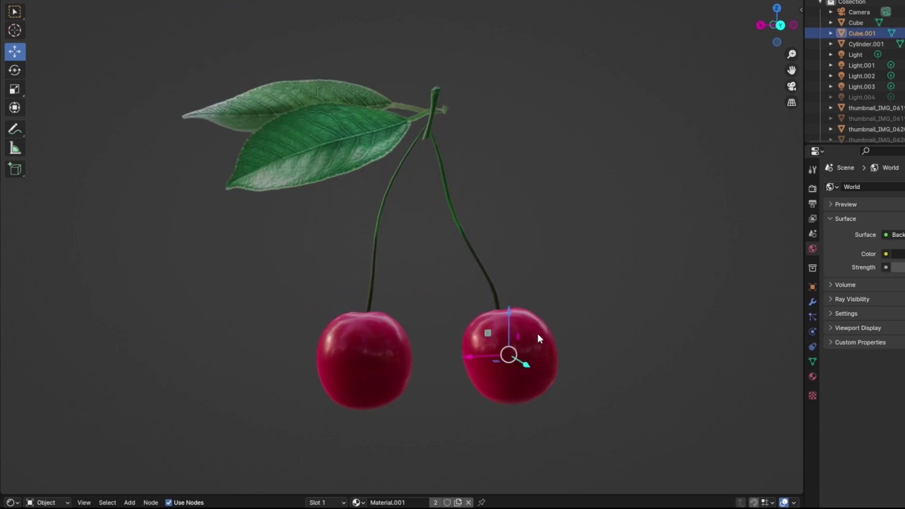
left_click_drag(522, 310, 506, 360)
left_click(394, 364)
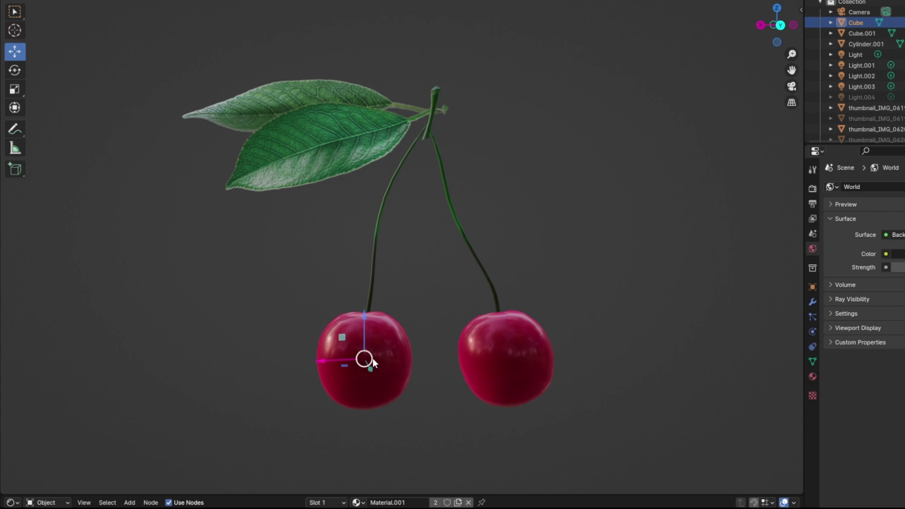
left_click_drag(372, 357, 375, 346)
left_click(613, 258)
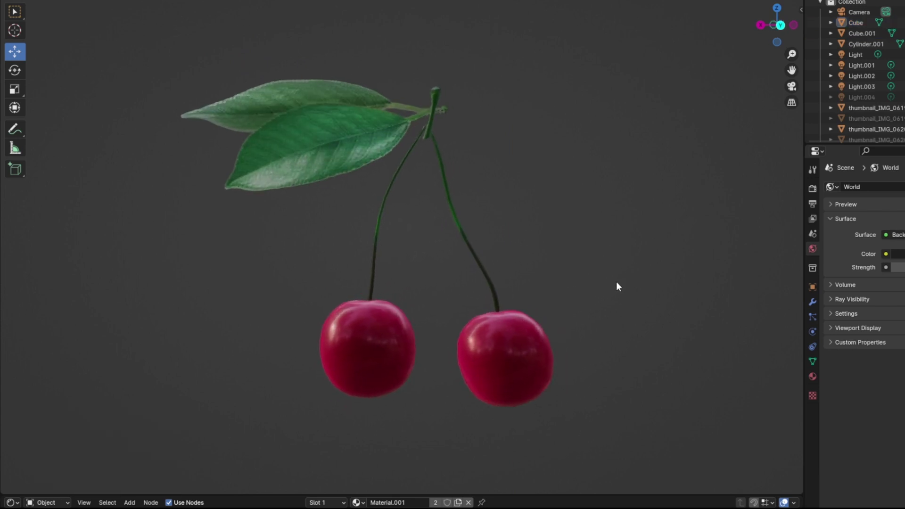
Step: Scale the left cherry down slightly so it is smaller than the right one
scroll(565, 280, "down", 1)
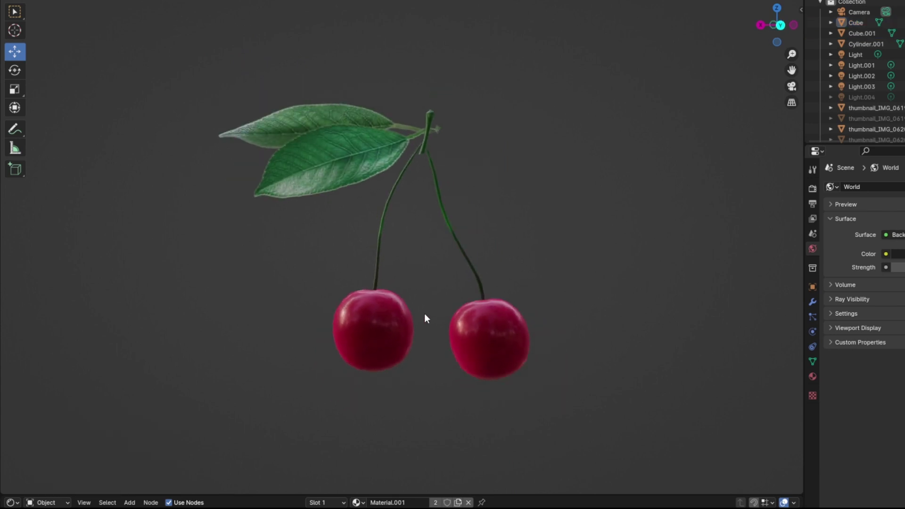
left_click(395, 325)
left_click(15, 90)
left_click_drag(371, 355, 392, 356)
left_click(611, 228)
middle_click_drag(610, 224, 575, 244)
mouse_move(519, 267)
middle_mouse_down()
mouse_move(393, 318)
mouse_move(372, 337)
mouse_move(526, 293)
mouse_move(504, 271)
middle_mouse_up()
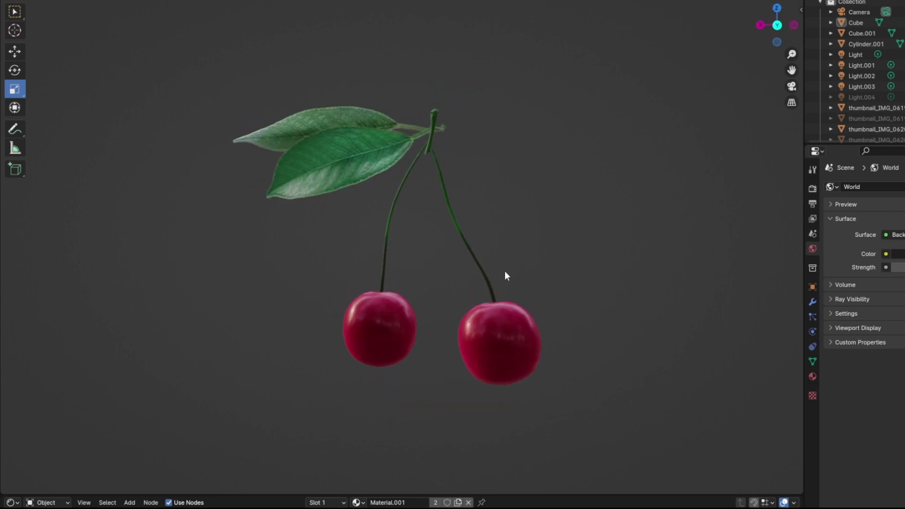
Step: Examine the rendered cherries, stems and leaves from the front, side and back
scroll(521, 276, "up", 1)
middle_click_drag(605, 263, 619, 256)
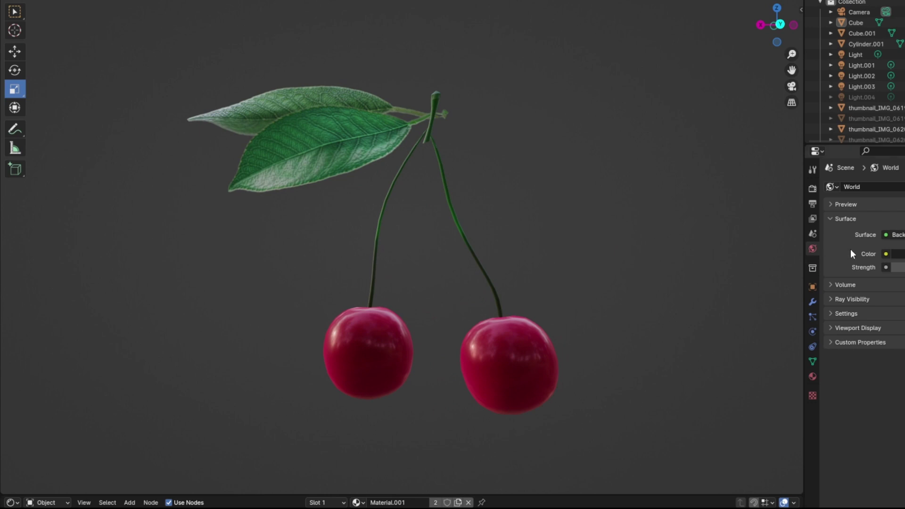
middle_click_drag(691, 233, 801, 230)
middle_click_drag(646, 218, 658, 220)
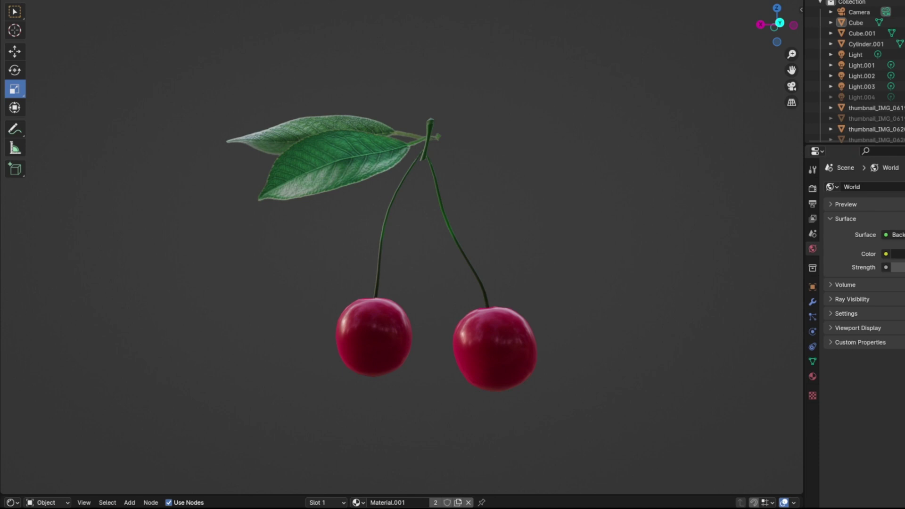
middle_click_drag(745, 94, 521, 154)
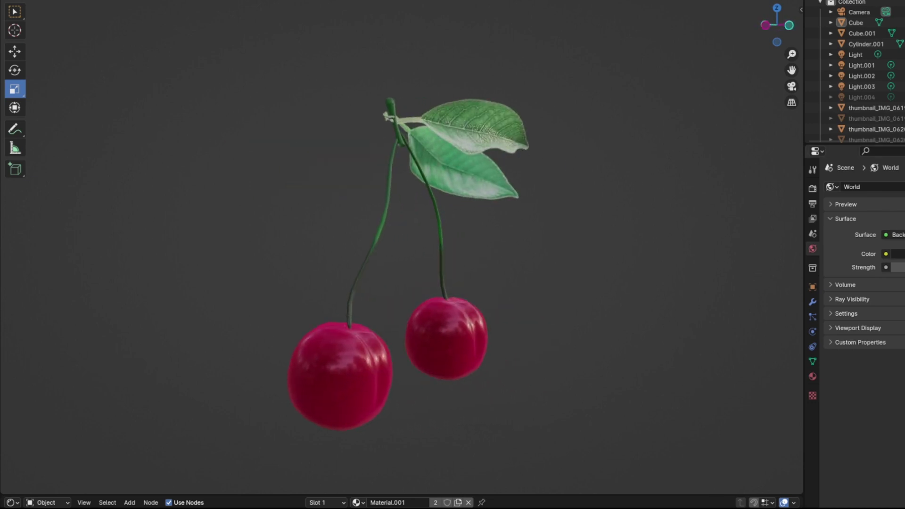
scroll(602, 246, "down", 2)
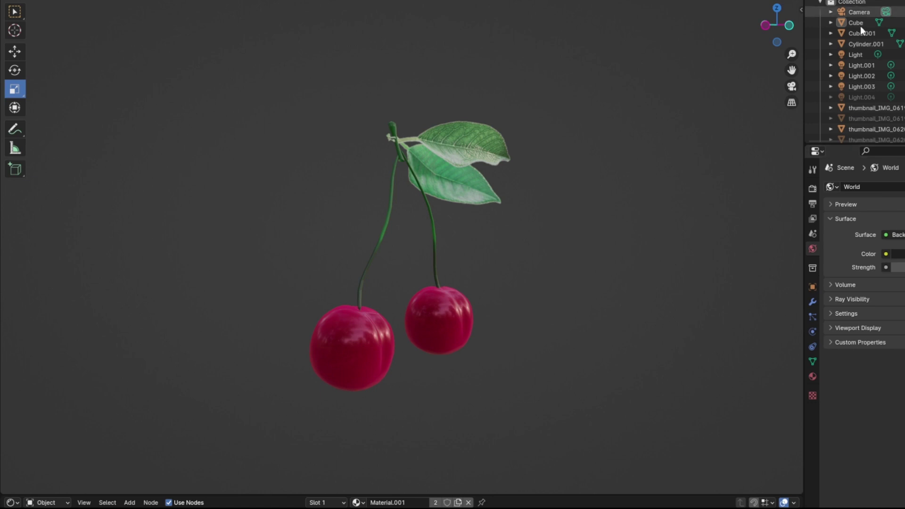
scroll(876, 57, "down", 1)
middle_click_drag(699, 177, 641, 171)
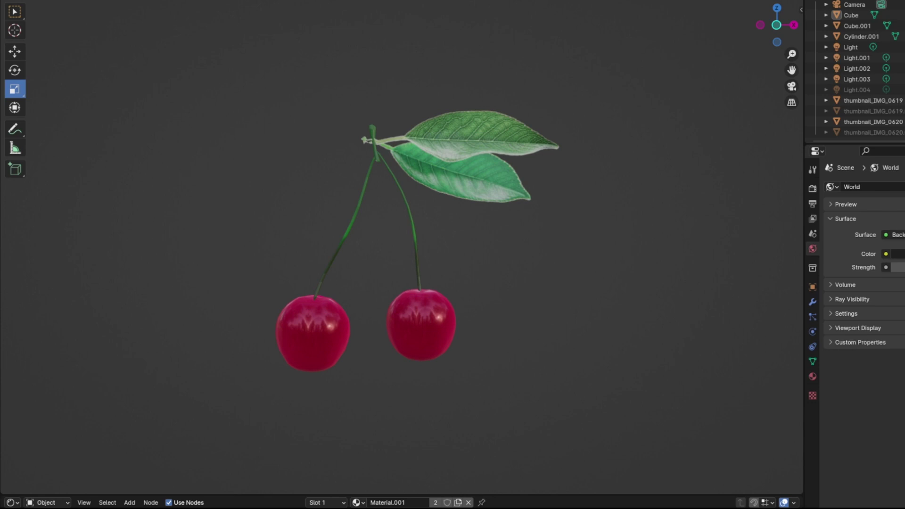
middle_click_drag(576, 187, 599, 191)
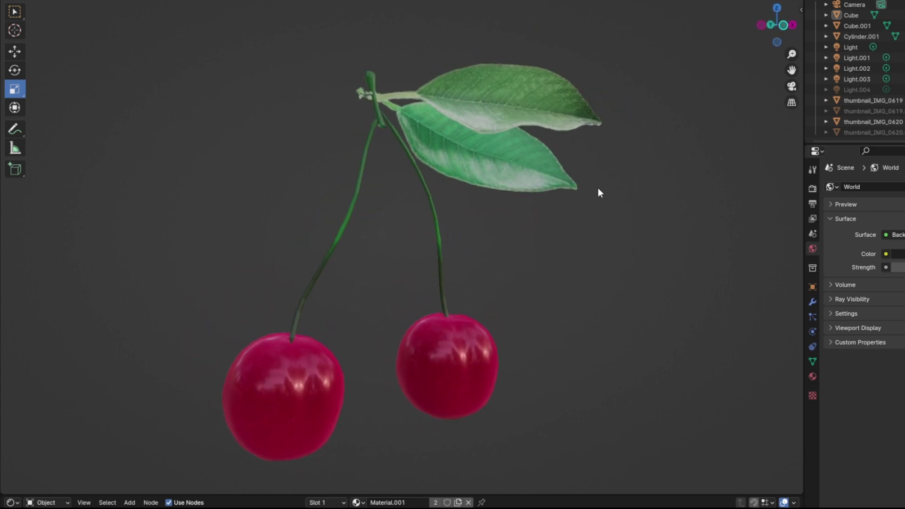
middle_click_drag(695, 206, 365, 423)
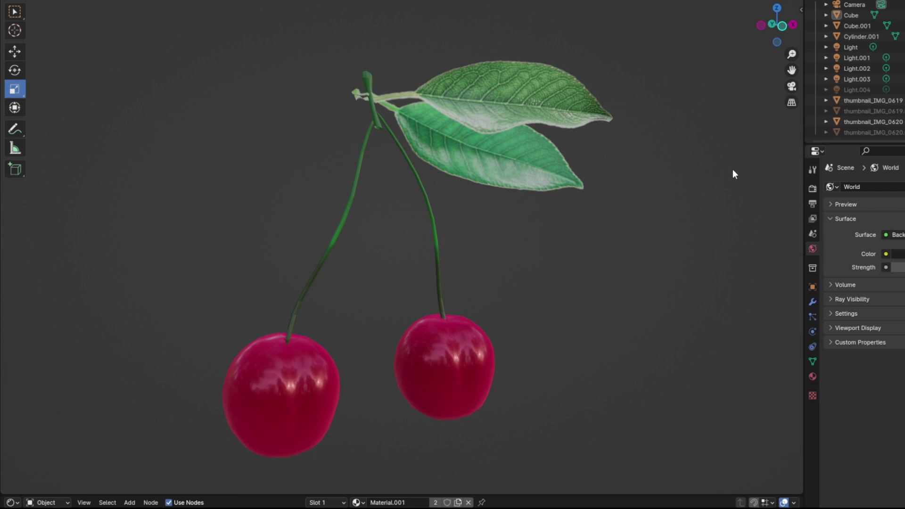
Step: Rotate the larger cherry freely by about 2.29° and -9.17°, and turn the smaller cherry slightly too
left_click(315, 395)
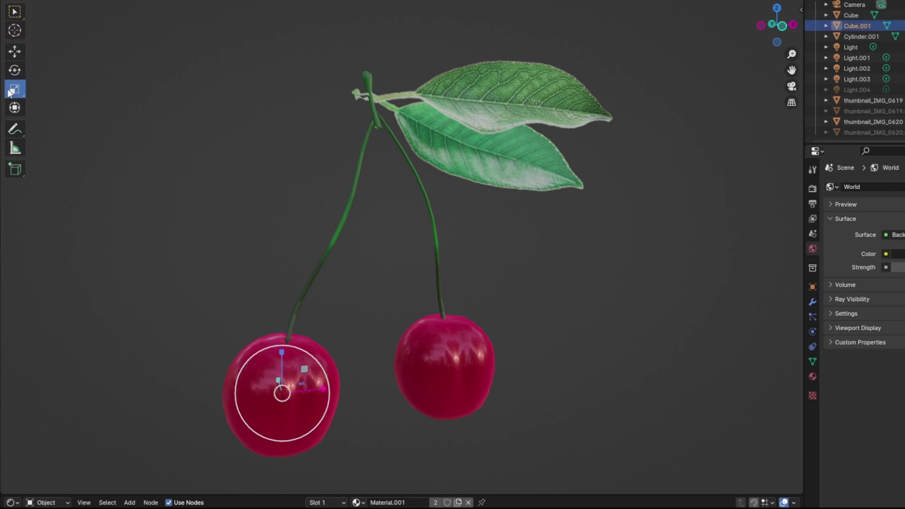
left_click(14, 69)
left_click_drag(301, 400, 316, 394)
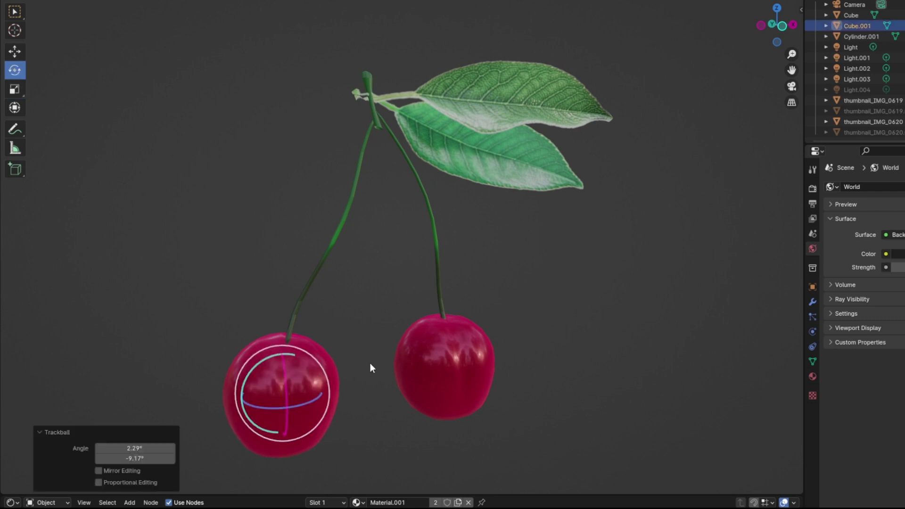
left_click(460, 379)
left_click_drag(466, 374, 477, 372)
left_click(585, 293)
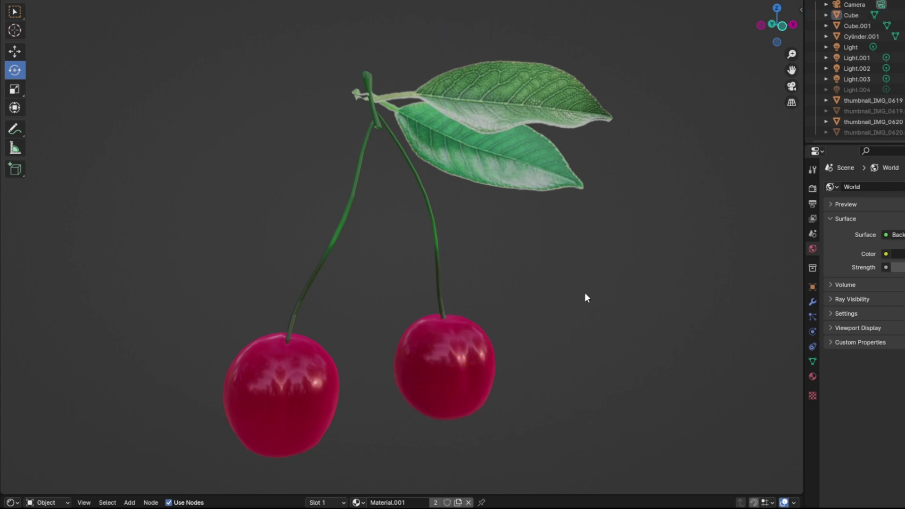
middle_click_drag(634, 304, 664, 291)
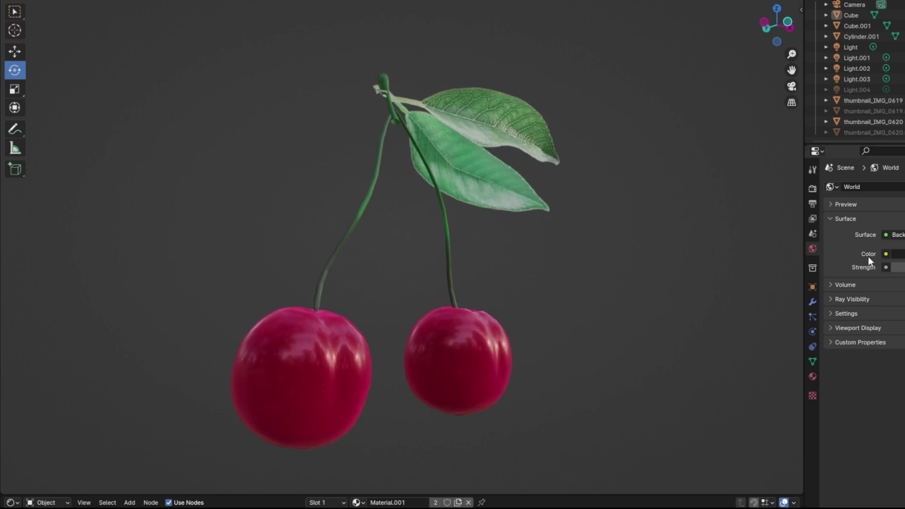